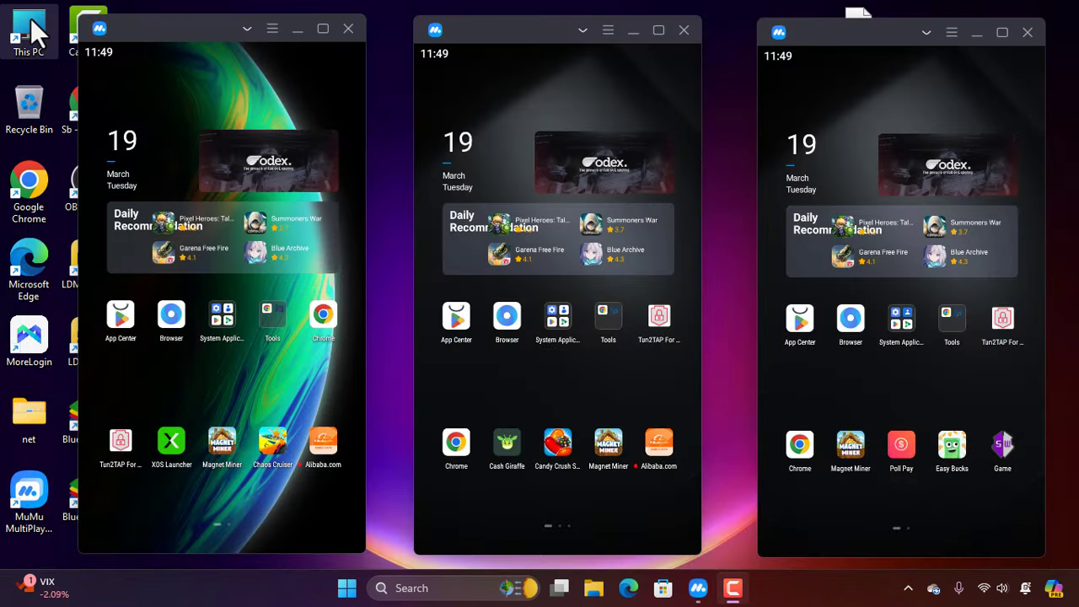
- View the saved ban screenshots in the Downloads folder, then close it and refresh the desktop
double_click(32, 27)
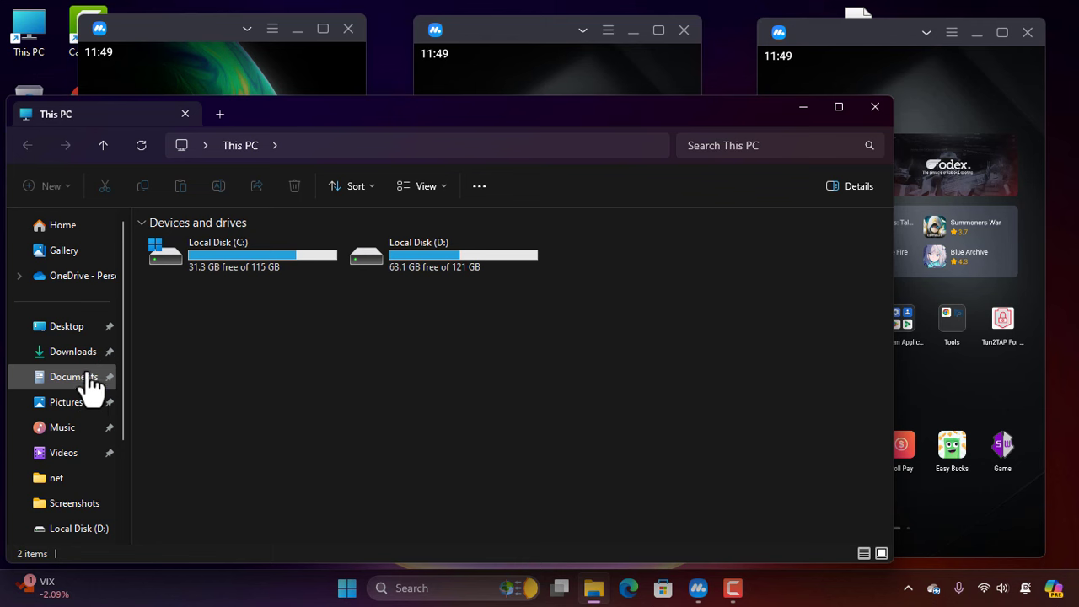
click(72, 351)
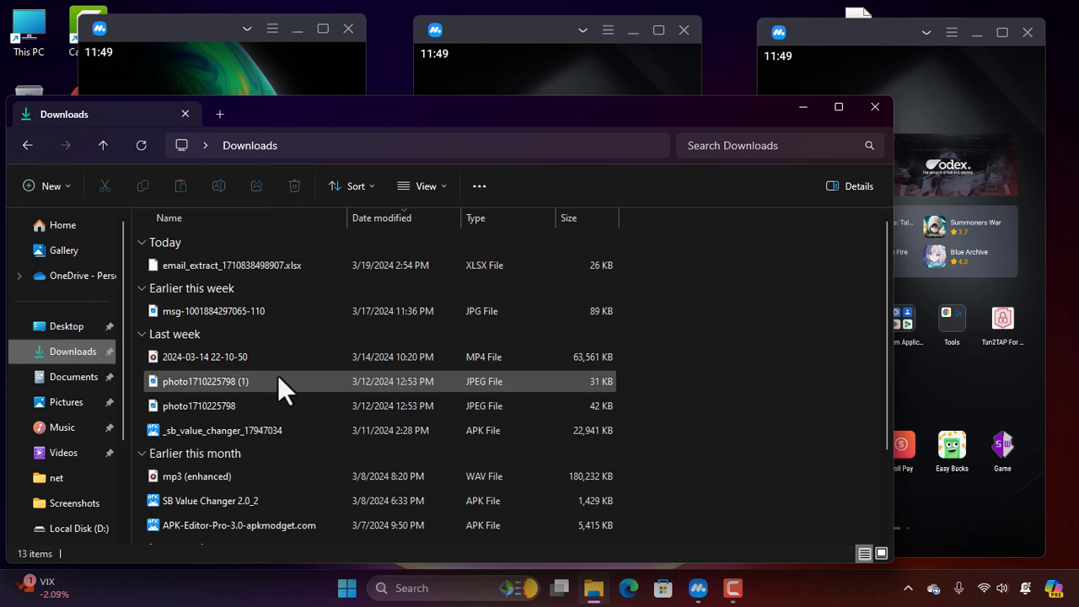
double_click(206, 377)
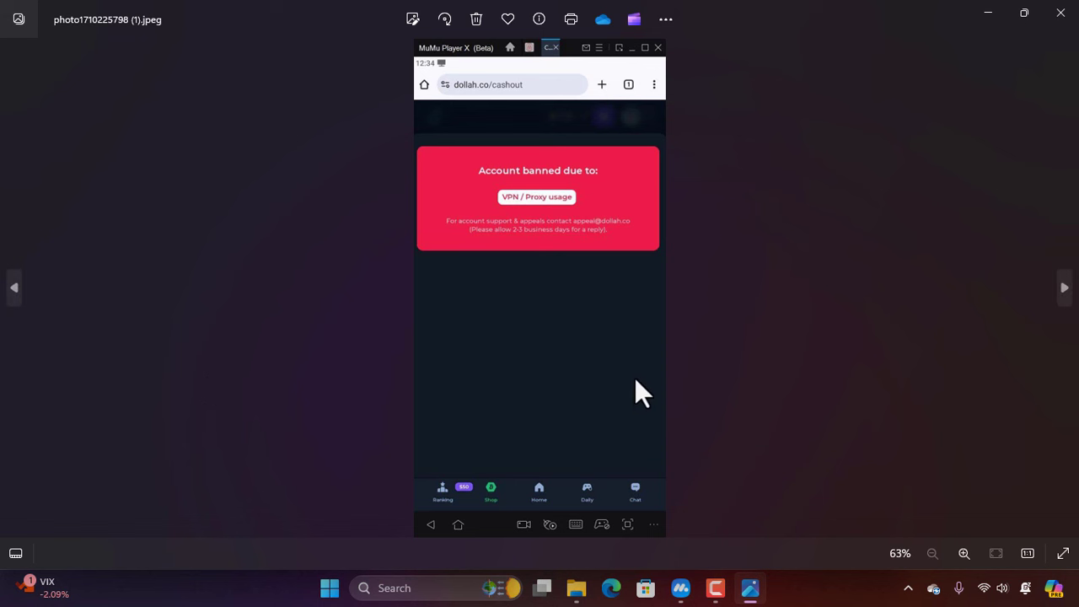
click(1066, 303)
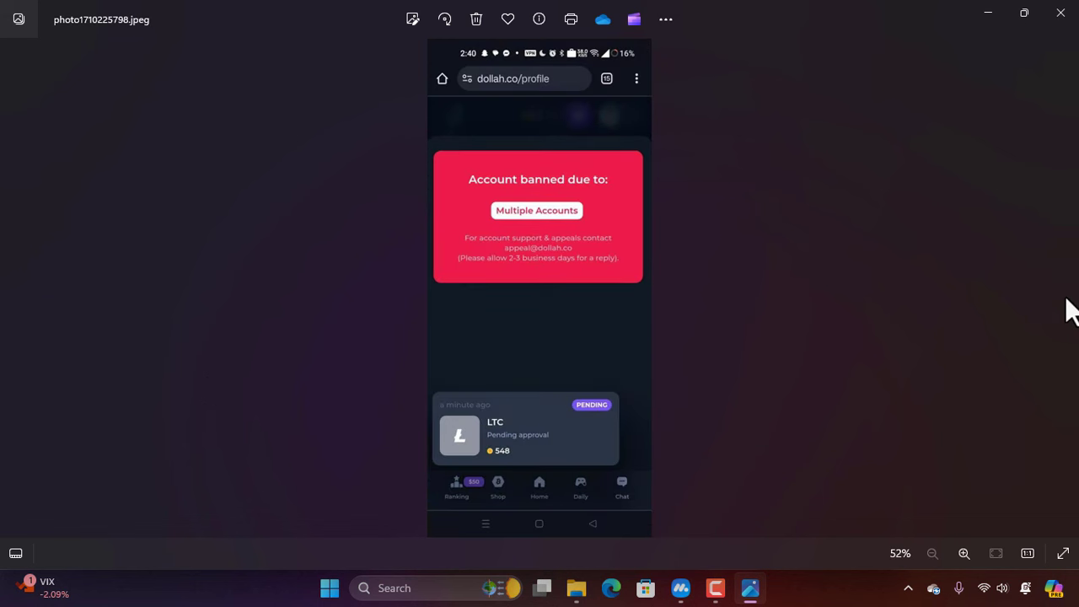
click(1060, 12)
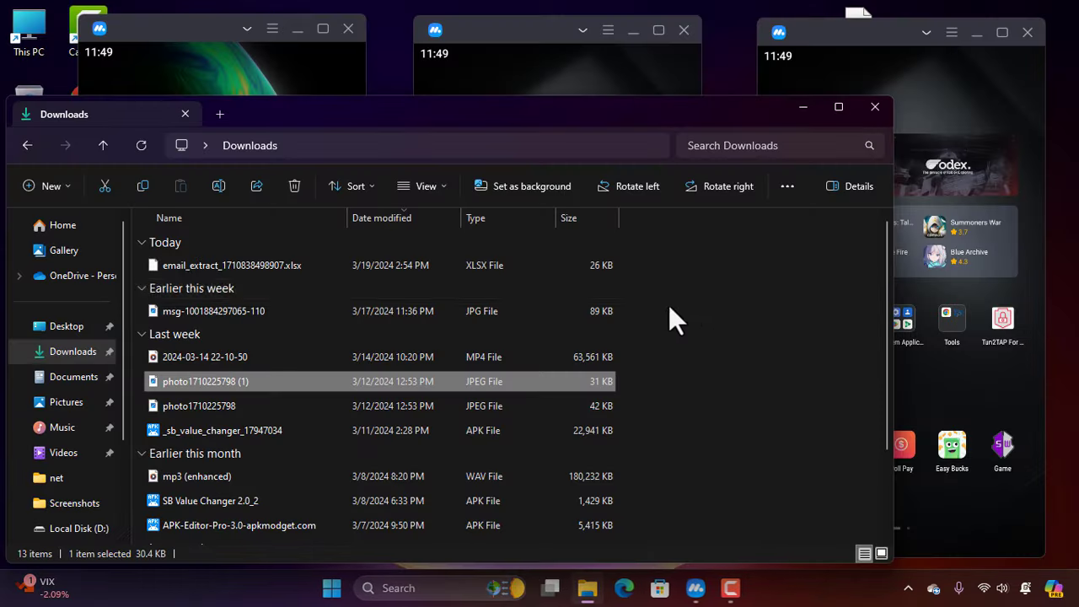
click(875, 106)
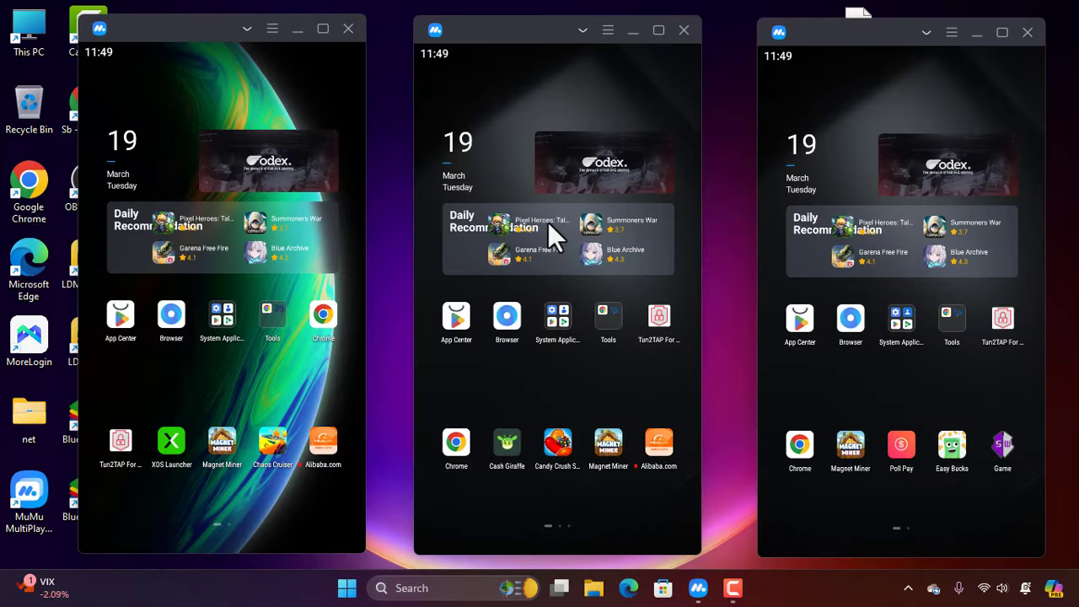
right_click(385, 174)
click(407, 236)
- Connect Tun2TAP to SOCKS5 in the middle, left and right instances and dismiss the connection errors
click(661, 316)
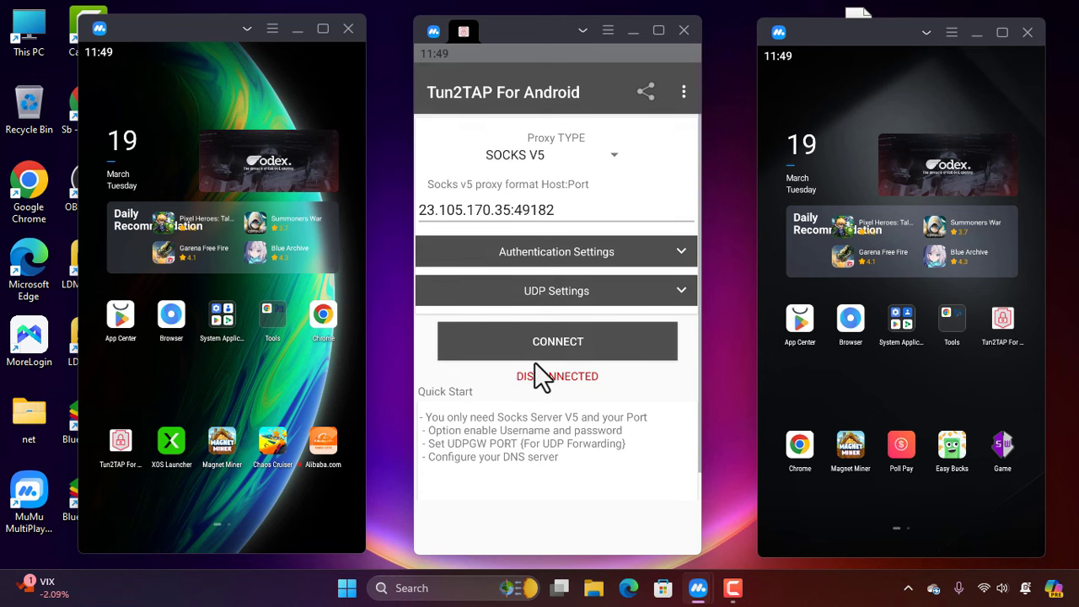
click(569, 324)
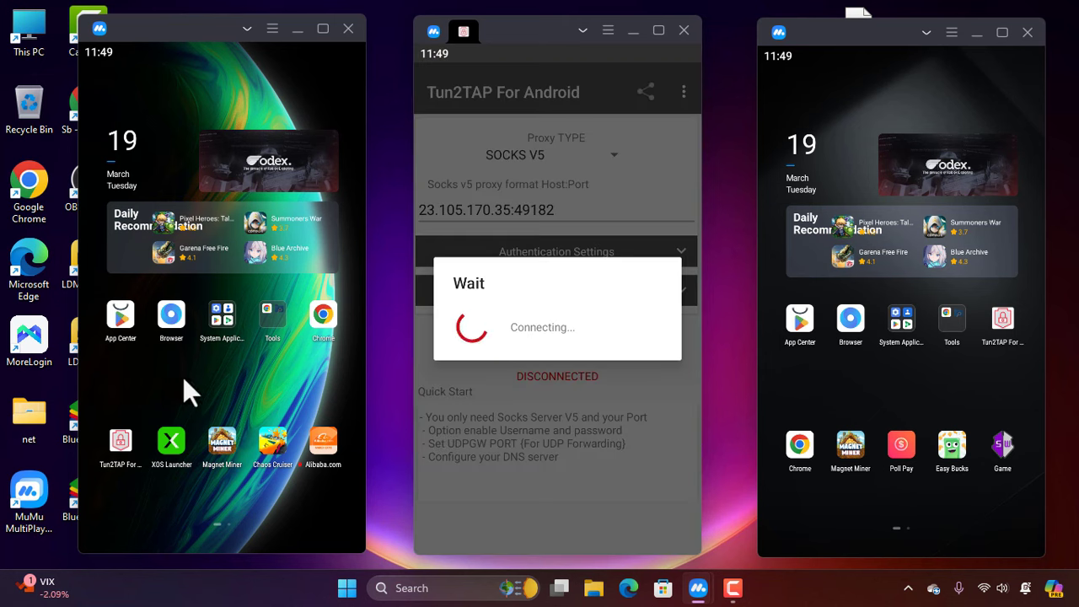
click(118, 440)
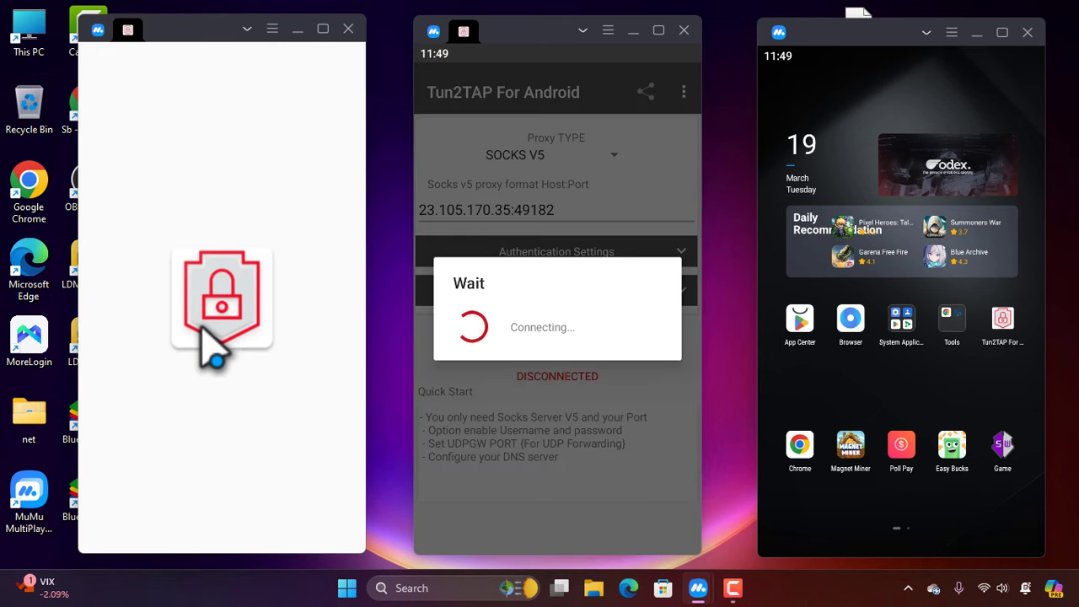
click(221, 338)
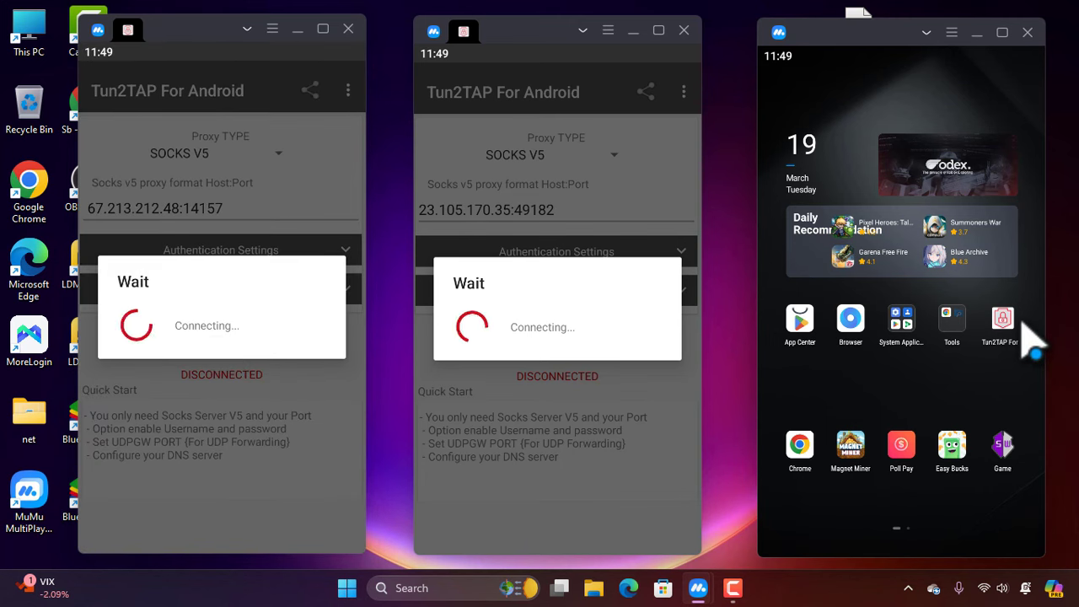
click(1020, 323)
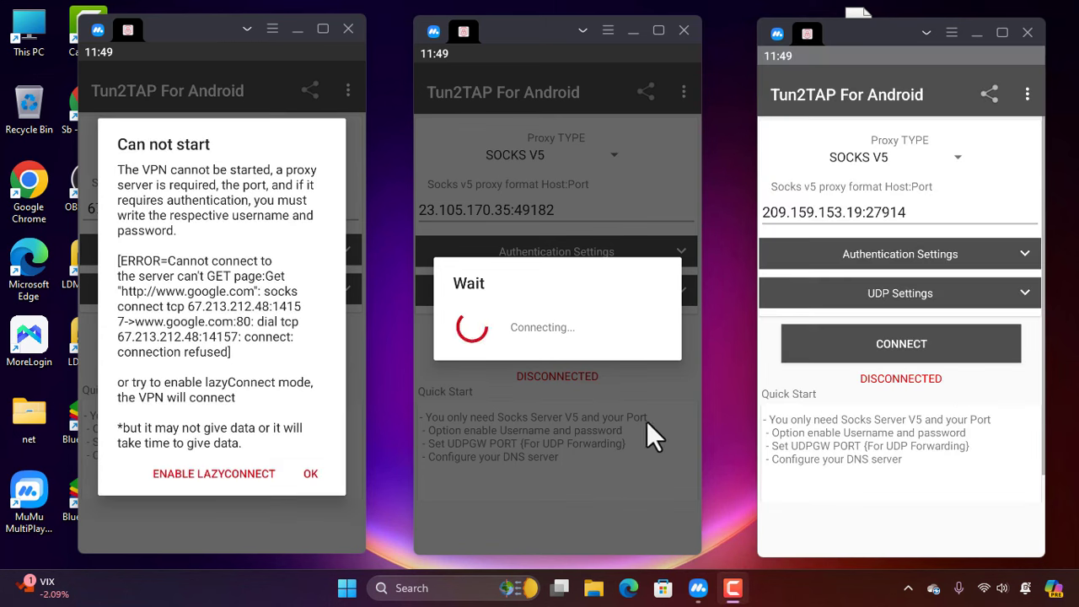
click(918, 351)
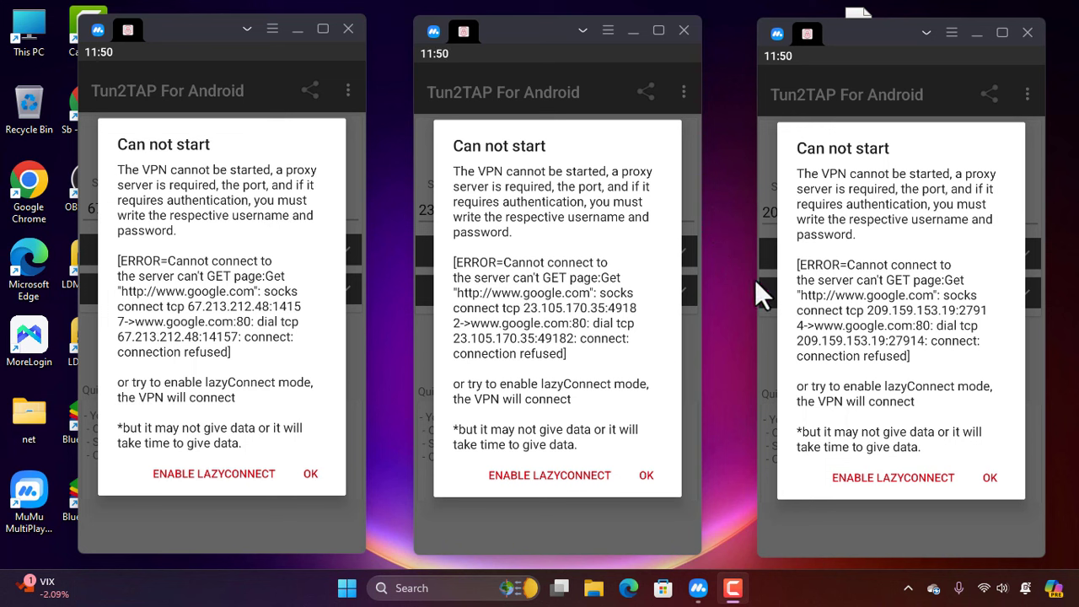
click(640, 477)
click(312, 473)
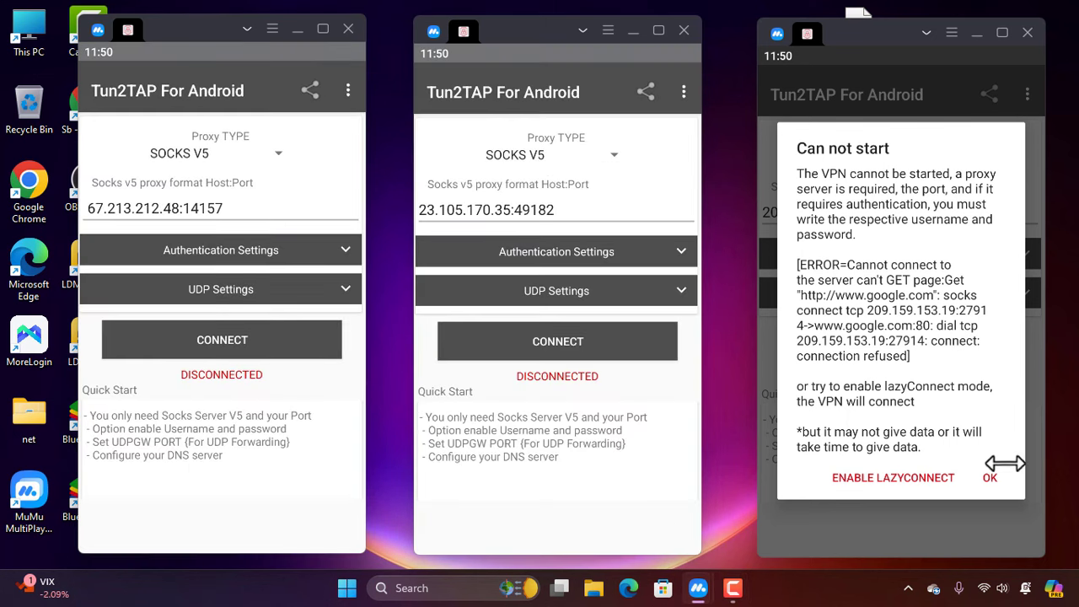
- Dismiss the right instance's error, then toggle the 725-coin balance to USD (about $0.72) and back
click(990, 477)
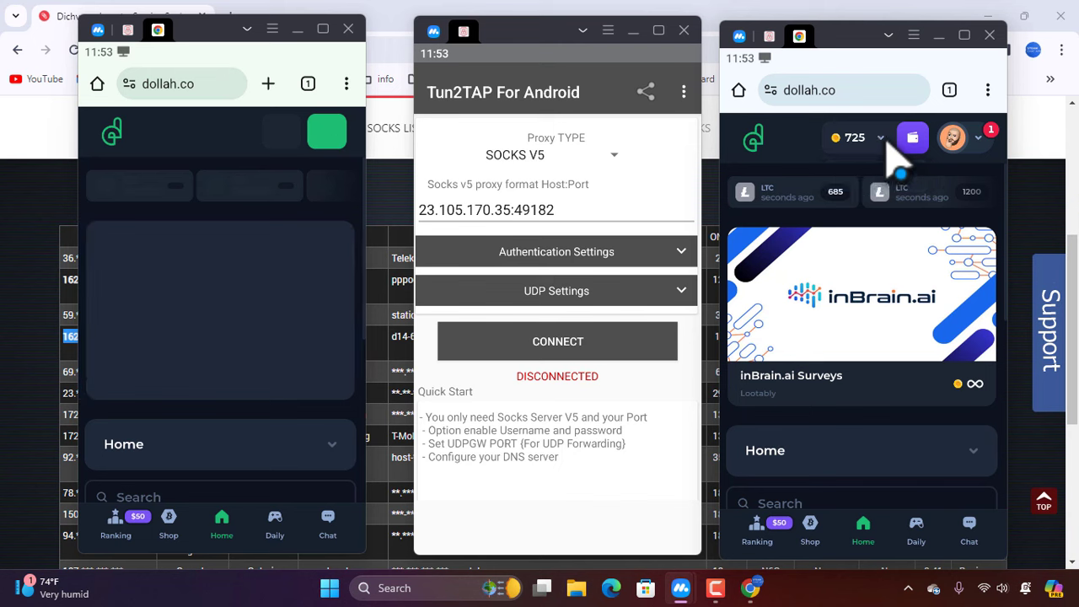
click(884, 142)
click(900, 176)
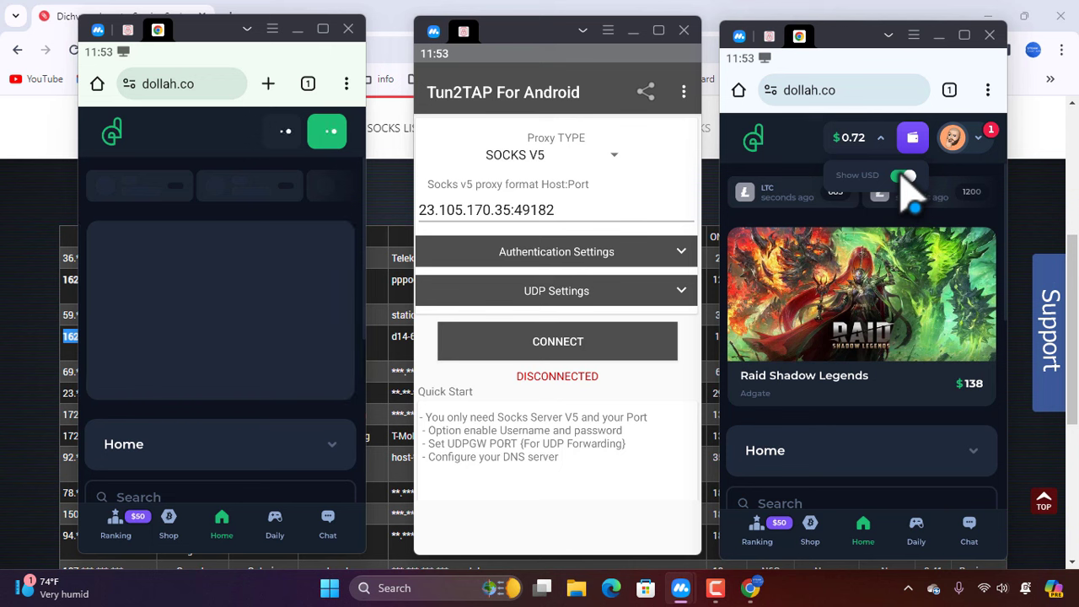
click(902, 177)
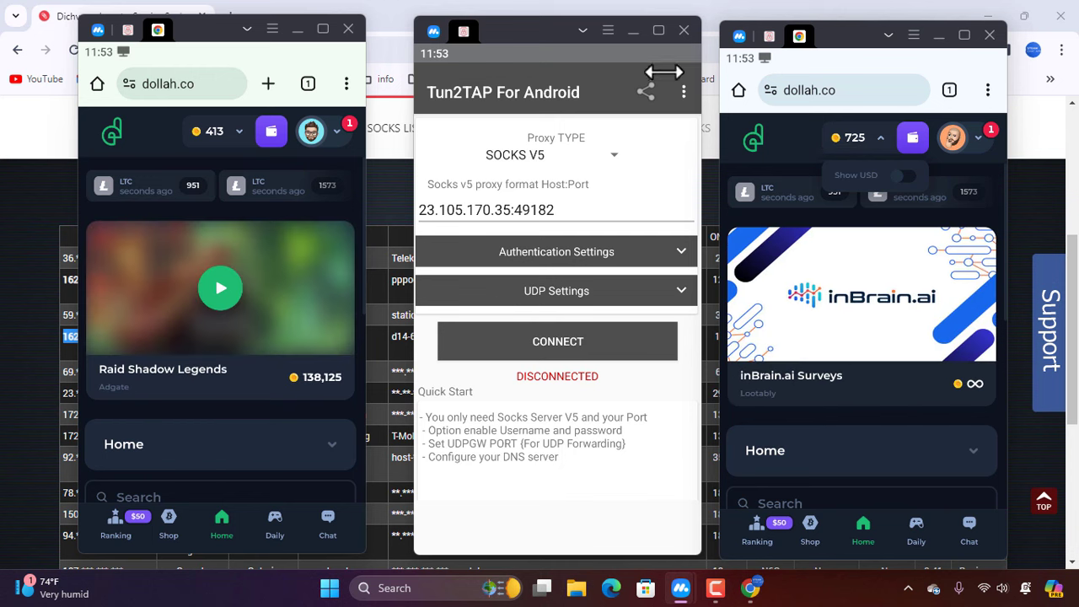
- Shut down the middle MuMu Player instance
click(684, 31)
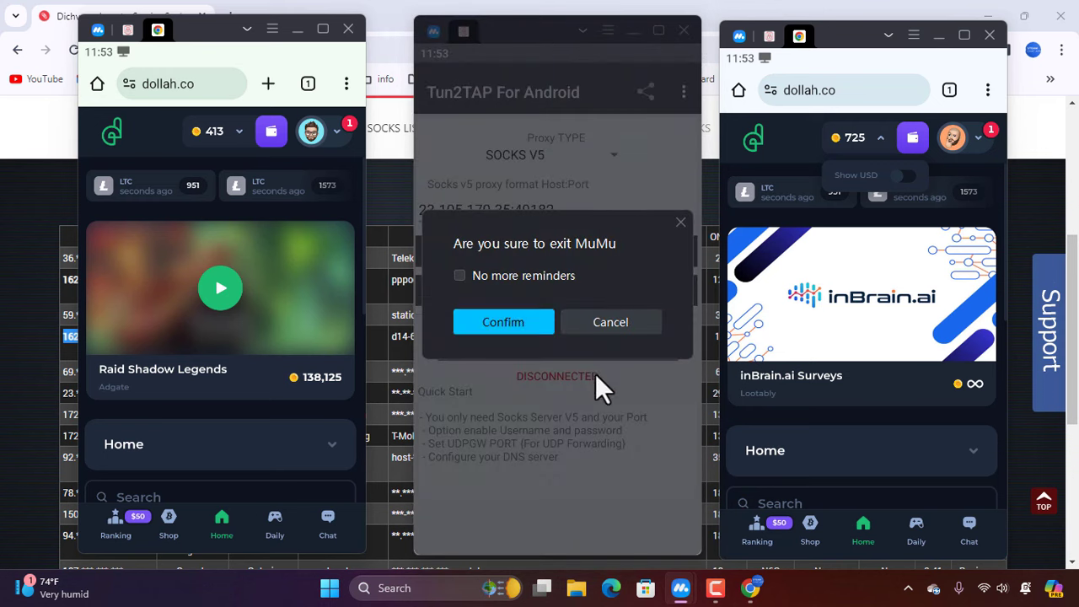
click(509, 321)
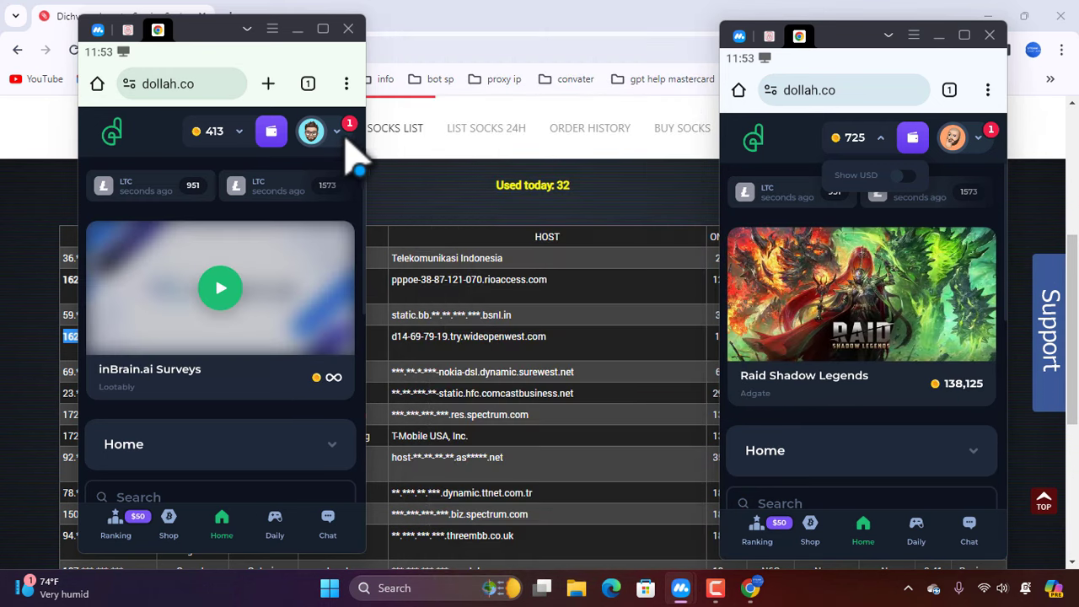
scroll(295, 371, down, 3)
scroll(295, 371, down, 6)
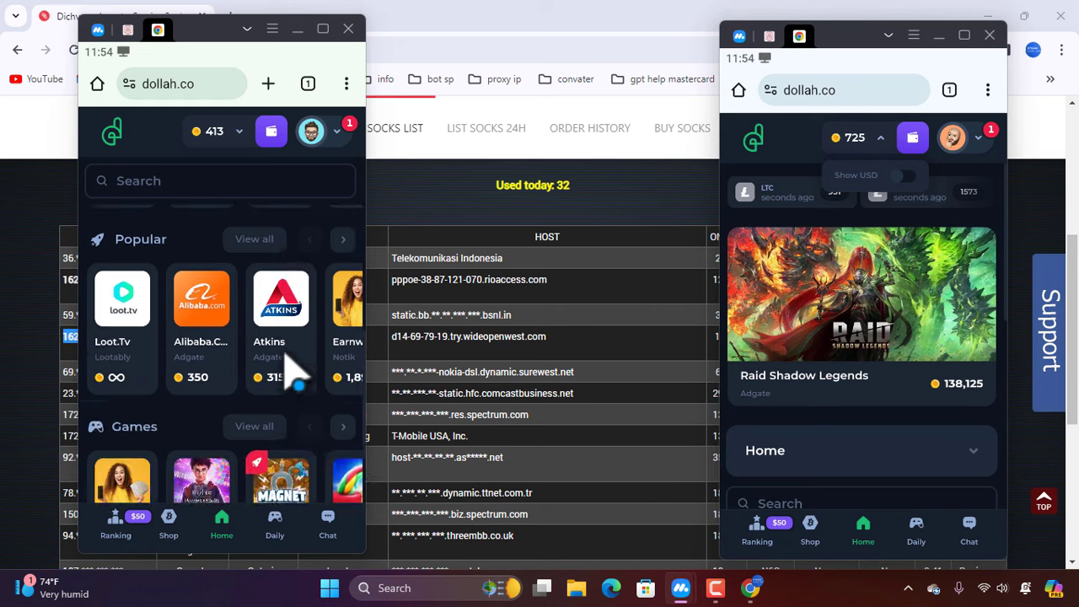
scroll(295, 366, up, 3)
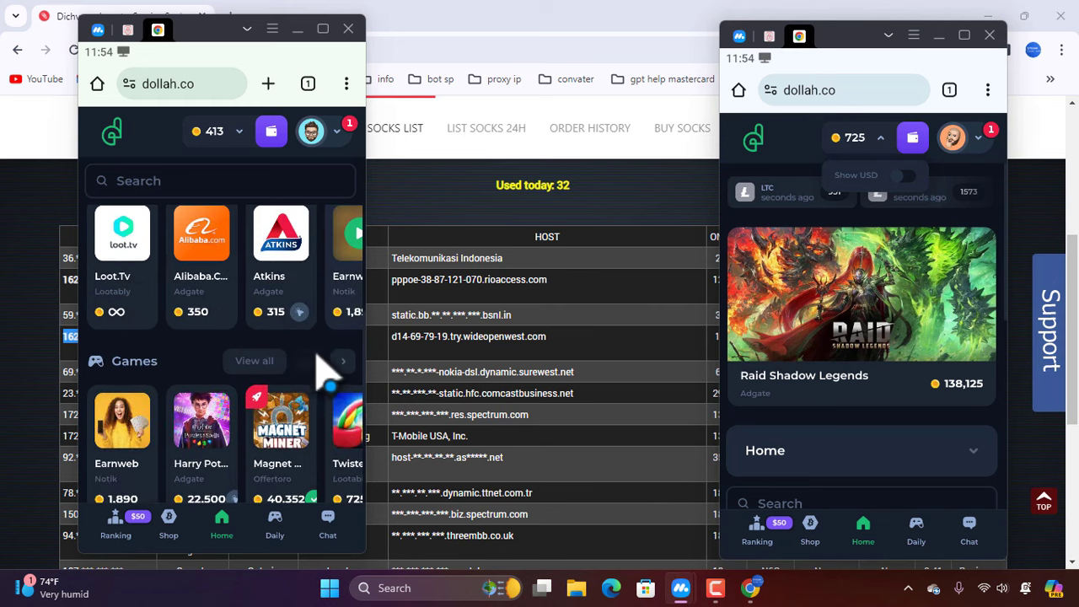
scroll(320, 370, down, 1)
- Scroll the right instance's dollah.co home page down to the Offers list
drag(312, 371, 181, 373)
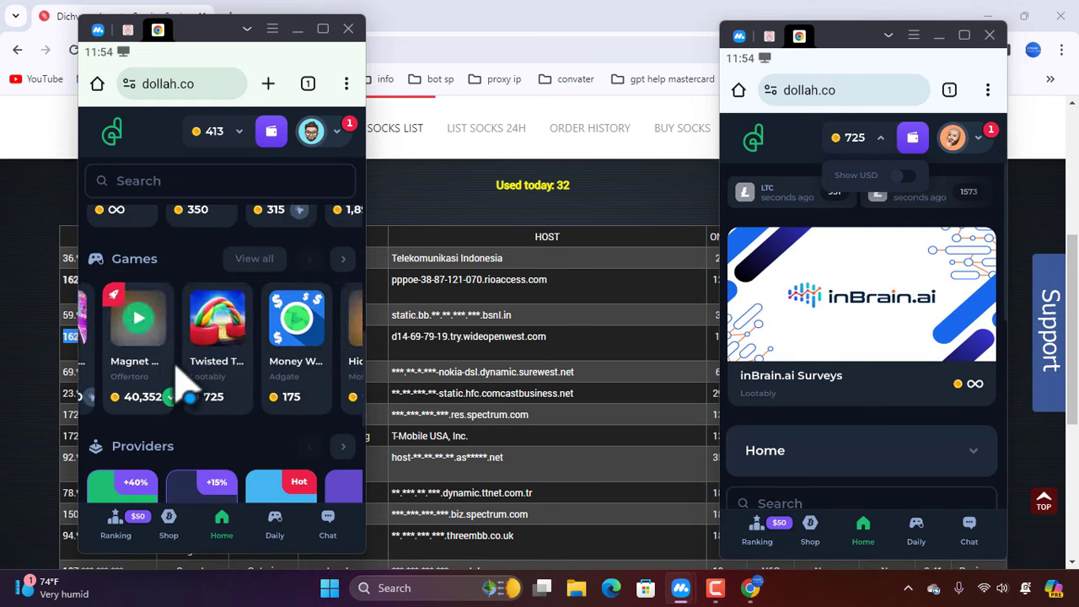
scroll(236, 388, down, 2)
scroll(236, 384, down, 2)
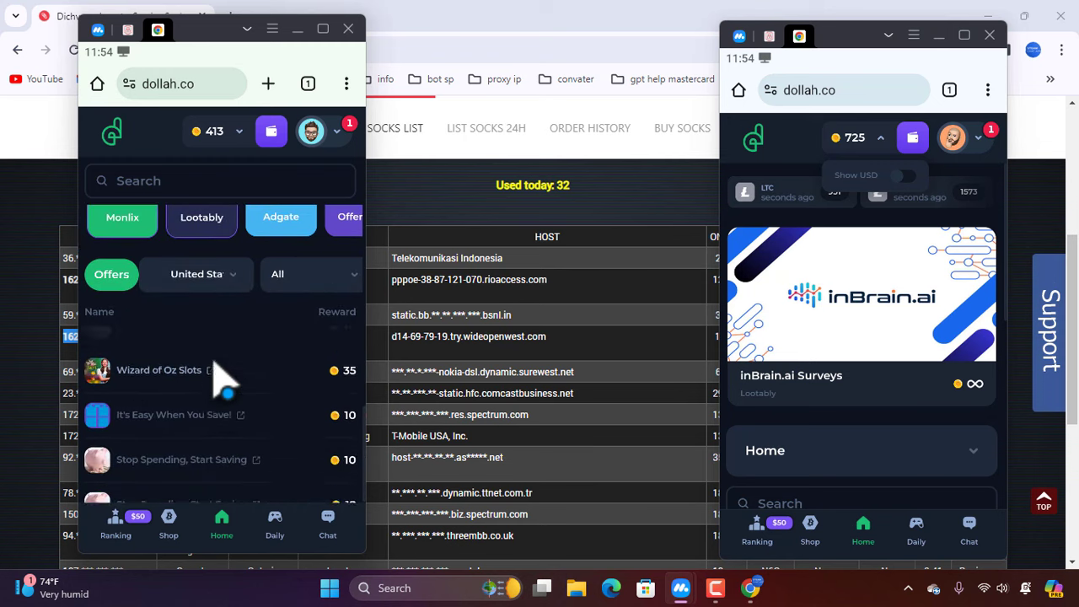
scroll(215, 361, up, 5)
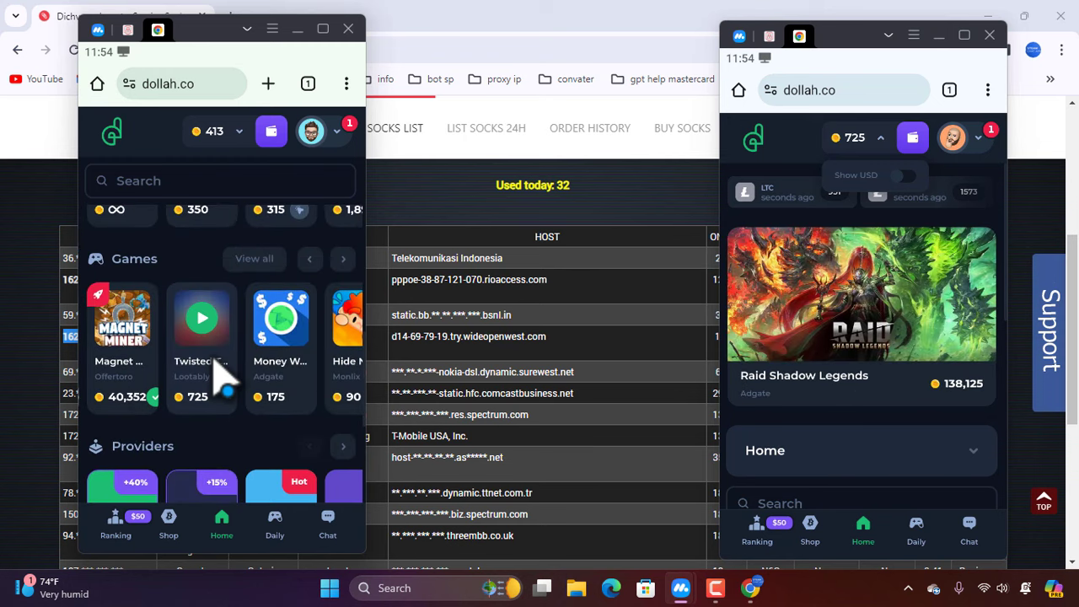
scroll(220, 371, down, 5)
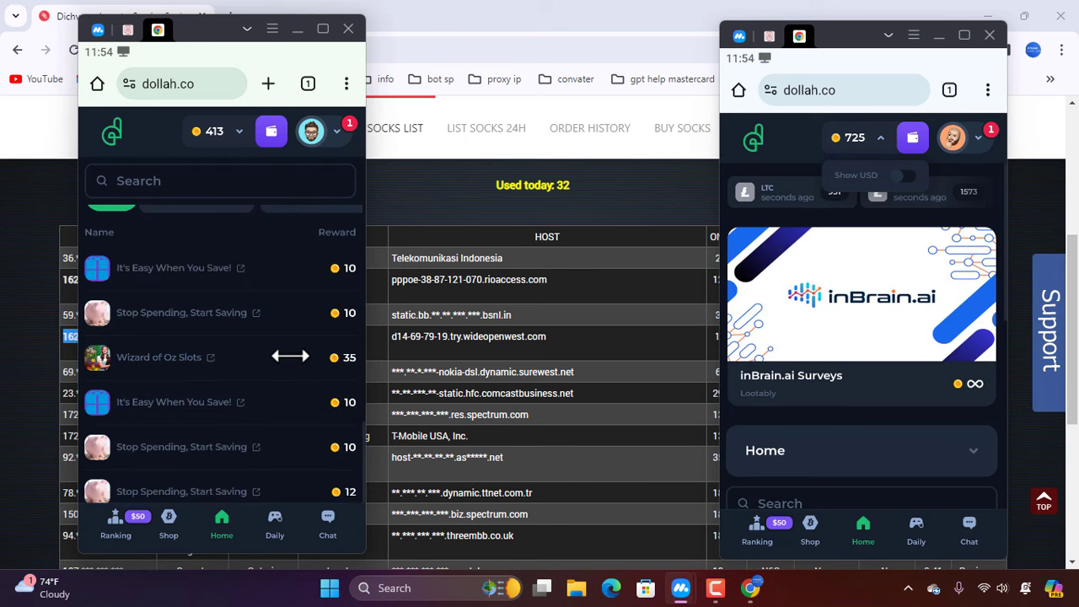
scroll(277, 176, up, 3)
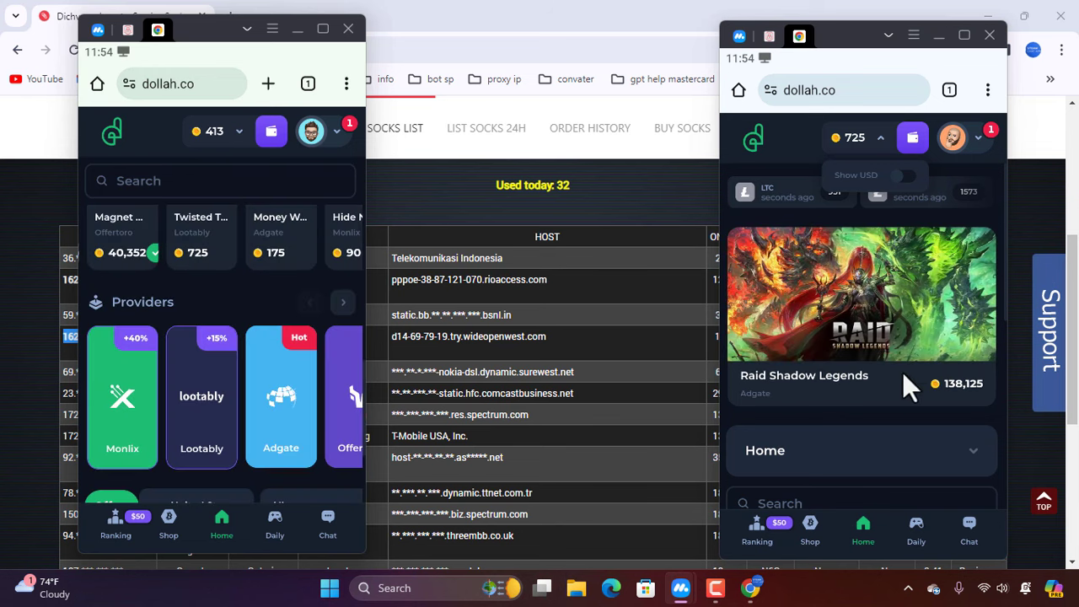
mouse_move(803, 297)
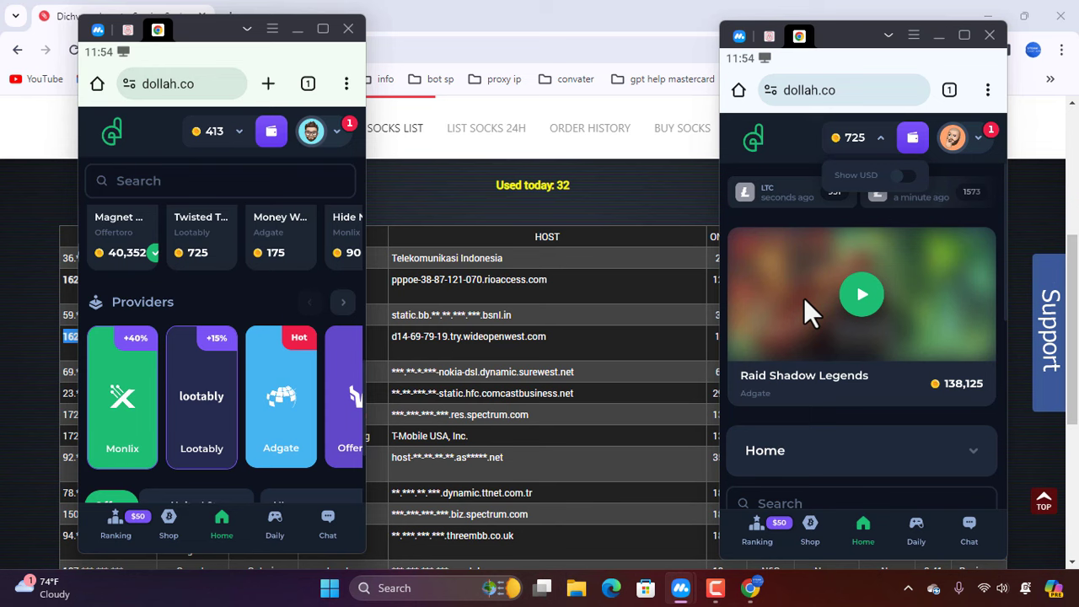
scroll(846, 397, down, 6)
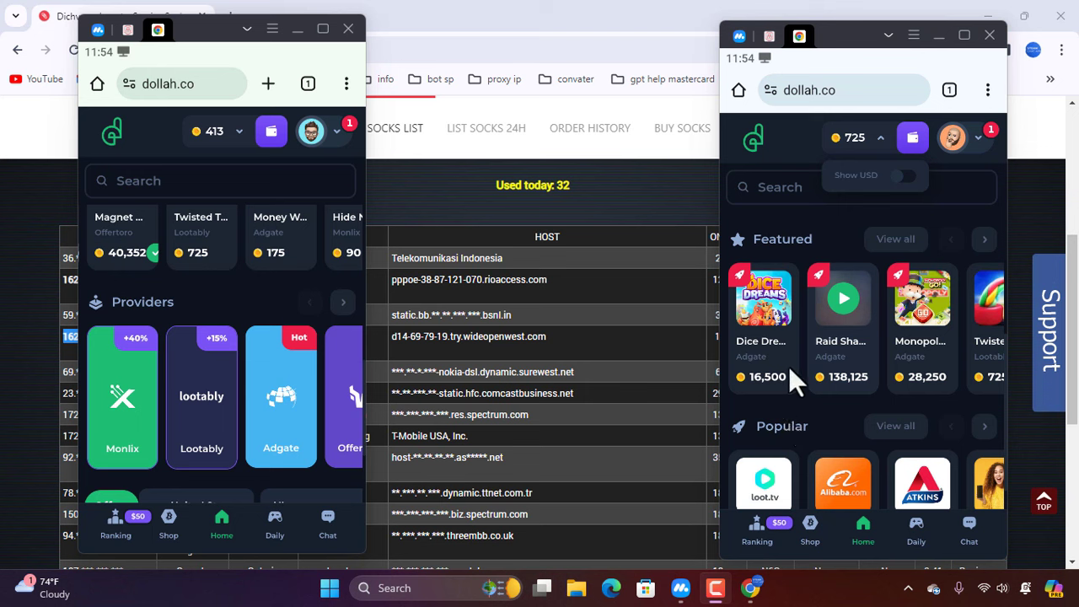
scroll(805, 375, down, 3)
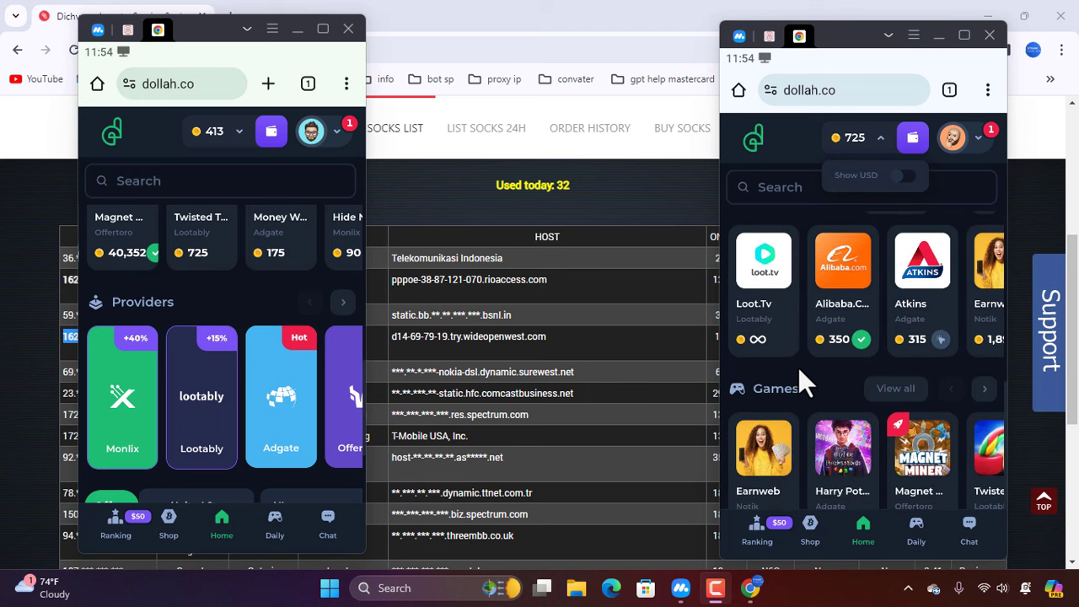
scroll(801, 354, down, 4)
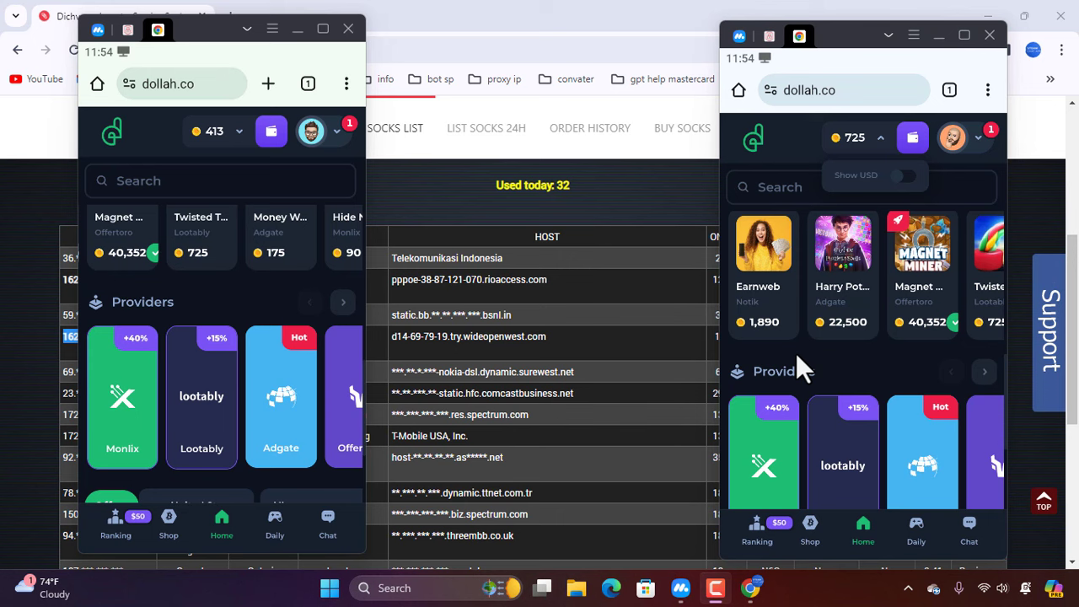
scroll(795, 353, down, 5)
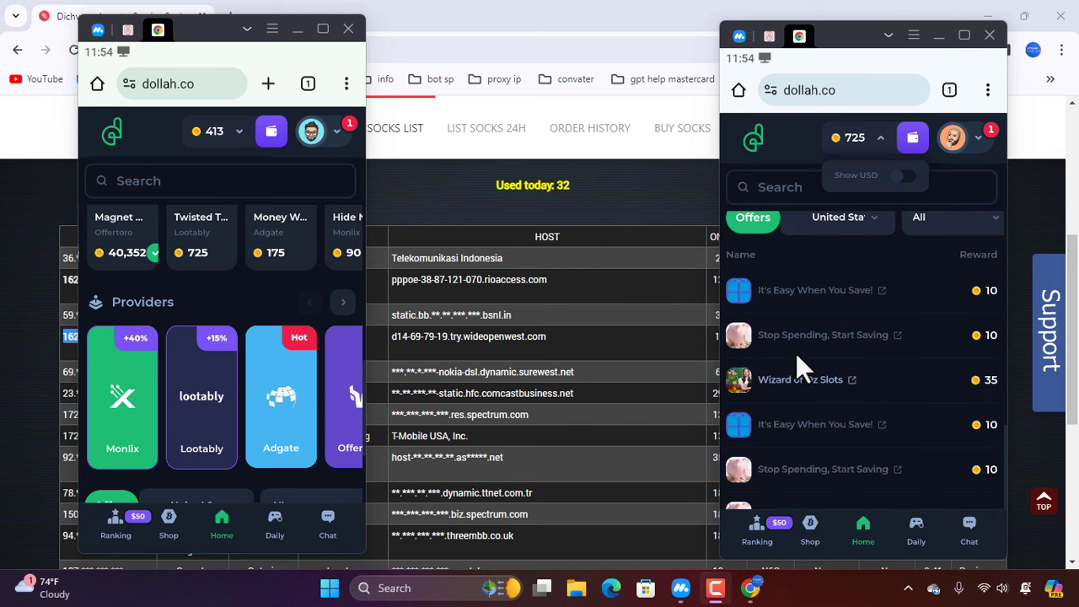
- Start the Stop Spending, Start Saving offer in the right instance
click(809, 286)
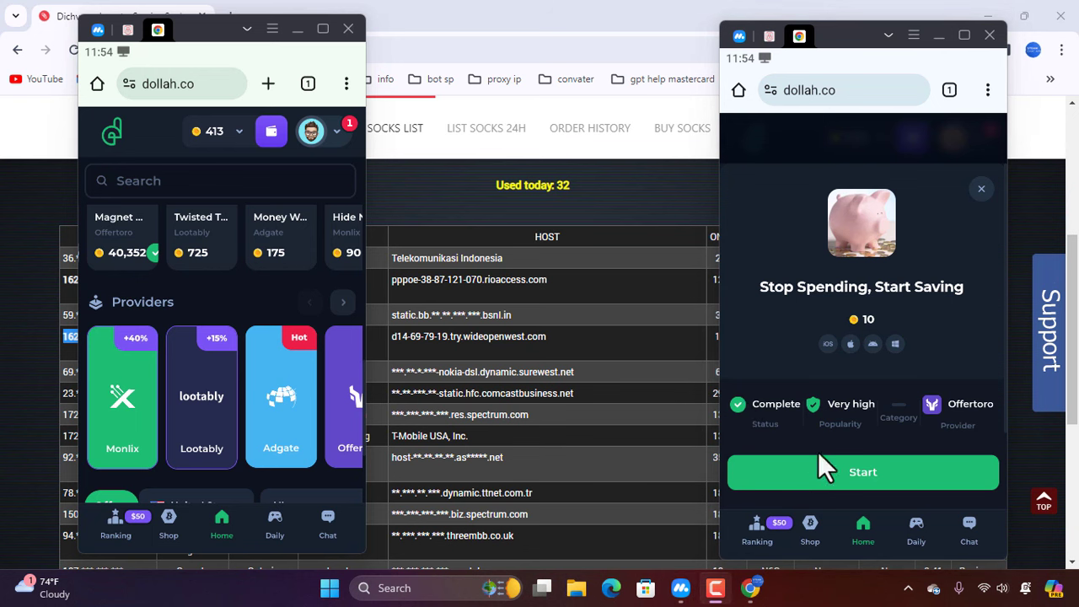
click(848, 473)
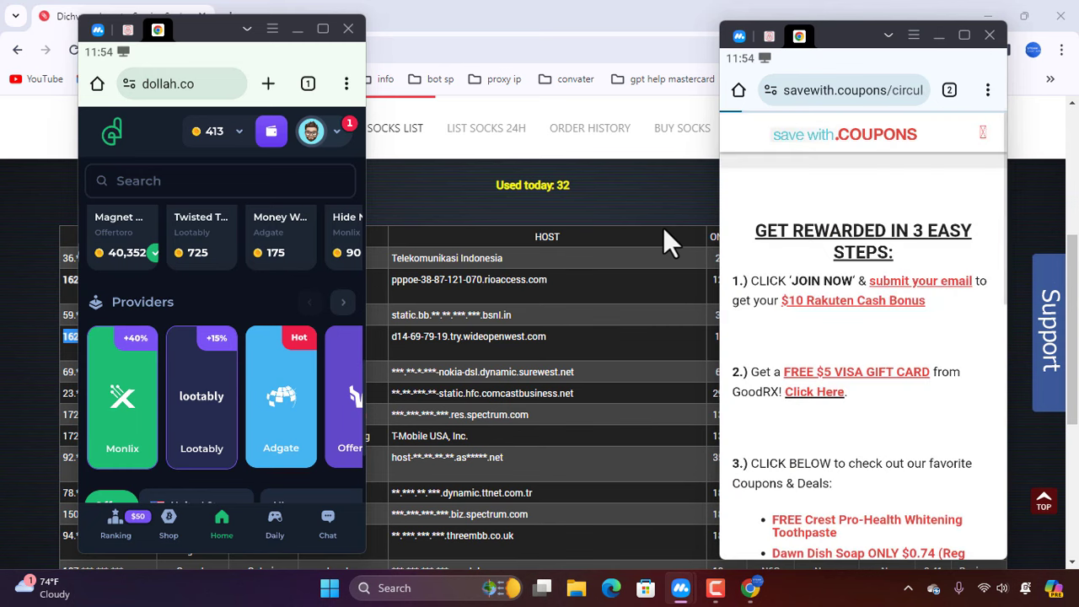
scroll(822, 392, down, 2)
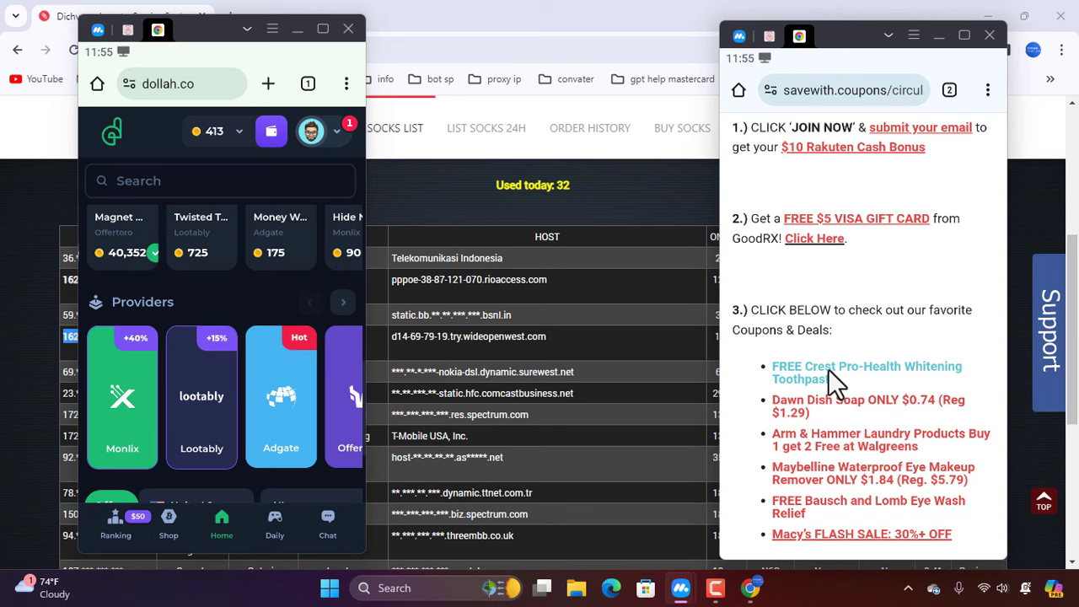
- Open the Crest toothpaste coupon deal on savewith.coupons, then close it and return to the list
click(827, 368)
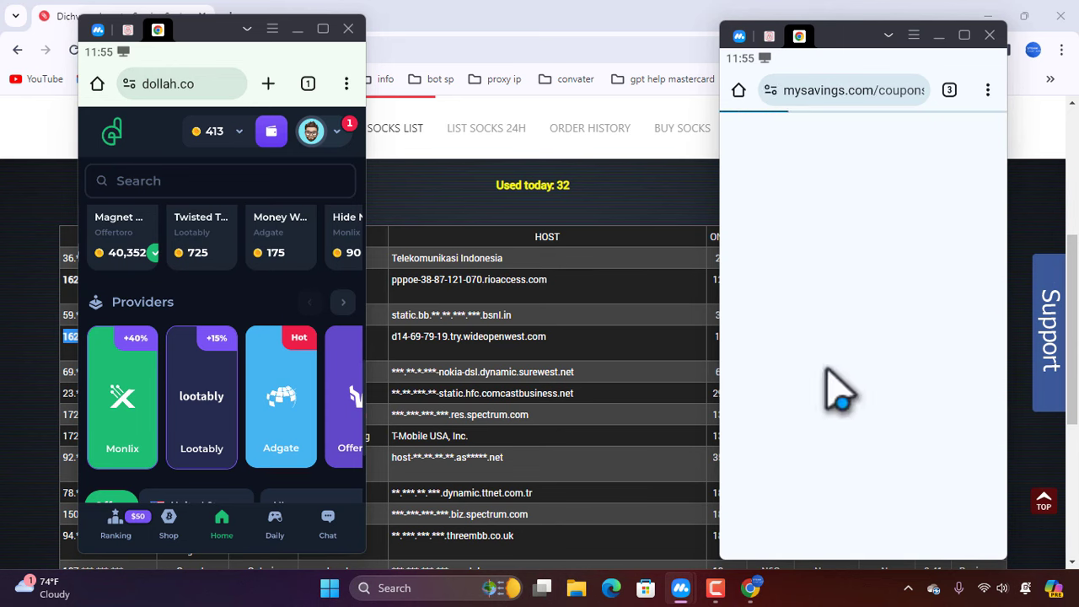
scroll(833, 329, down, 2)
right_click(835, 346)
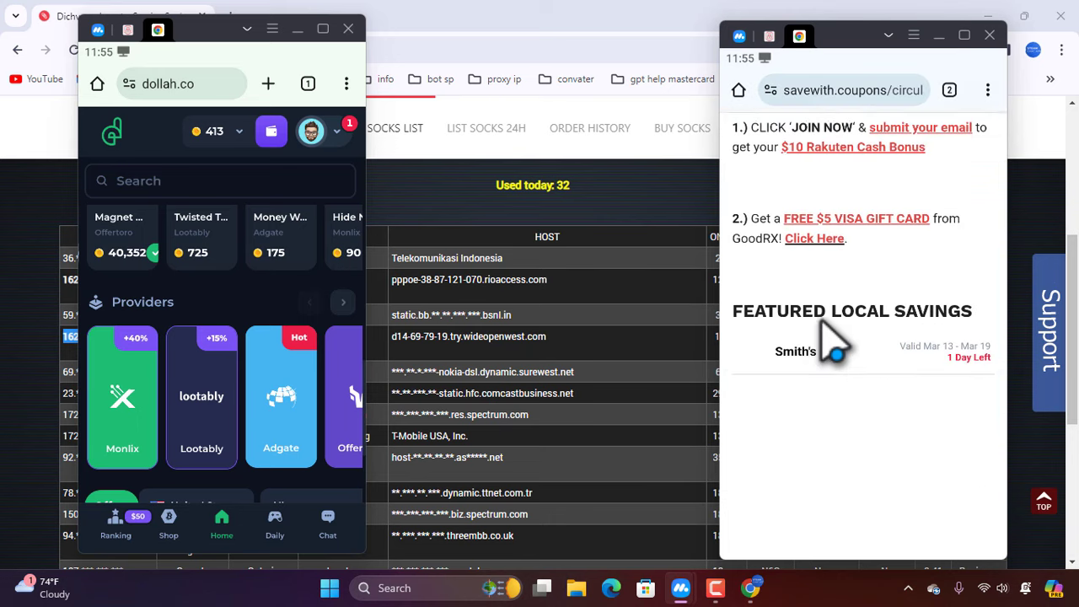
scroll(809, 337, up, 4)
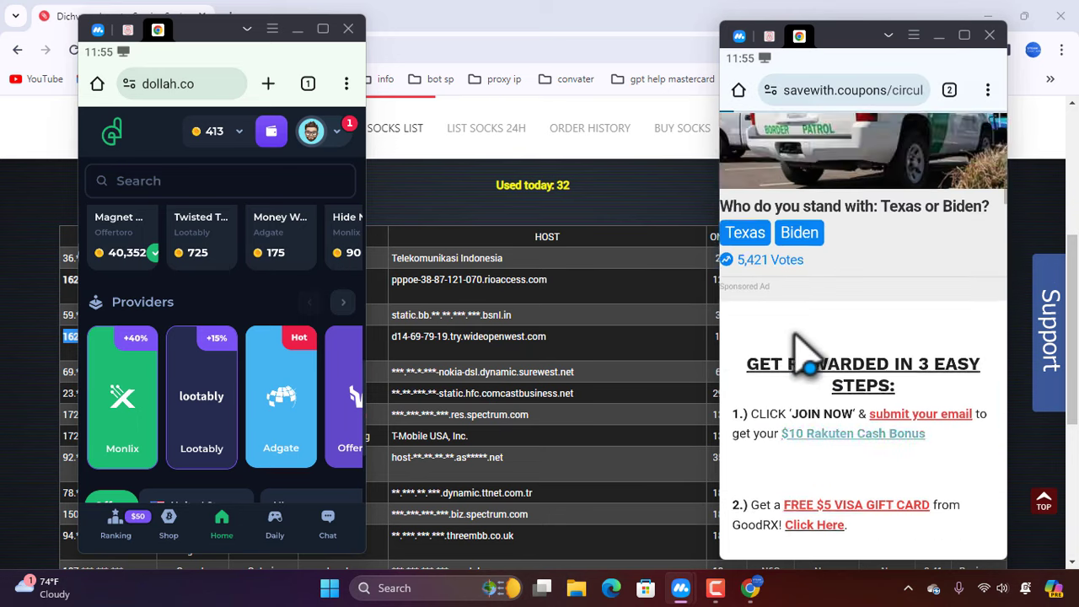
scroll(808, 358, down, 5)
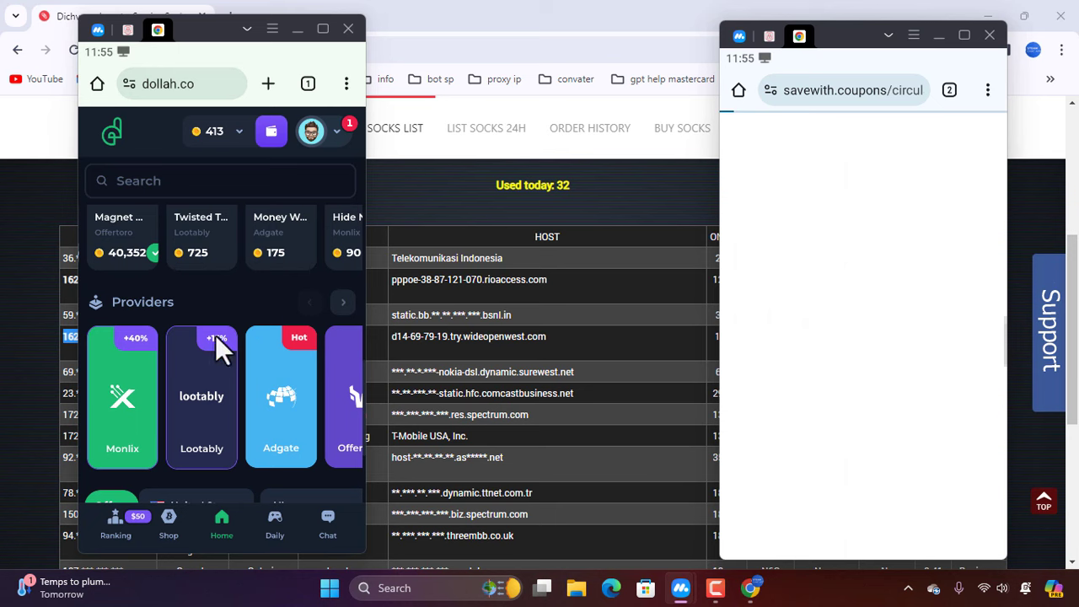
scroll(177, 350, down, 10)
scroll(181, 344, up, 3)
scroll(180, 345, up, 4)
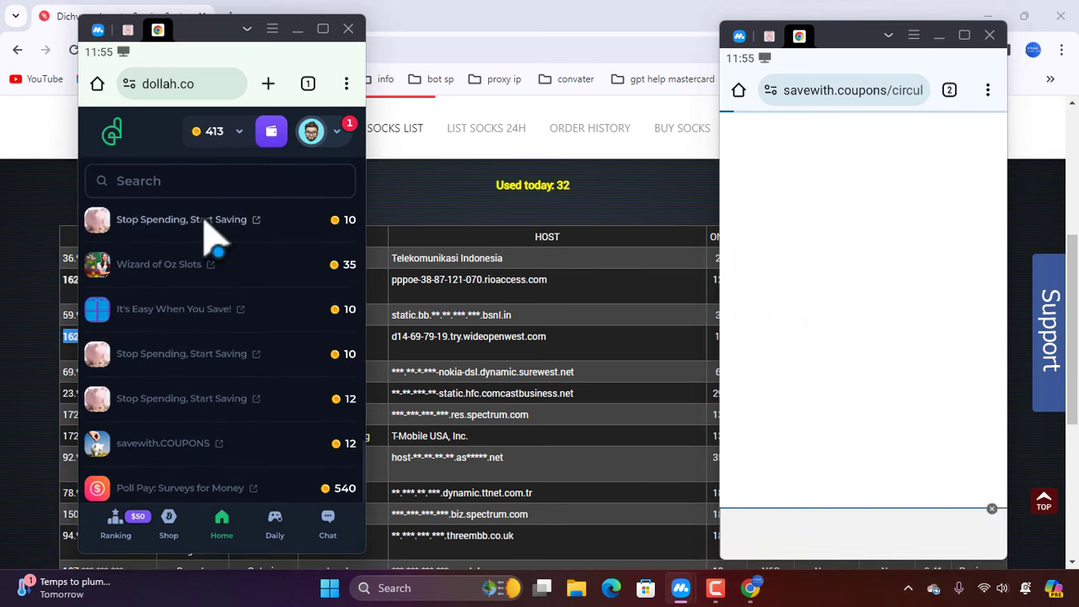
- Open and start the left instance's Stop Spending, Start Saving offer, reaching Torox's connection check
click(207, 224)
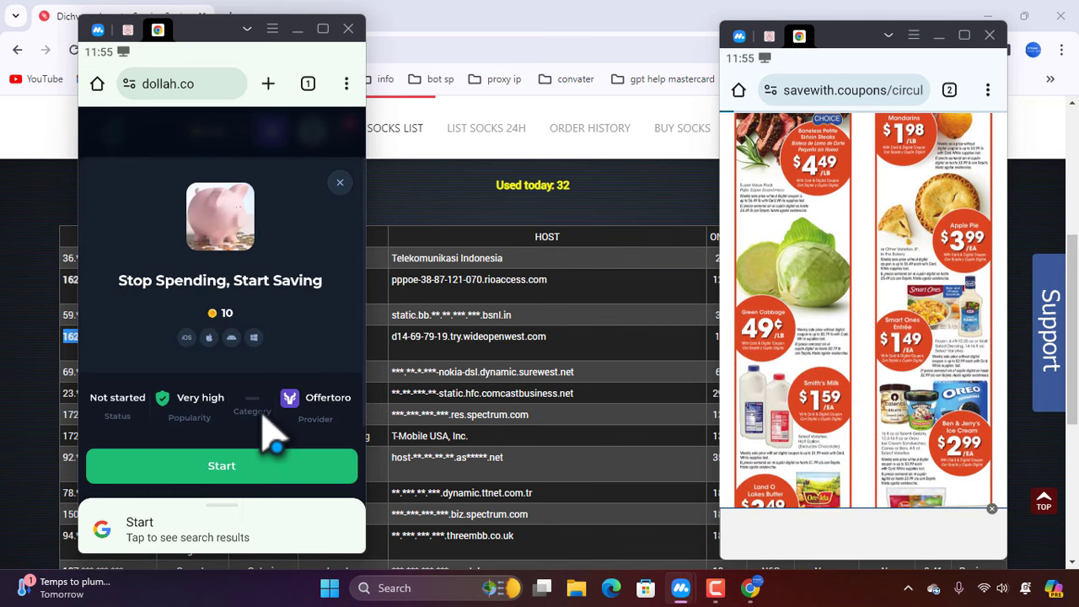
click(235, 471)
scroll(864, 265, down, 15)
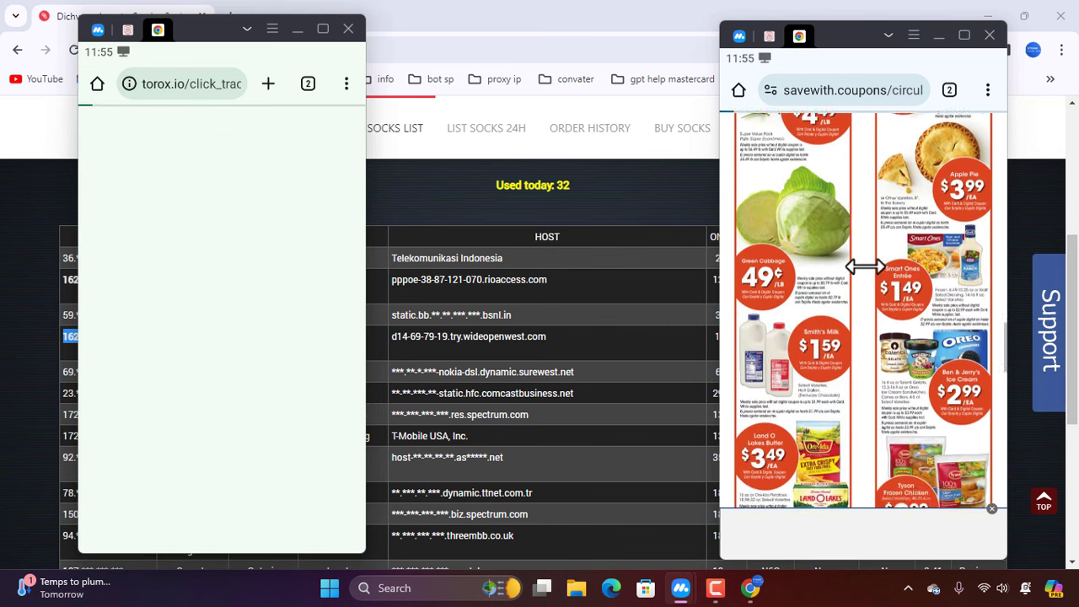
scroll(868, 266, down, 10)
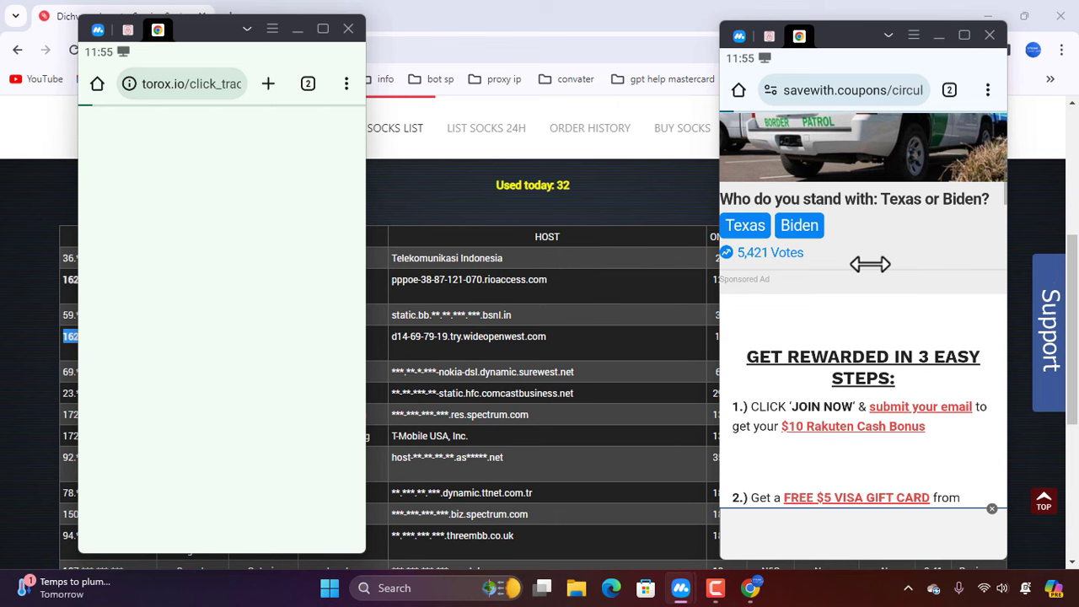
scroll(885, 329, up, 3)
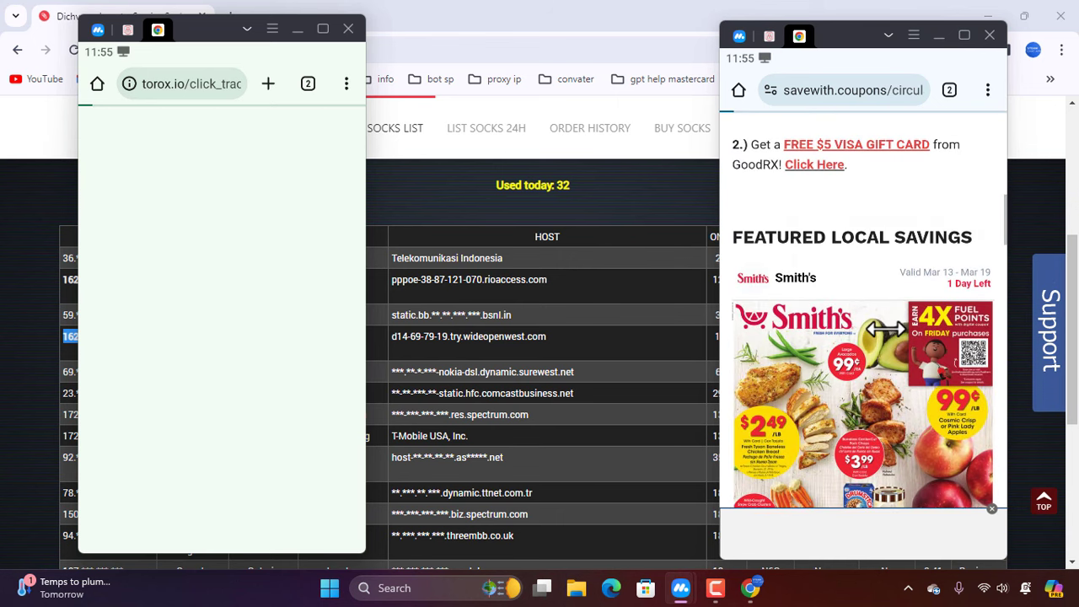
scroll(885, 325, up, 5)
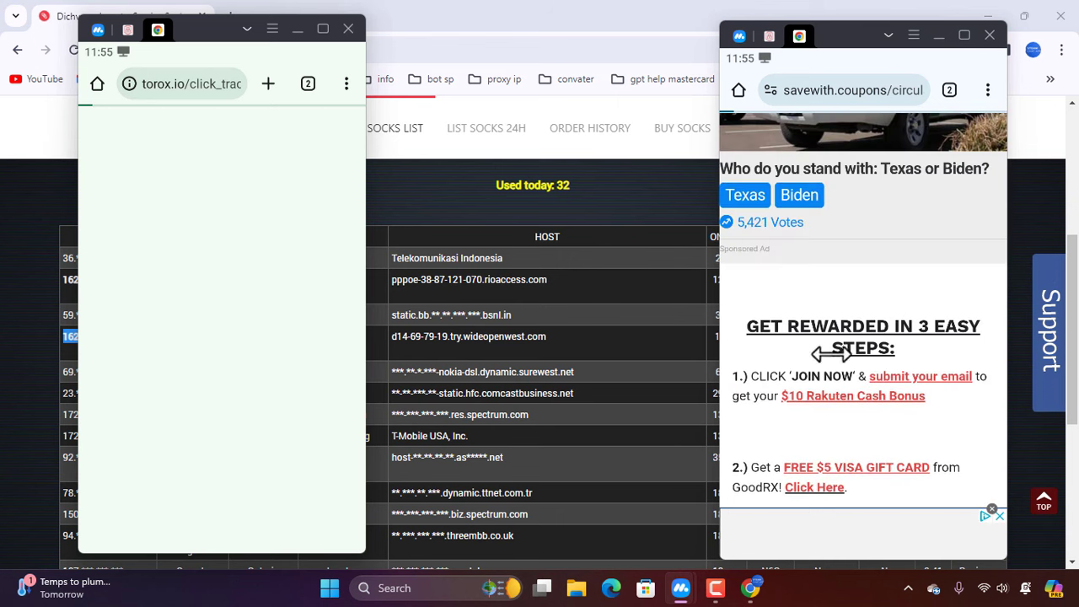
scroll(830, 379, down, 2)
scroll(837, 409, down, 15)
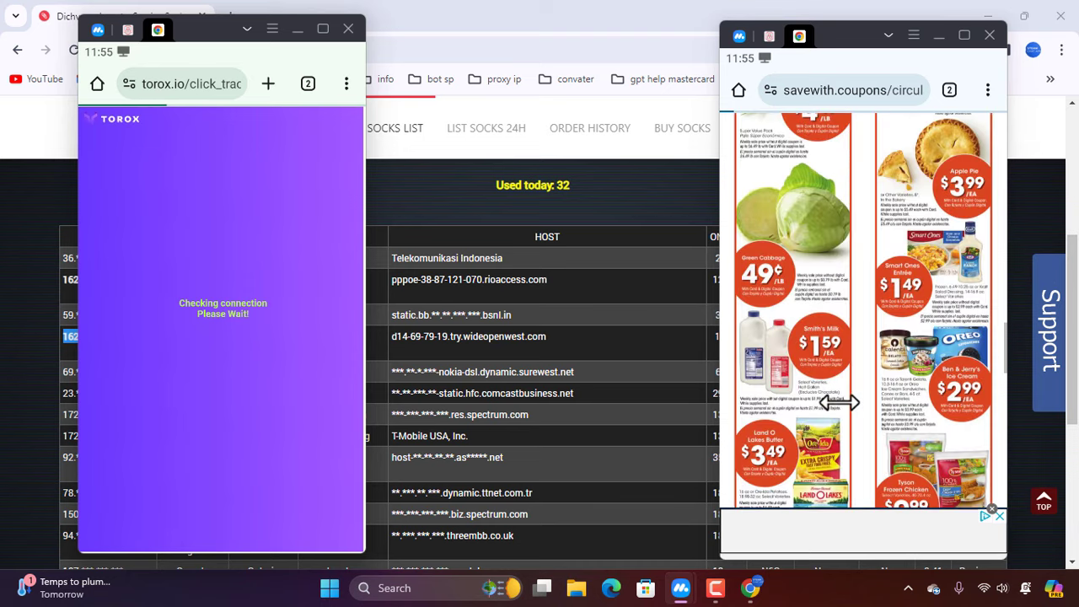
scroll(838, 403, up, 3)
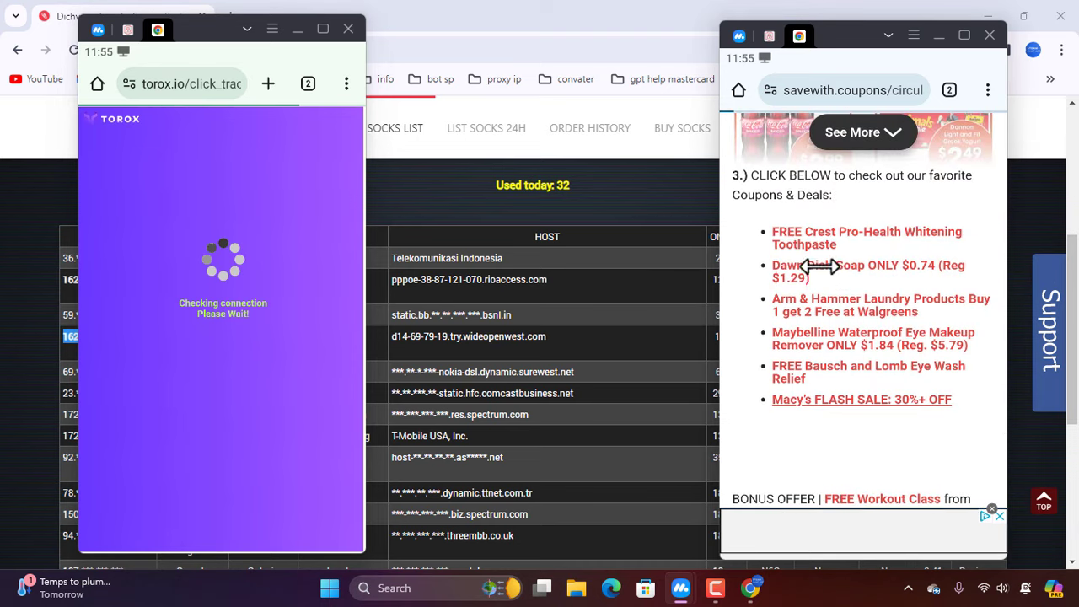
- Open and close the Dawn, Arm & Hammer, Maybelline and Bausch and Lomb coupon deals in turn
click(820, 267)
key(Escape)
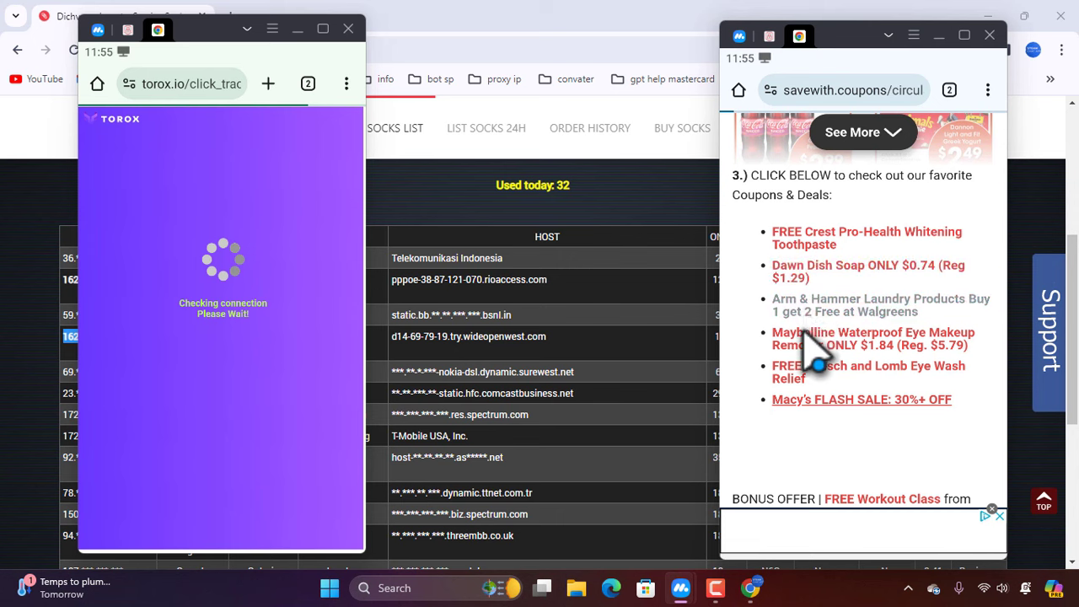
click(803, 312)
key(Escape)
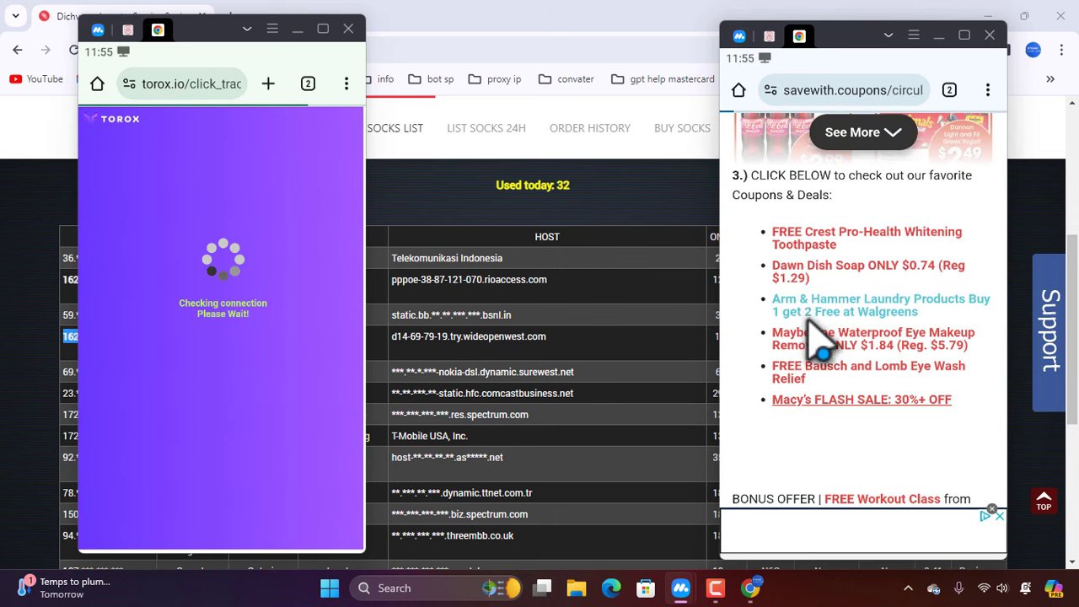
click(814, 336)
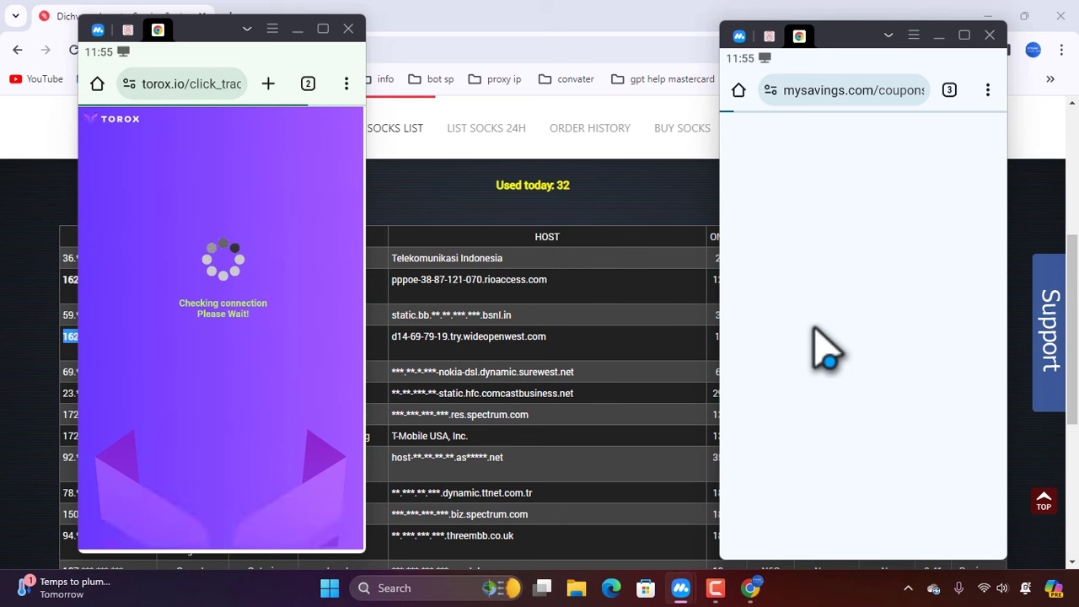
key(Escape)
click(829, 379)
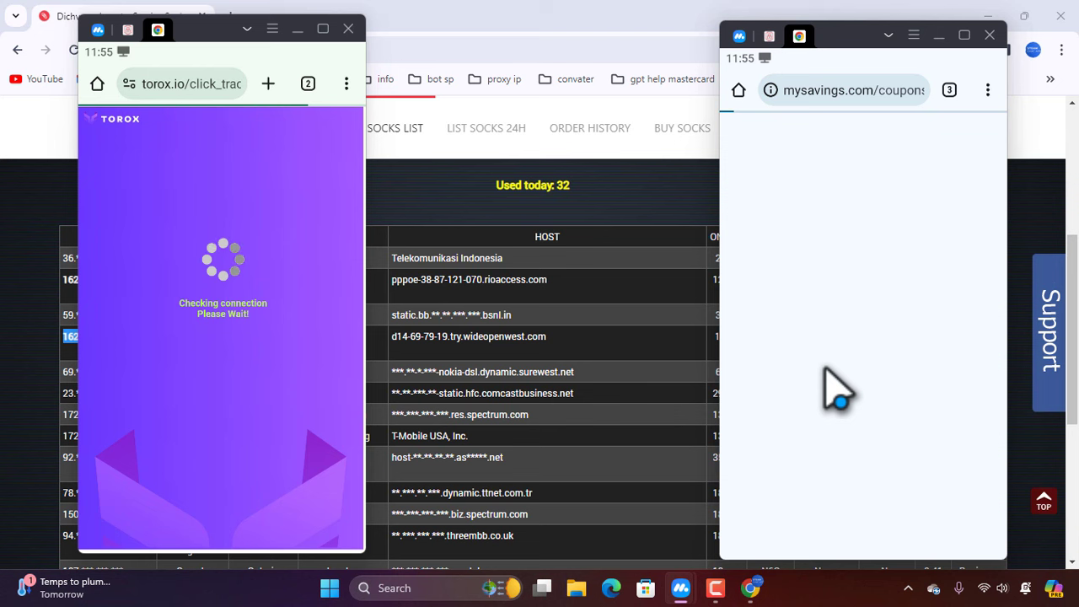
key(Escape)
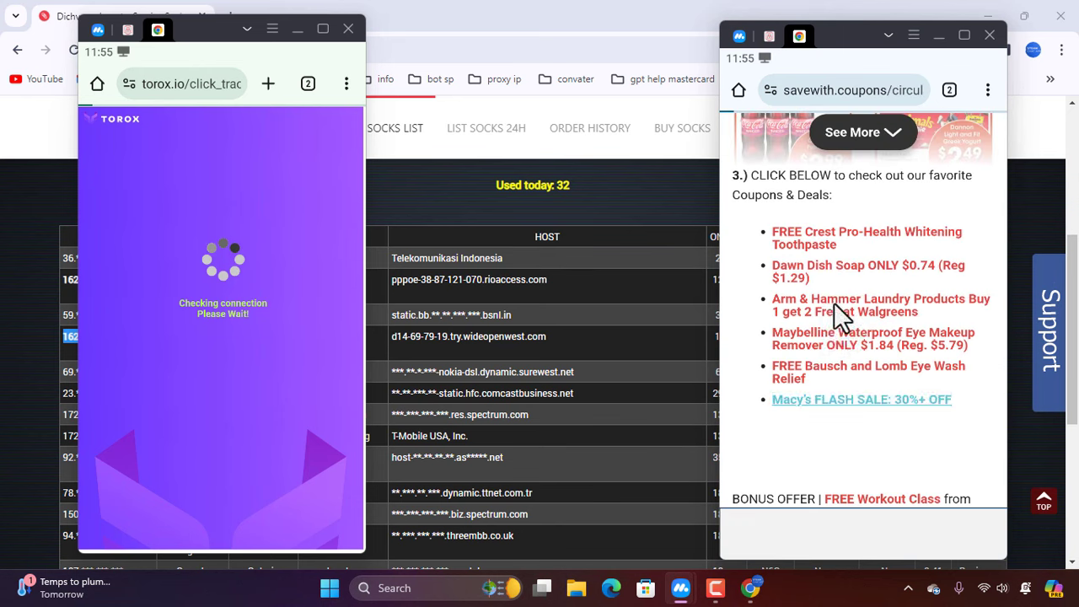
scroll(848, 357, down, 2)
scroll(849, 358, up, 1)
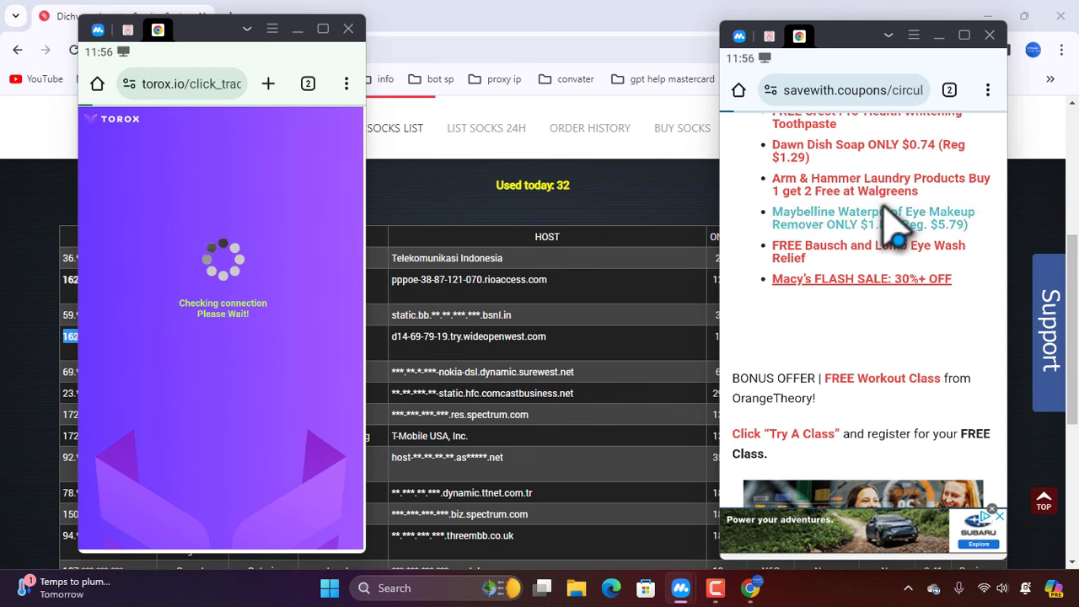
- Switch the right instance back to dollah.co, close the completed offer panel, and open the profile
click(949, 89)
click(792, 261)
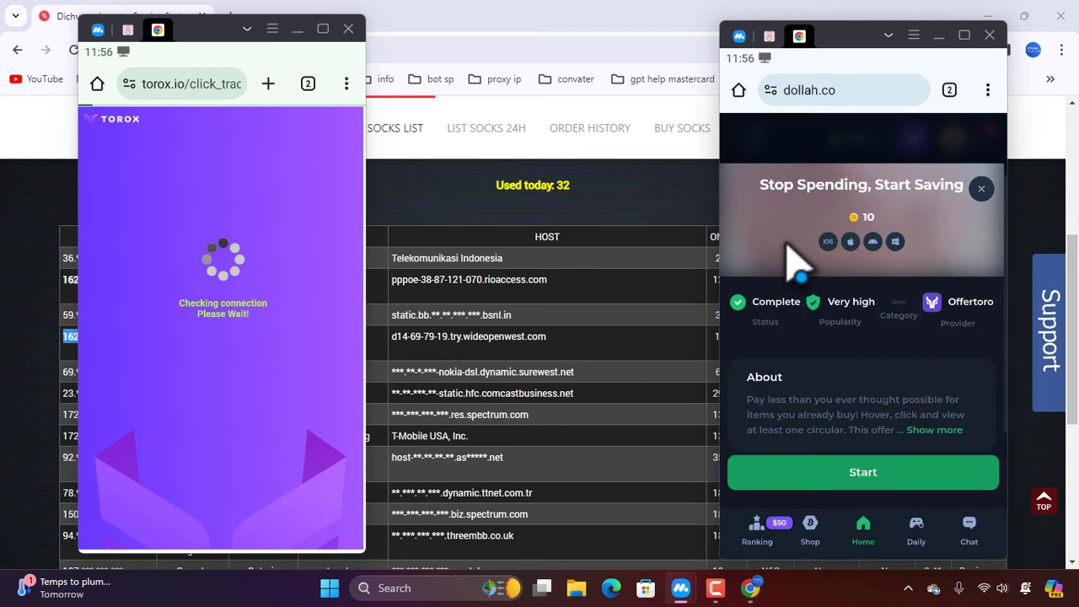
click(979, 190)
scroll(826, 386, up, 5)
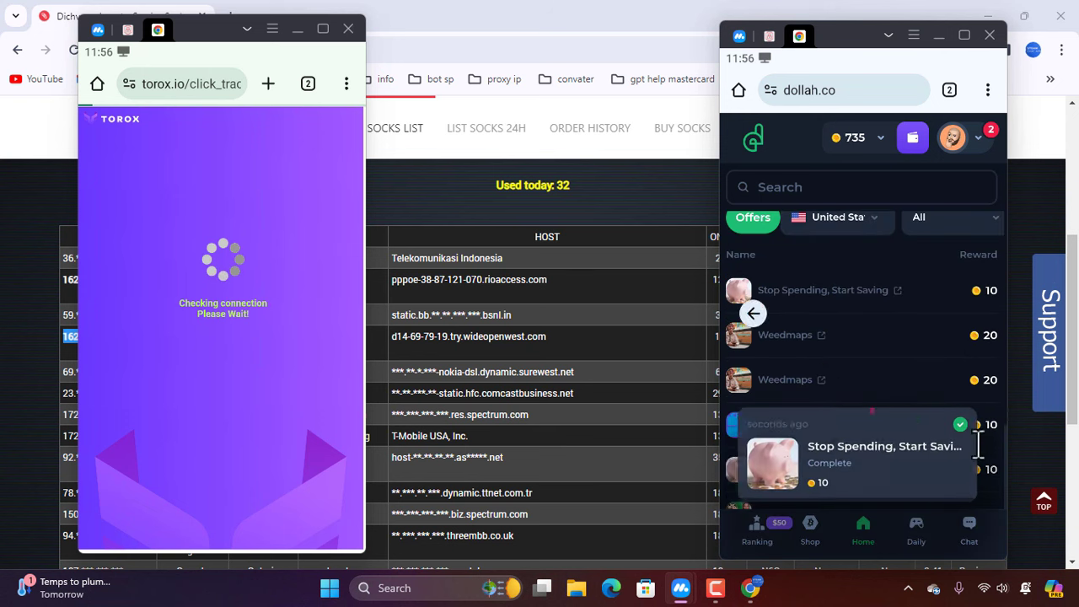
click(819, 433)
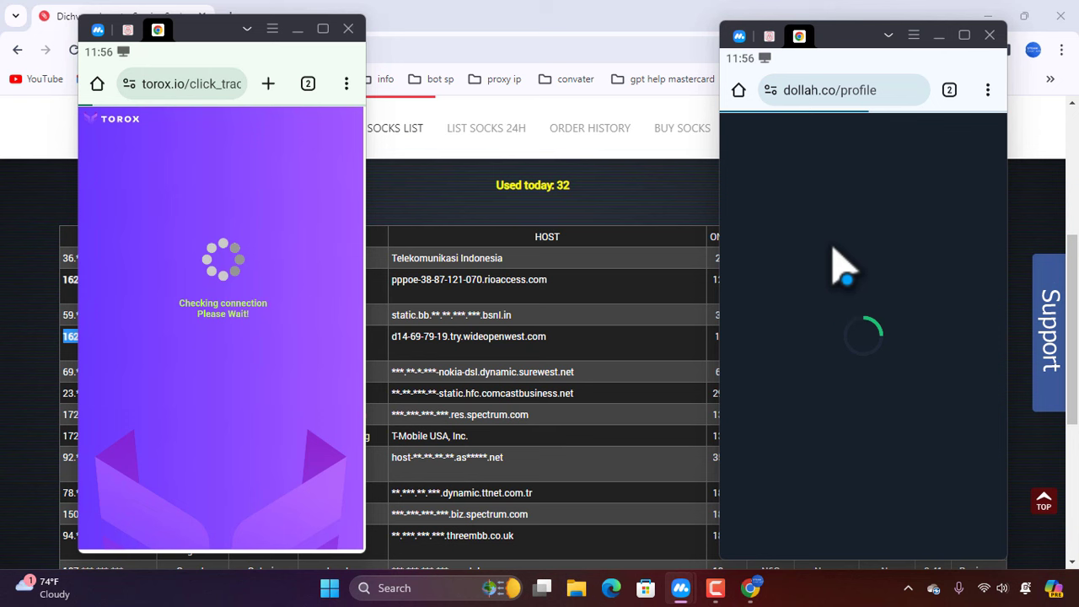
scroll(860, 299, down, 1)
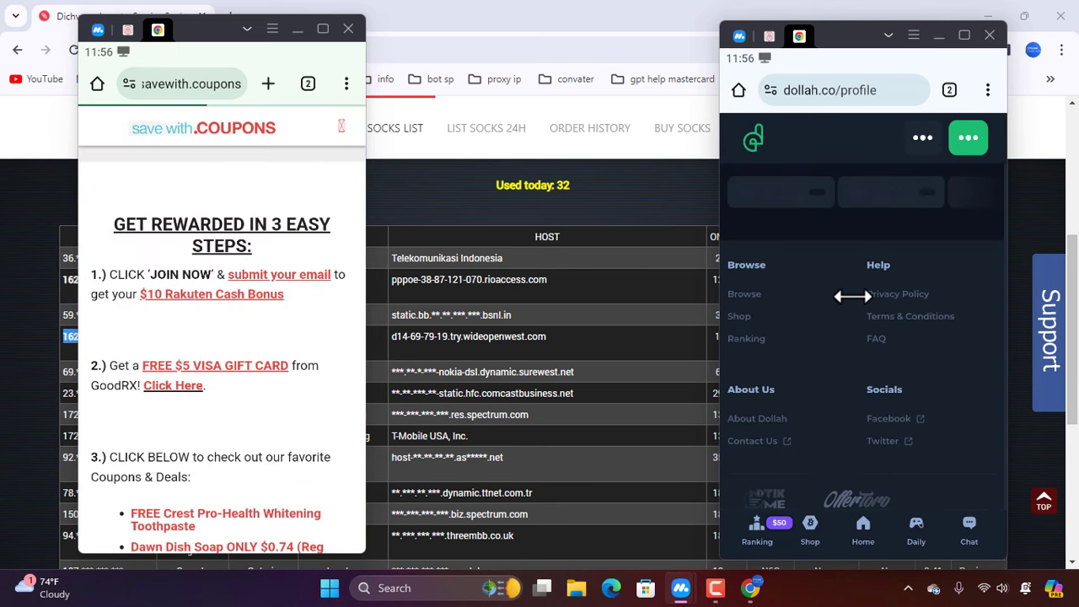
- In the left instance, open the Crest, Dawn, Arm & Hammer, Maybelline and Bausch and Lomb deals
scroll(160, 385, down, 2)
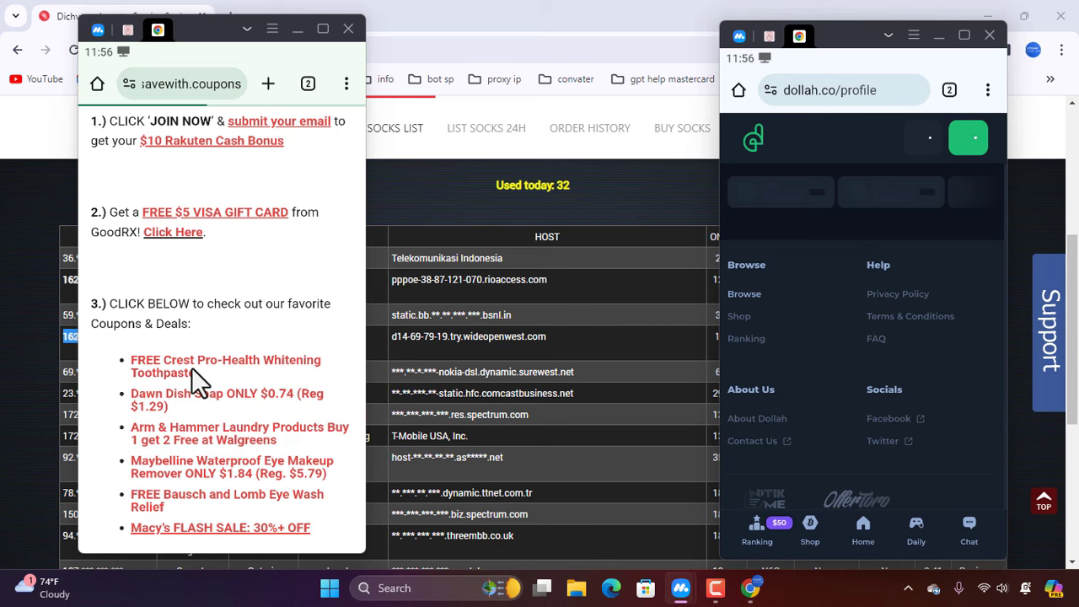
click(192, 374)
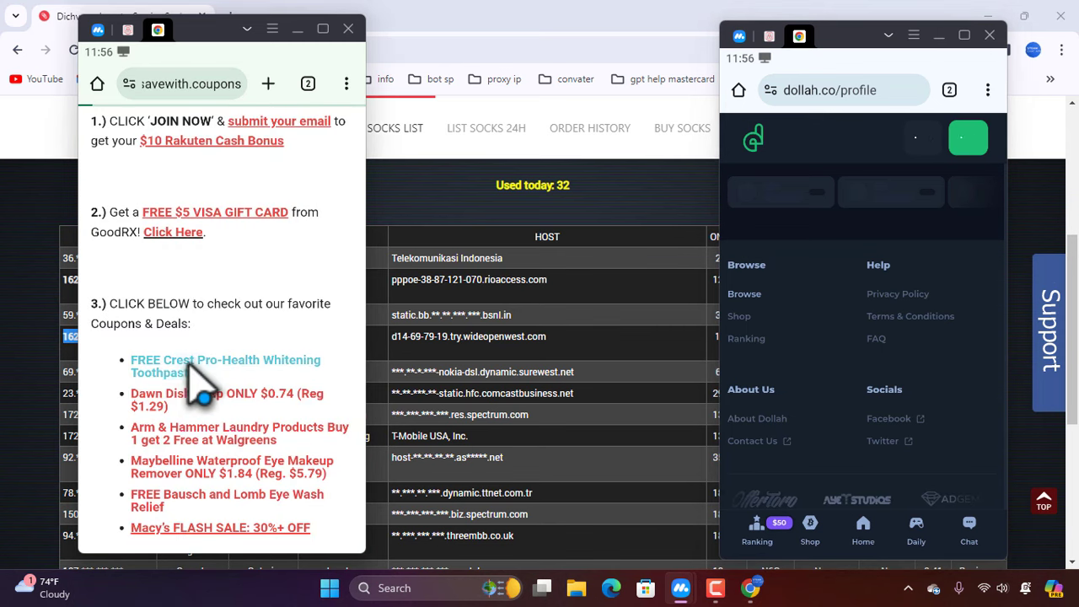
click(172, 405)
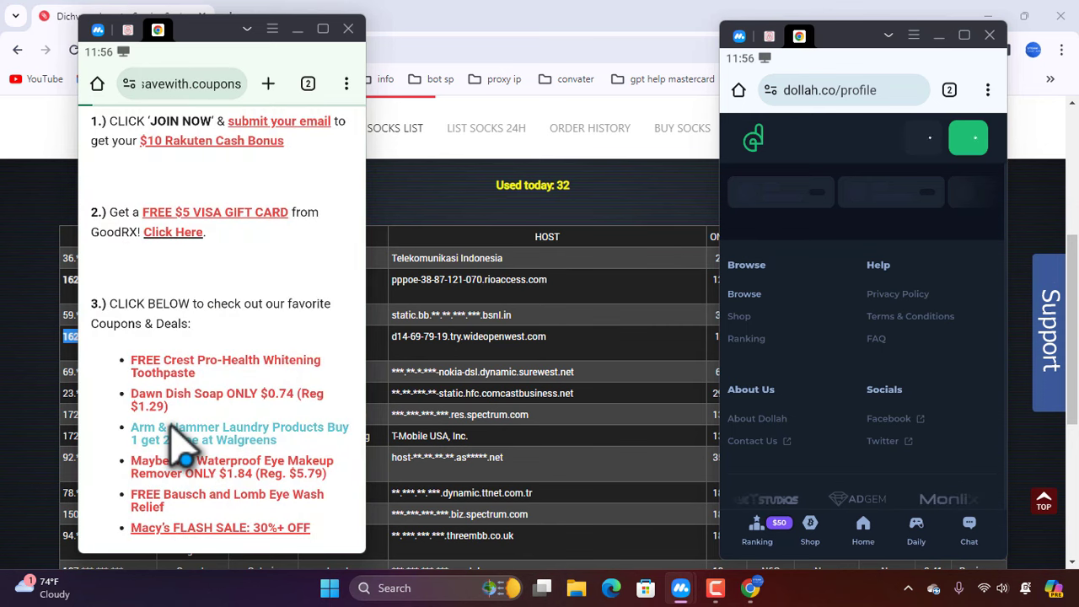
click(192, 442)
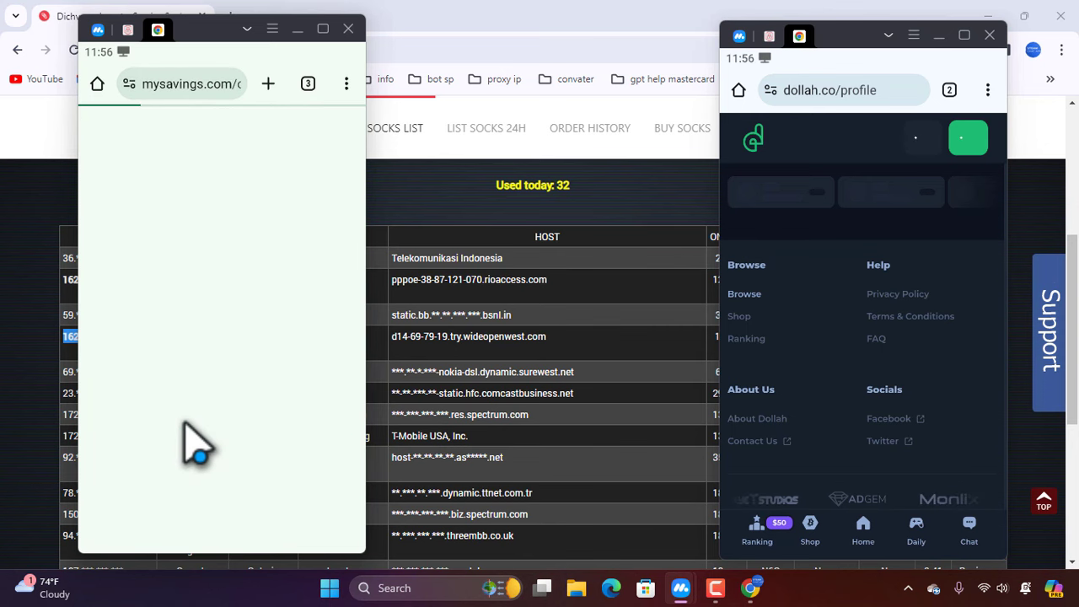
scroll(211, 455, down, 1)
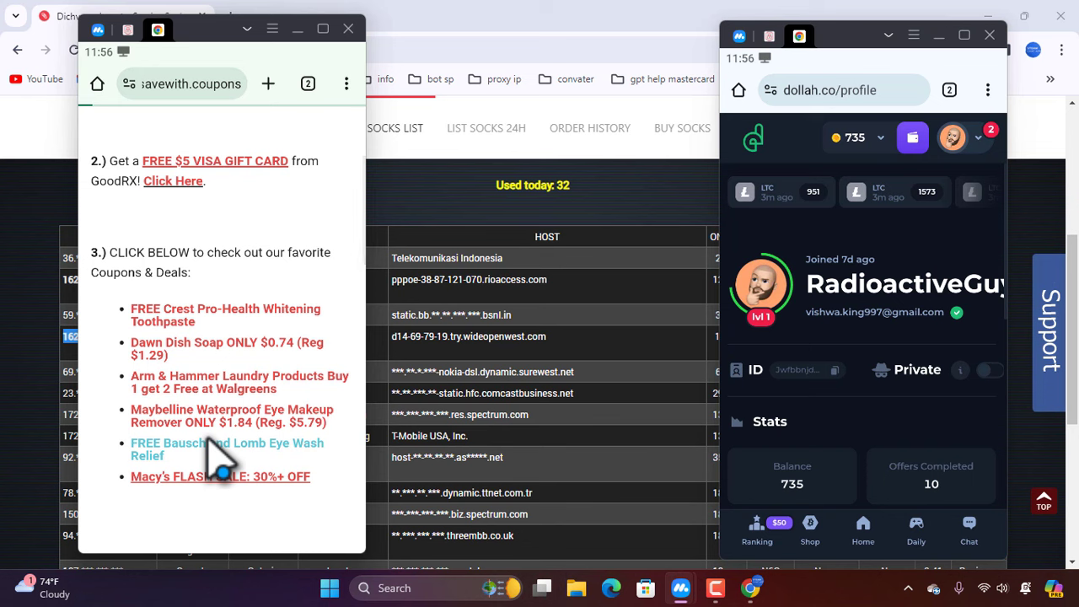
scroll(208, 438, down, 3)
click(176, 311)
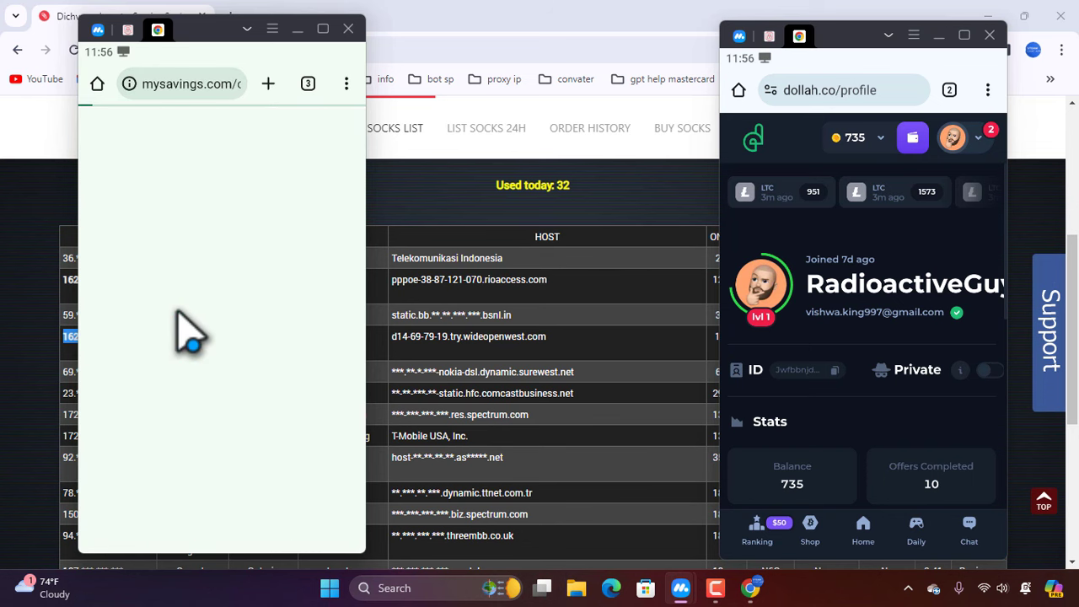
click(178, 345)
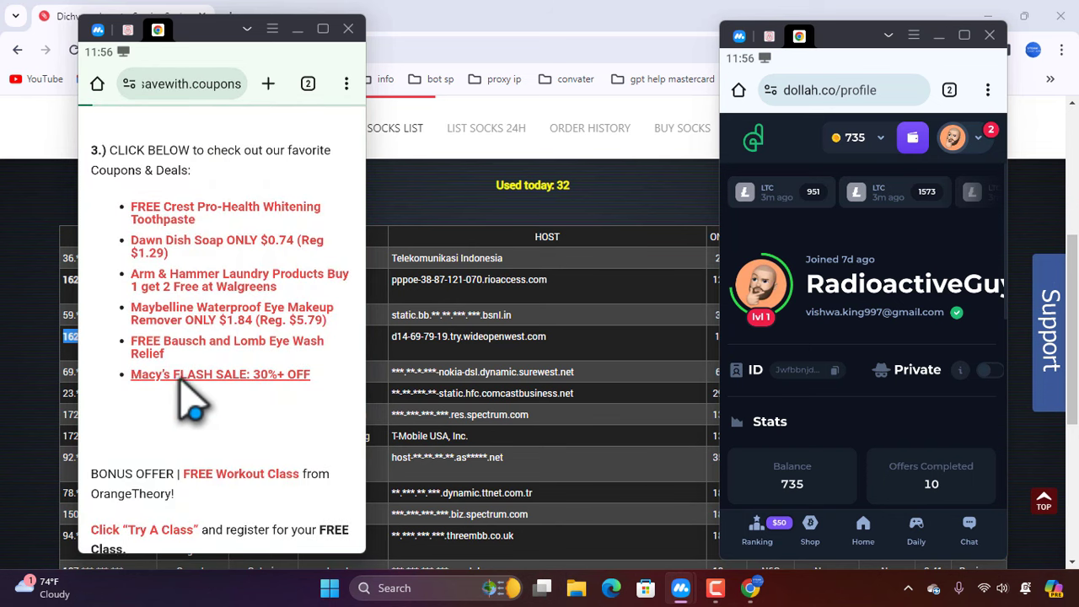
- Open the Macy's FLASH SALE coupon deal in the left instance
click(179, 375)
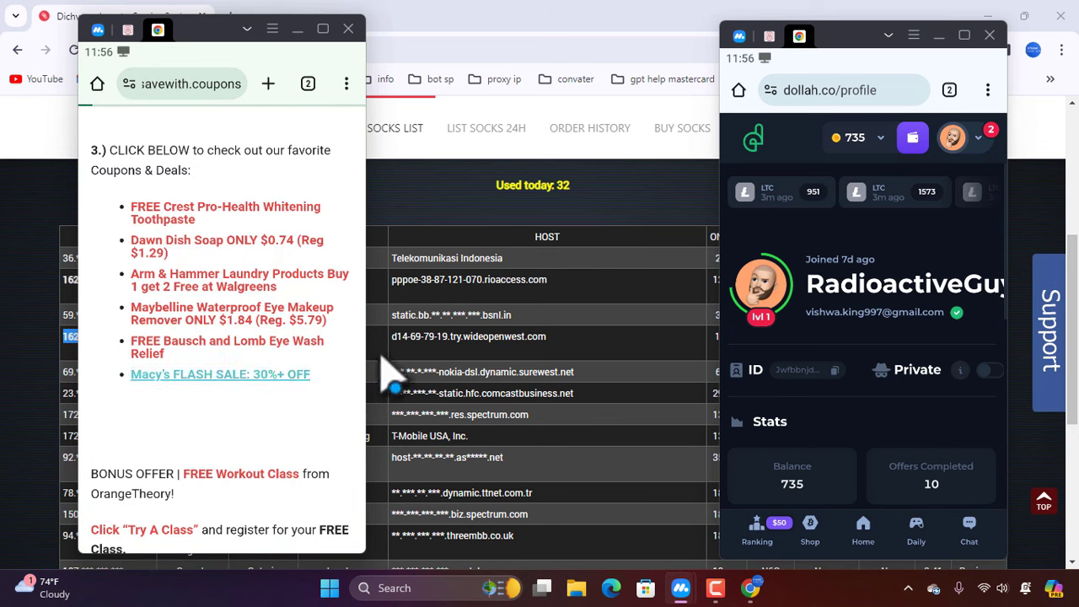
scroll(846, 362, down, 8)
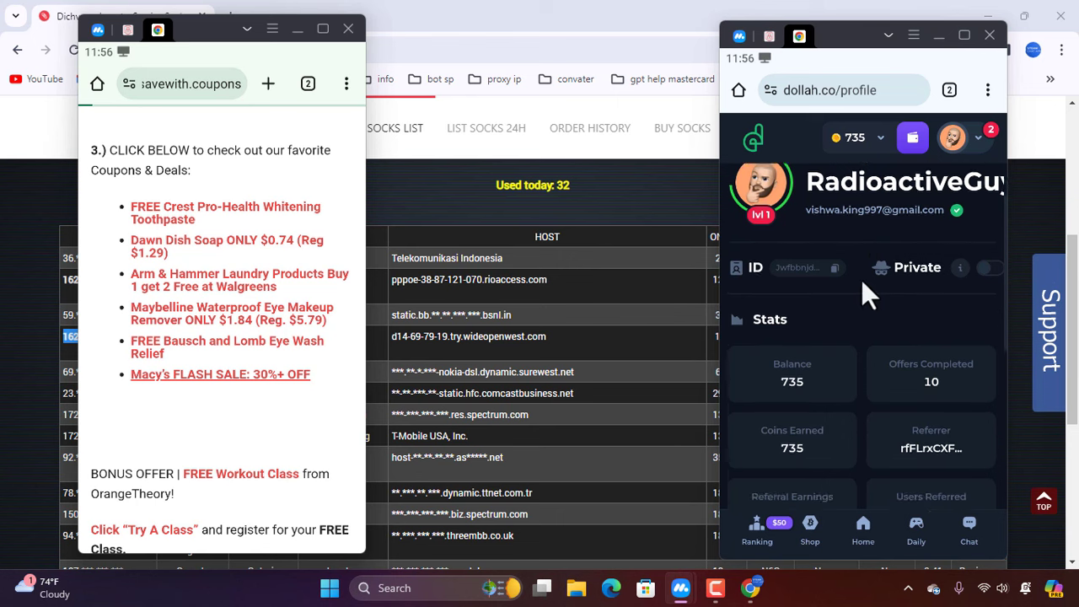
scroll(846, 360, up, 7)
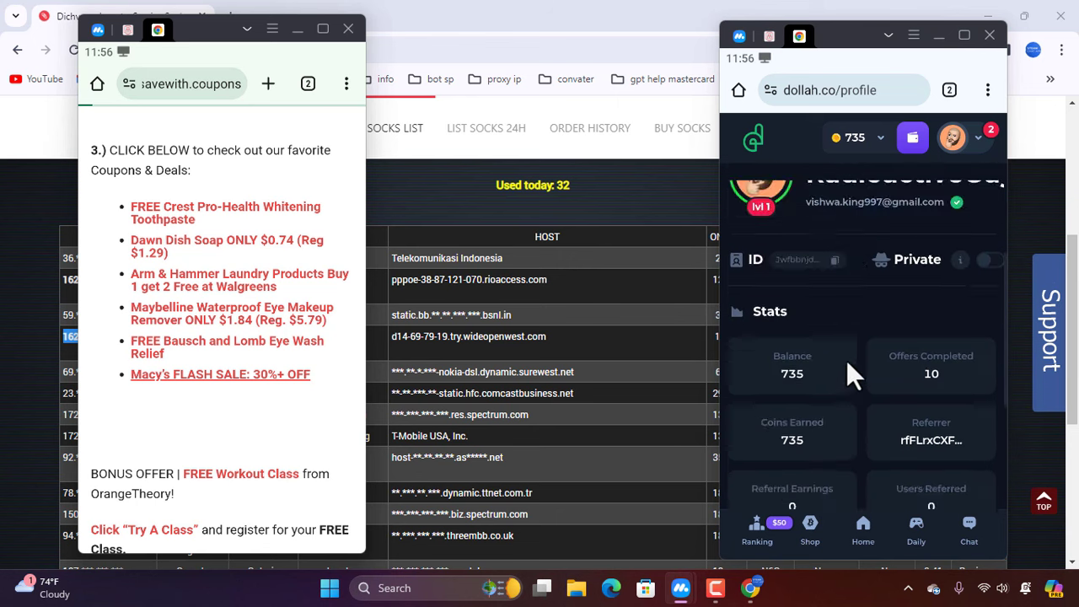
scroll(846, 356, down, 8)
scroll(831, 335, up, 3)
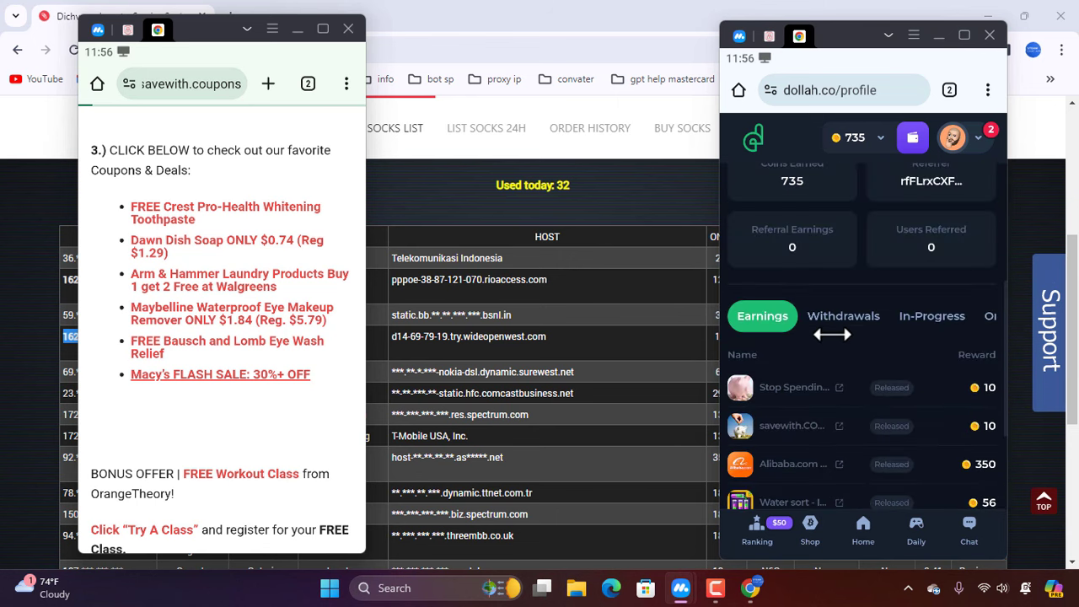
- Show the dollah.co profile's In-Progress offers, including $300 Home, Weedmaps, Atkins and Alibaba
click(929, 315)
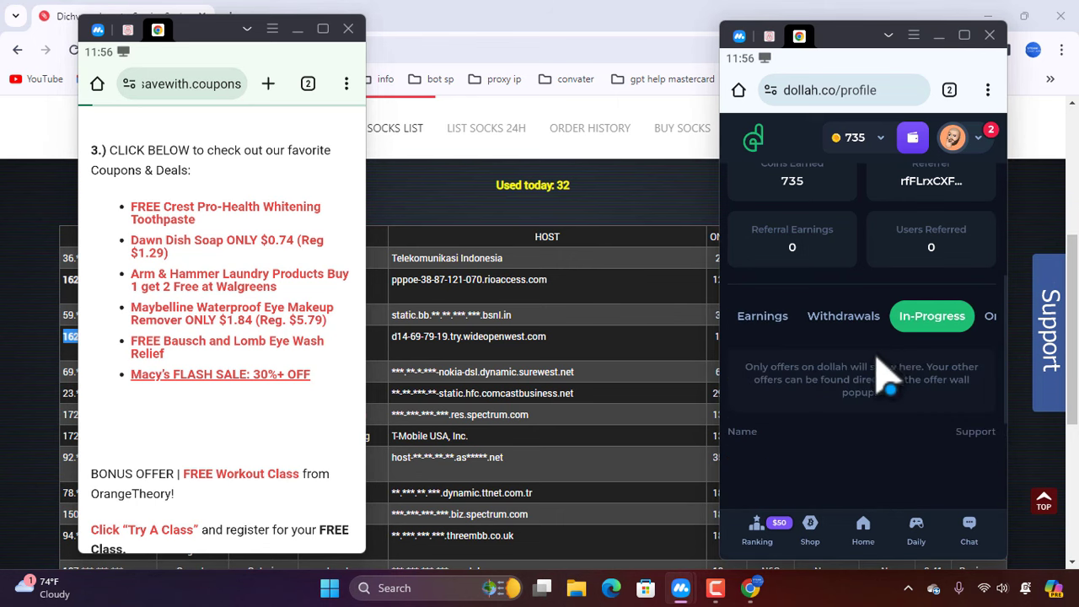
scroll(863, 387, down, 2)
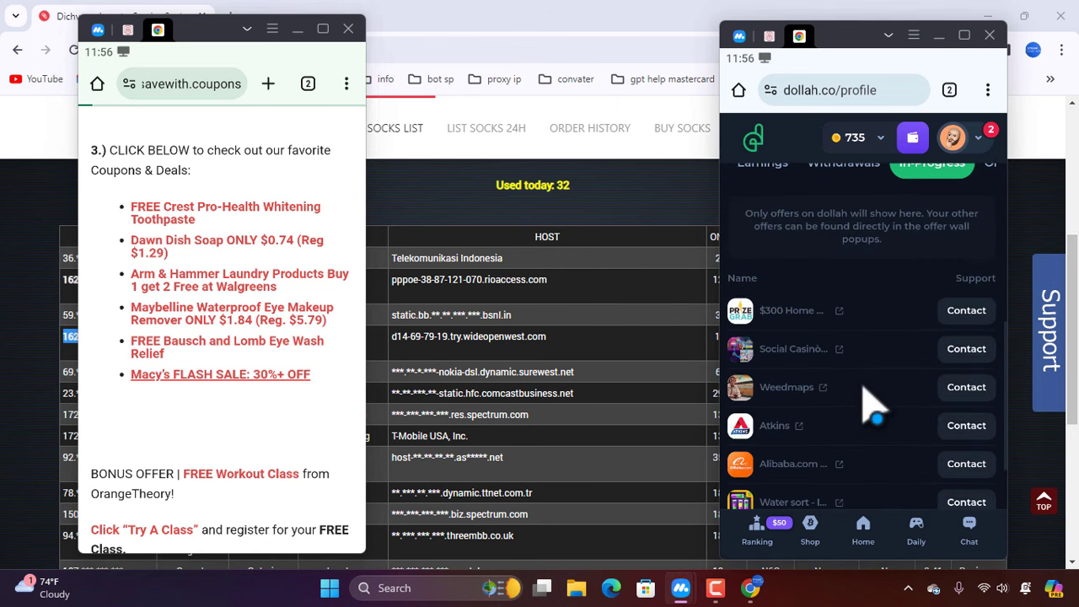
scroll(870, 407, down, 5)
scroll(871, 407, up, 3)
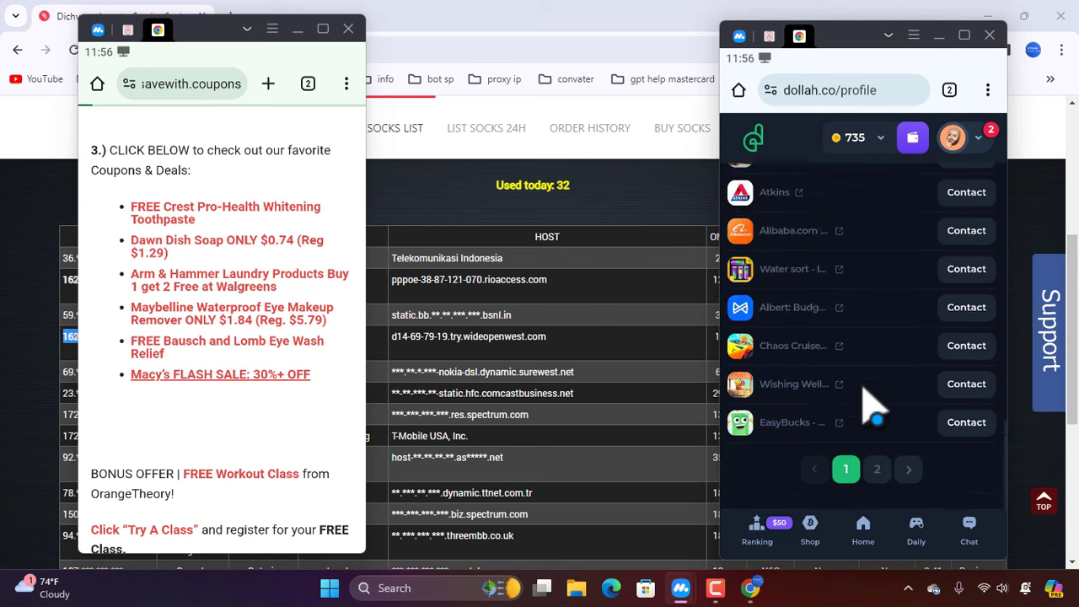
scroll(872, 409, up, 3)
scroll(865, 407, down, 1)
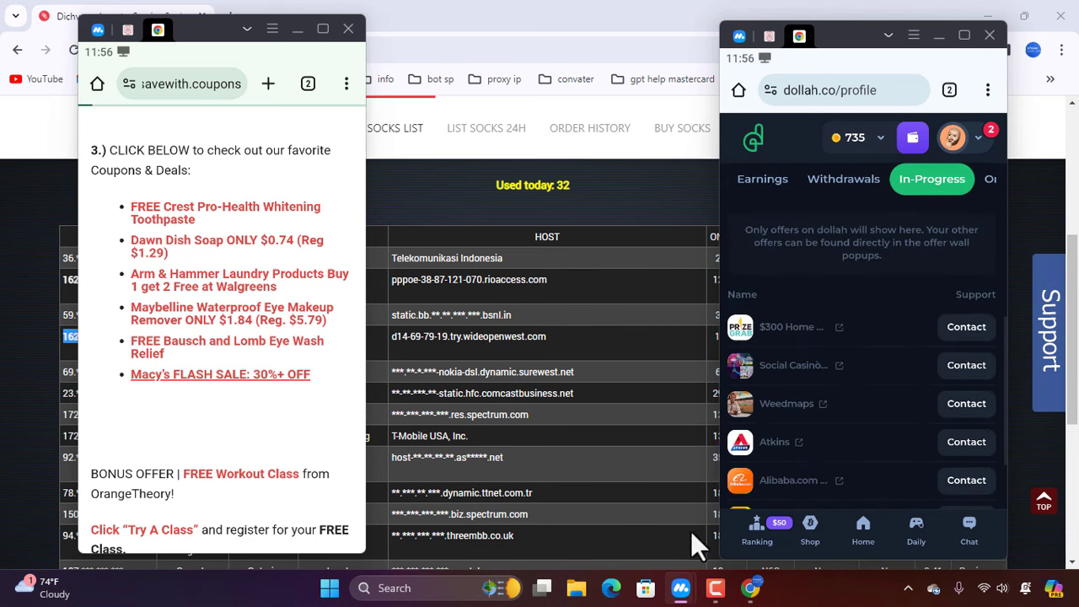
- Return to the dollah.co home page and advance the featured banner by two offers
click(873, 522)
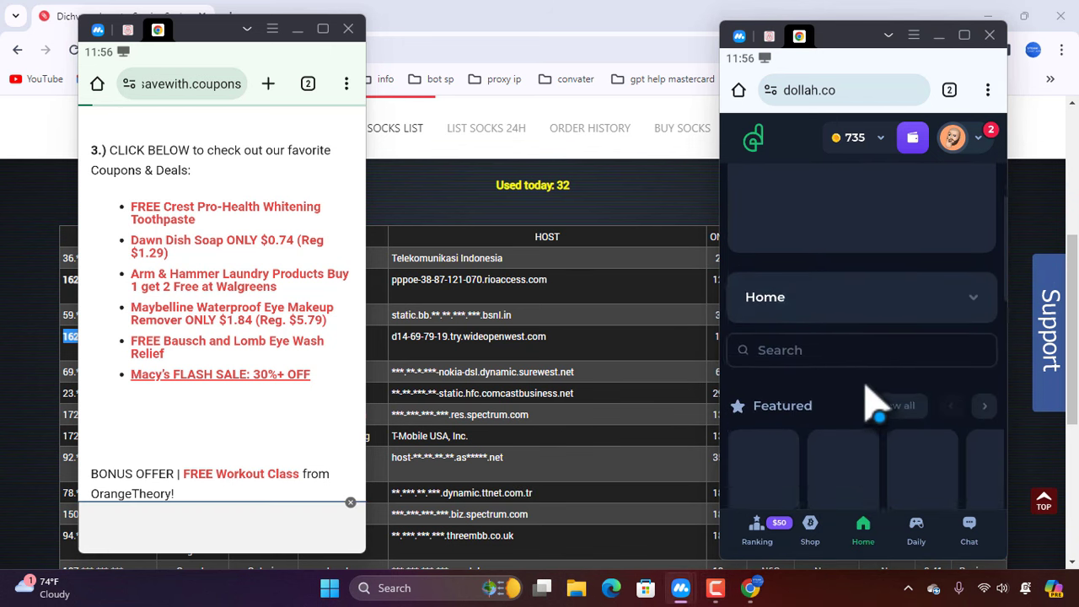
scroll(868, 401, down, 5)
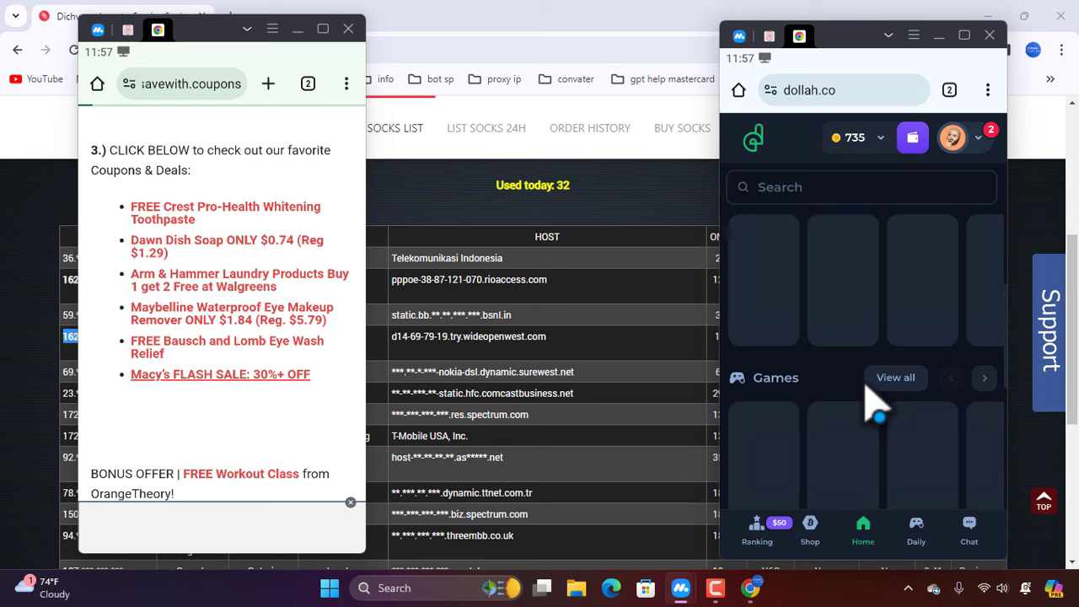
scroll(876, 408, up, 8)
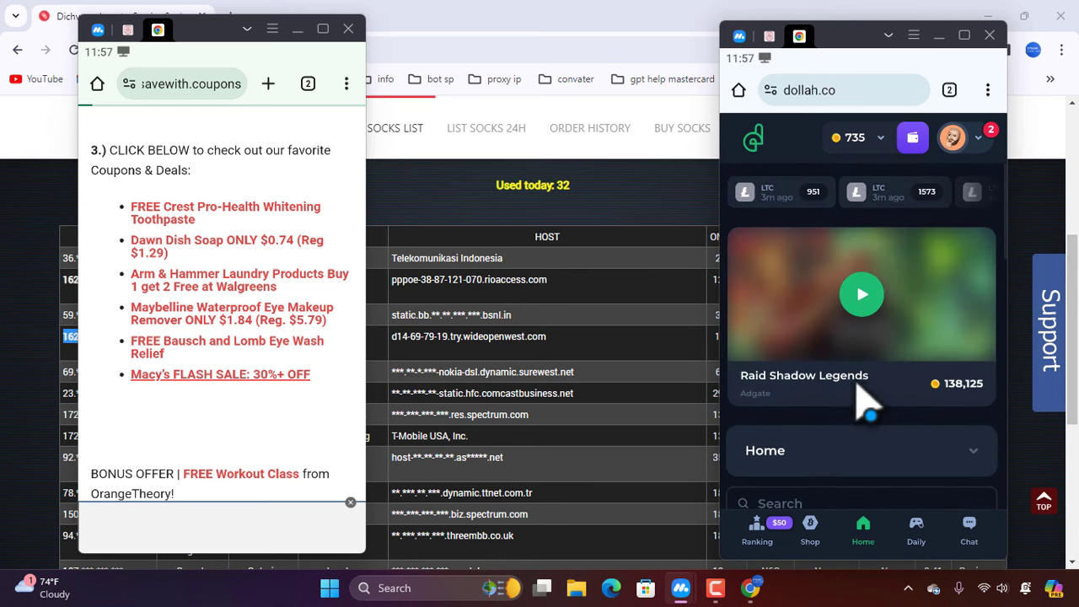
drag(905, 337, 682, 368)
drag(891, 362, 725, 400)
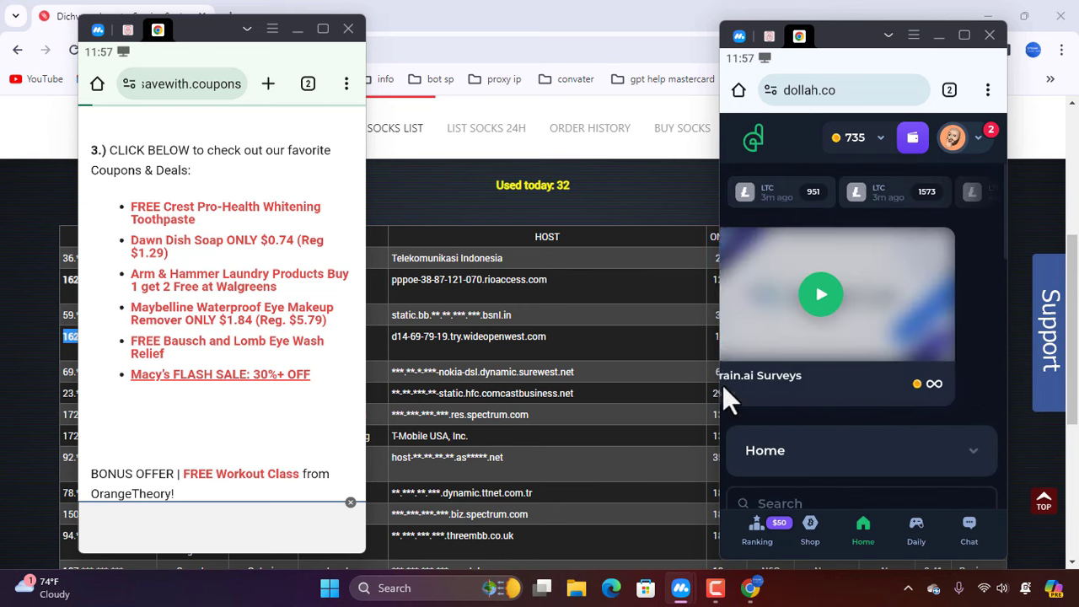
- Scroll to the offerwalls and Offers list, then reopen the Bausch and Lomb deal on the left
scroll(879, 457, down, 3)
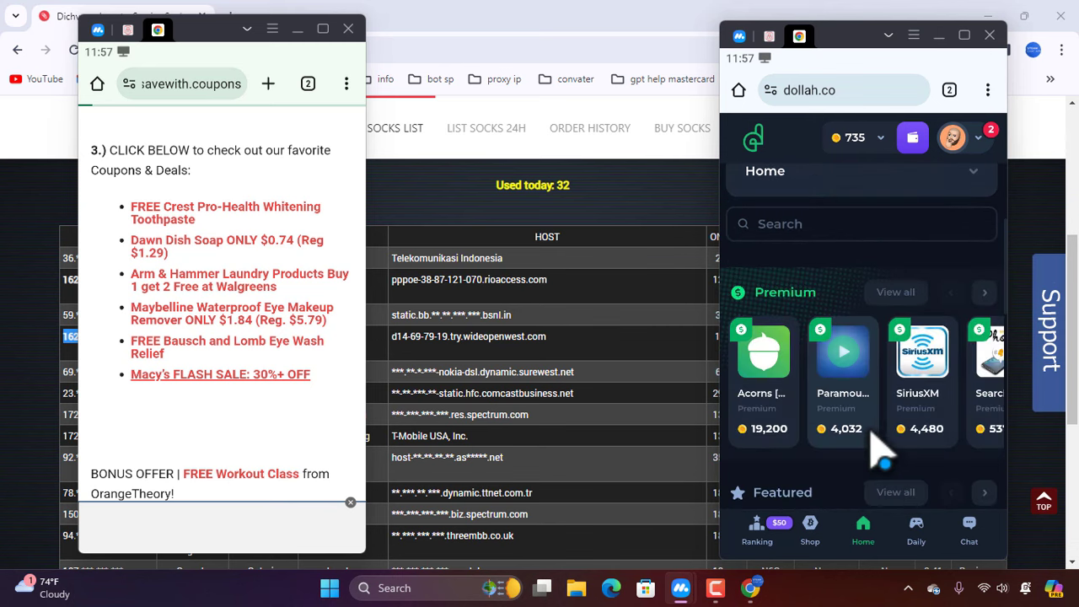
scroll(879, 458, down, 8)
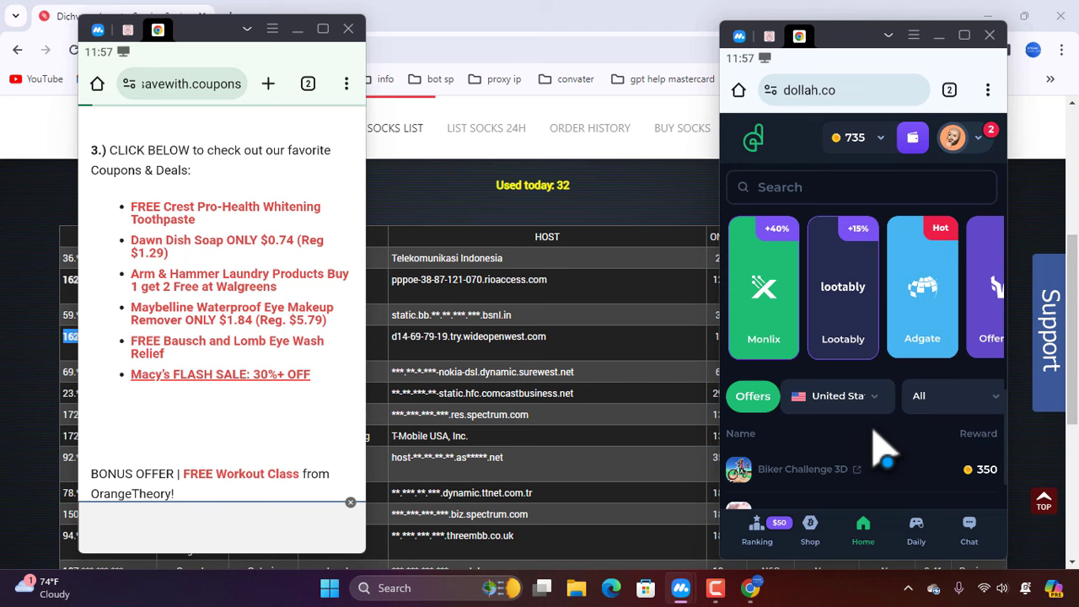
click(252, 344)
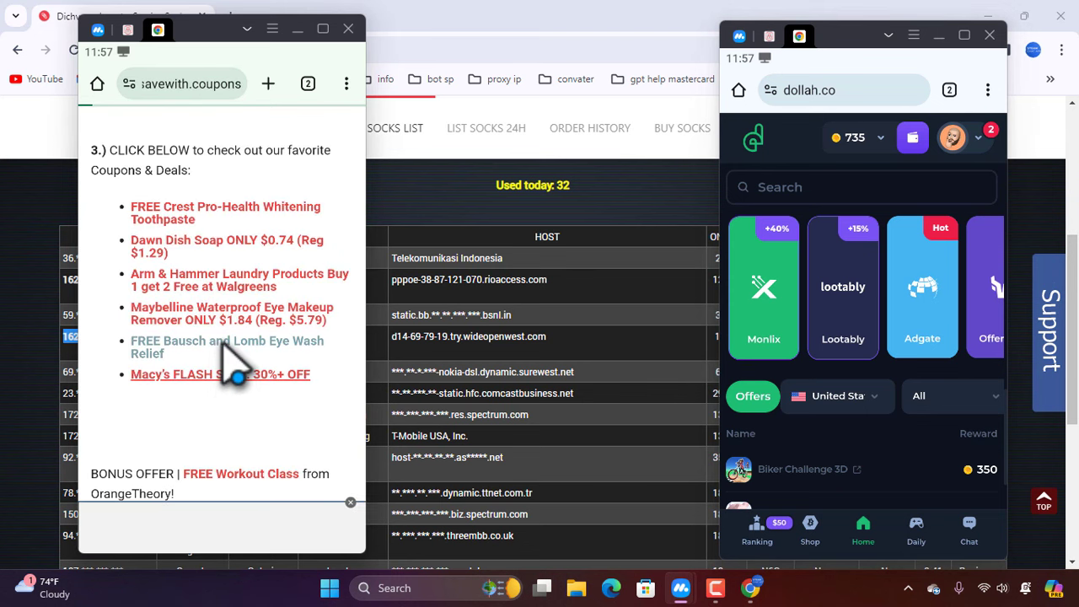
- Revisit the Macy's, Arm & Hammer and Crest coupon deals, then minimize the phone window
click(224, 375)
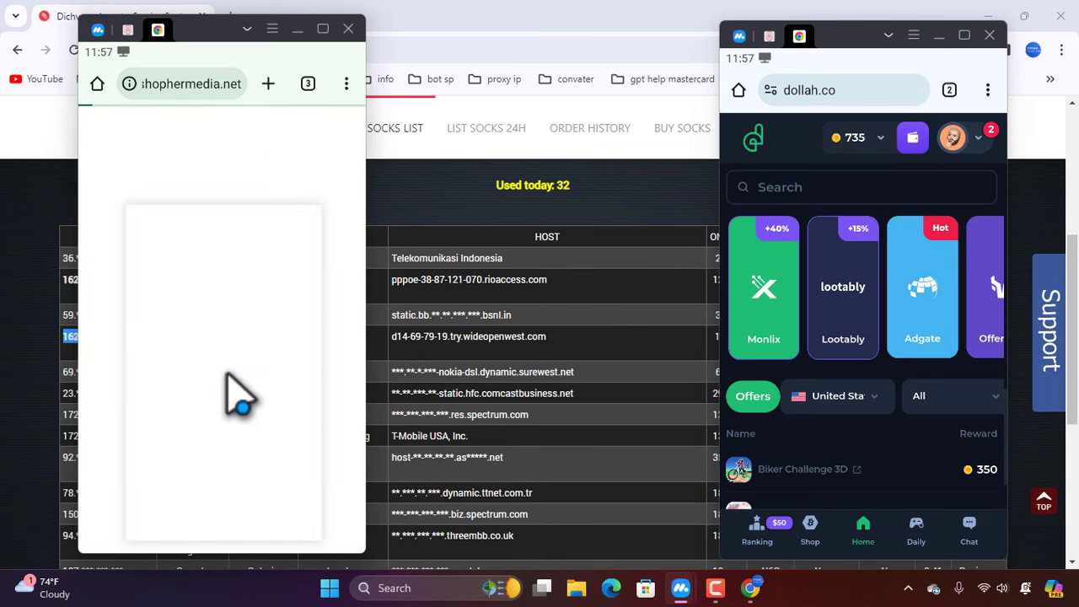
click(244, 308)
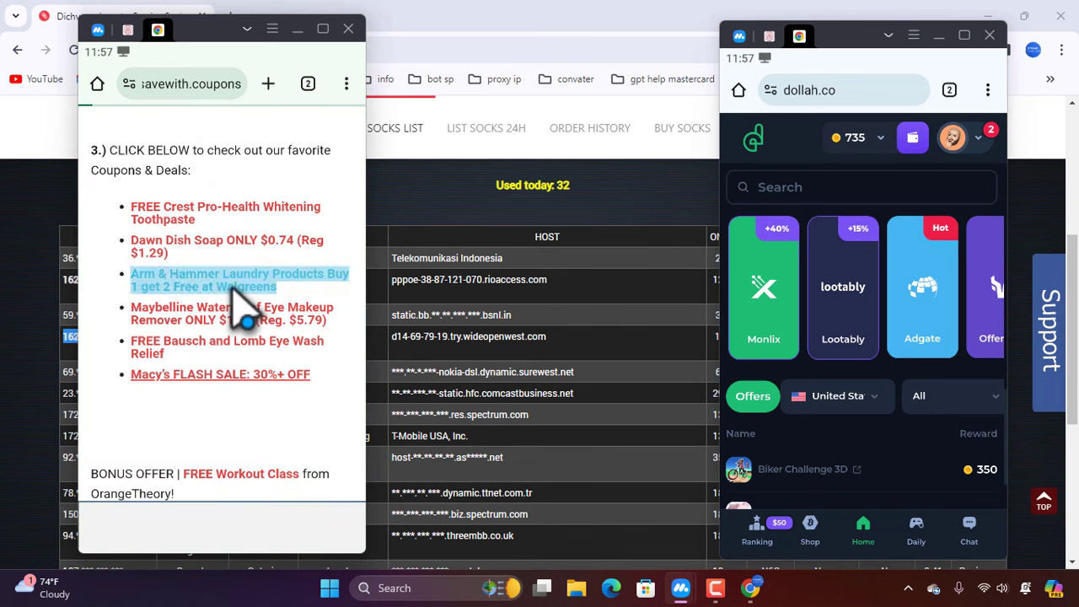
click(235, 253)
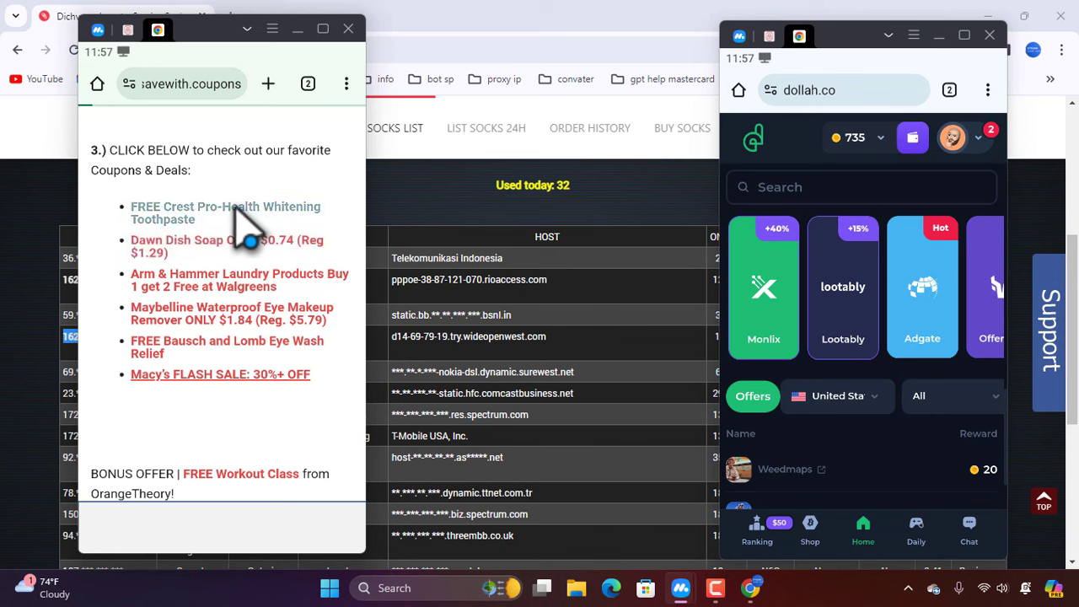
click(234, 211)
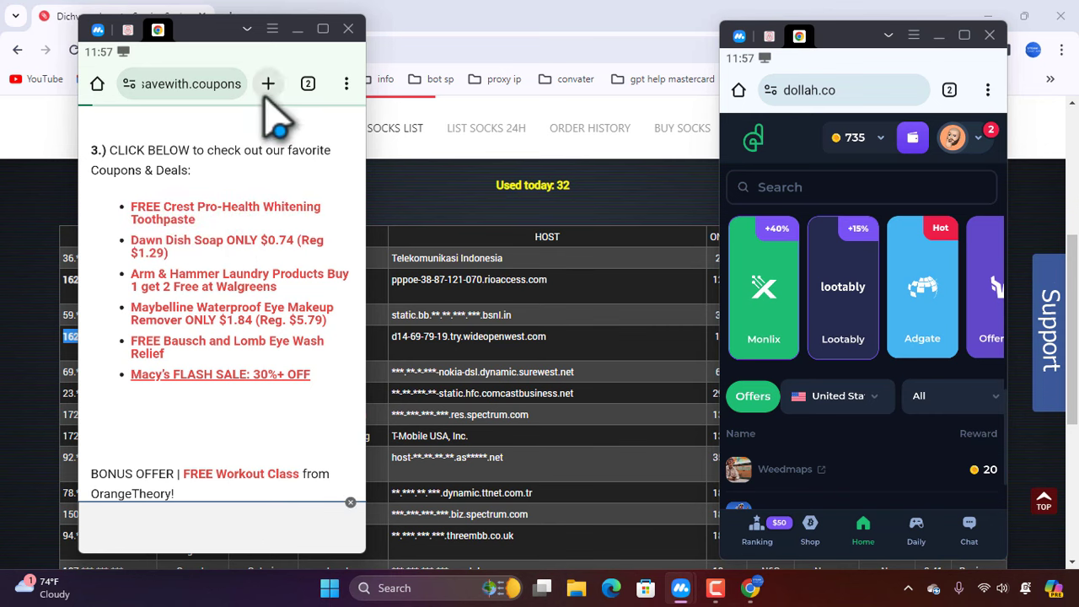
click(297, 31)
click(230, 16)
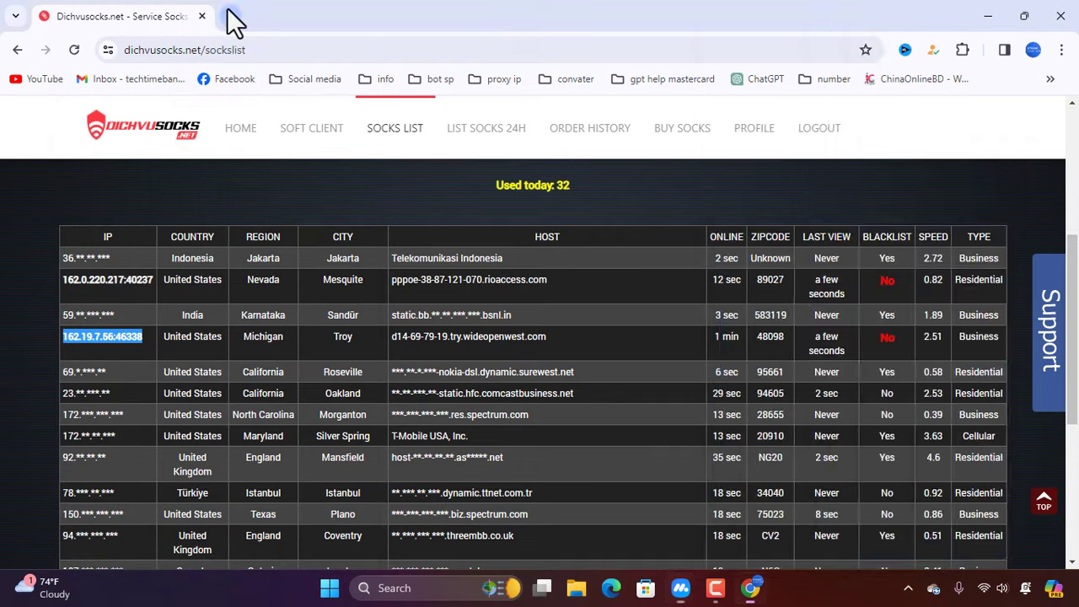
- Load YouTube and go to YouTube Studio from the account menu
click(42, 77)
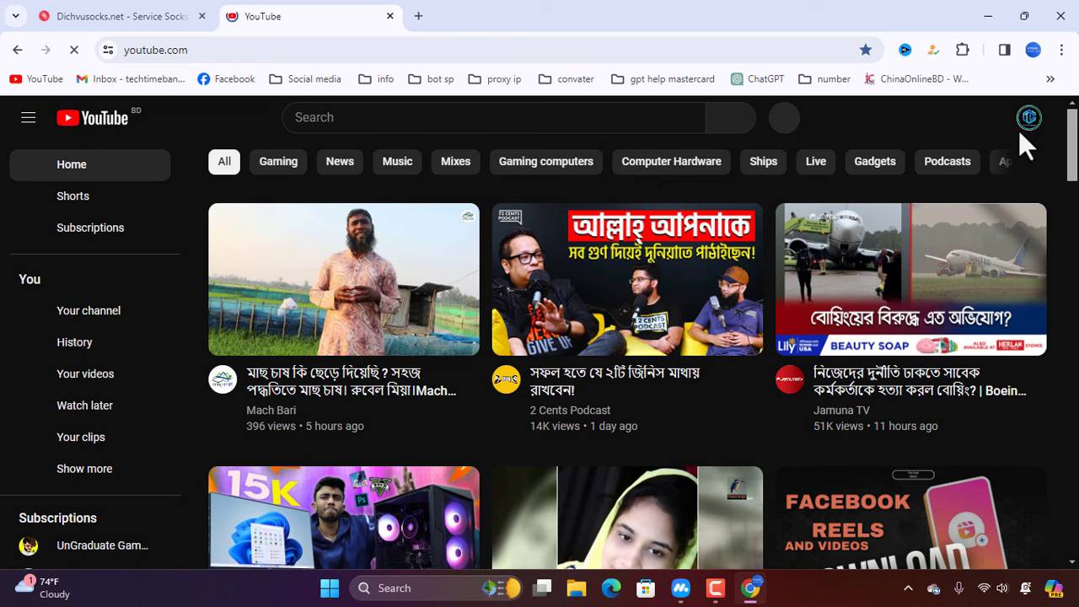
click(1018, 131)
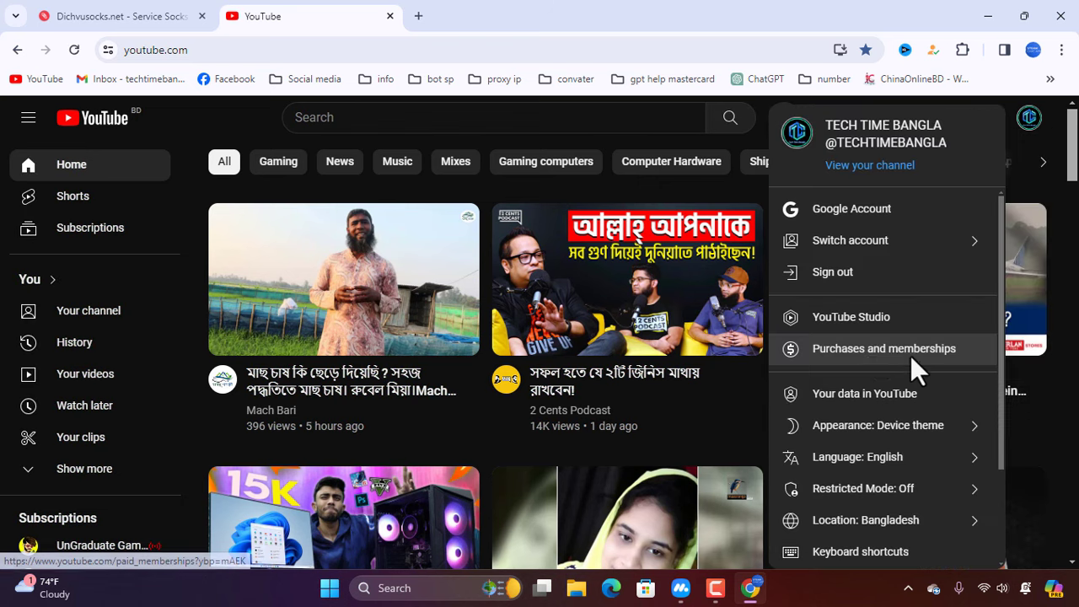
click(863, 321)
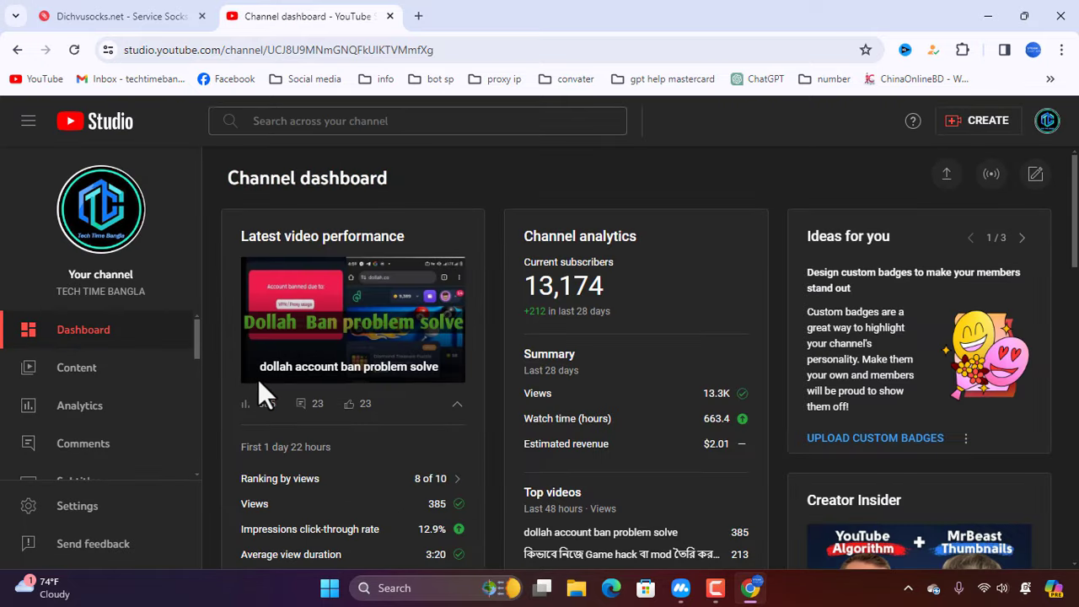
- Select the latest video's caption text on the dashboard, then close Chrome
drag(260, 371, 409, 374)
double_click(384, 368)
triple_click(383, 371)
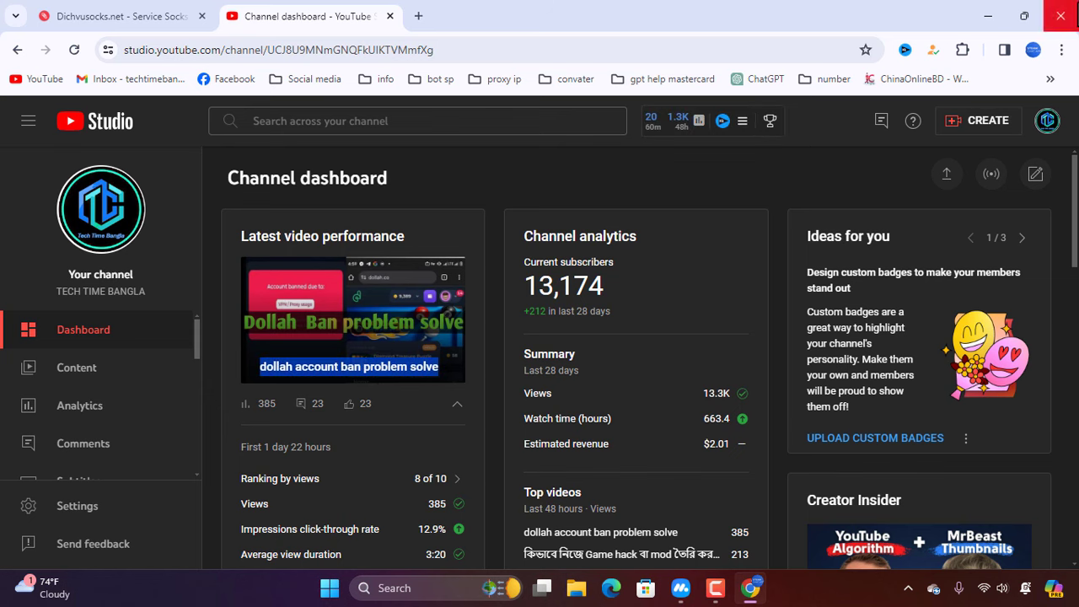
click(1060, 15)
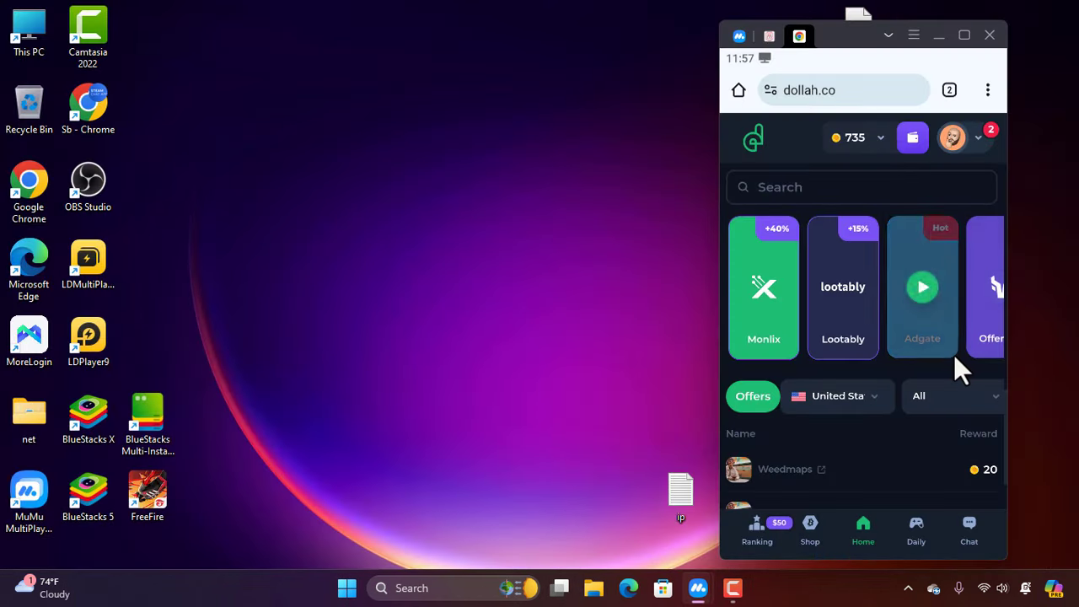
- Leave the phone browser and launch the Play Store from the system apps folder
scroll(955, 356, down, 5)
scroll(953, 354, up, 3)
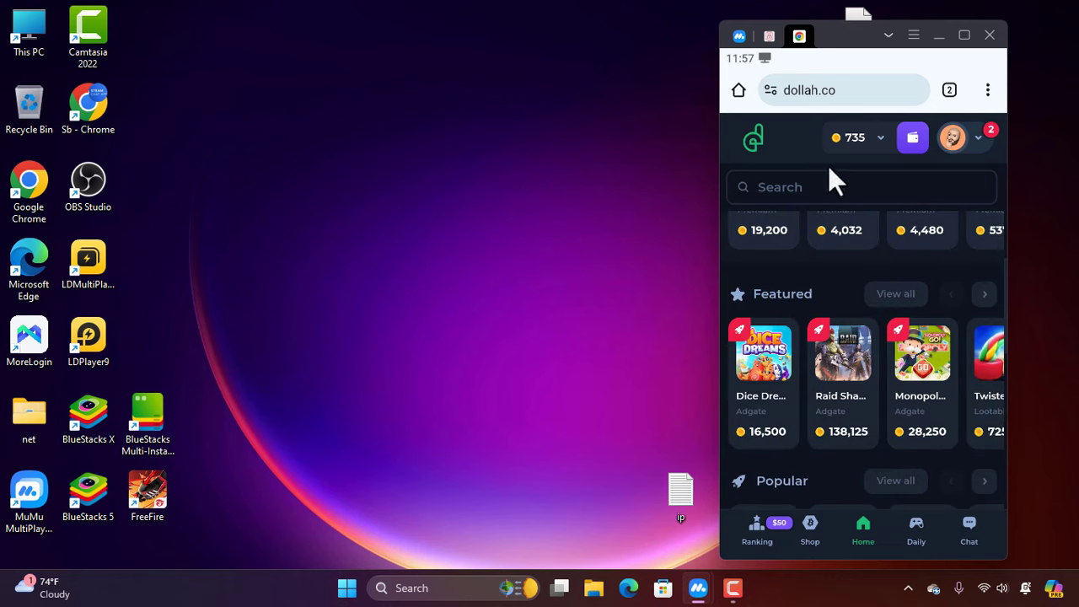
scroll(830, 206, up, 2)
key(Escape)
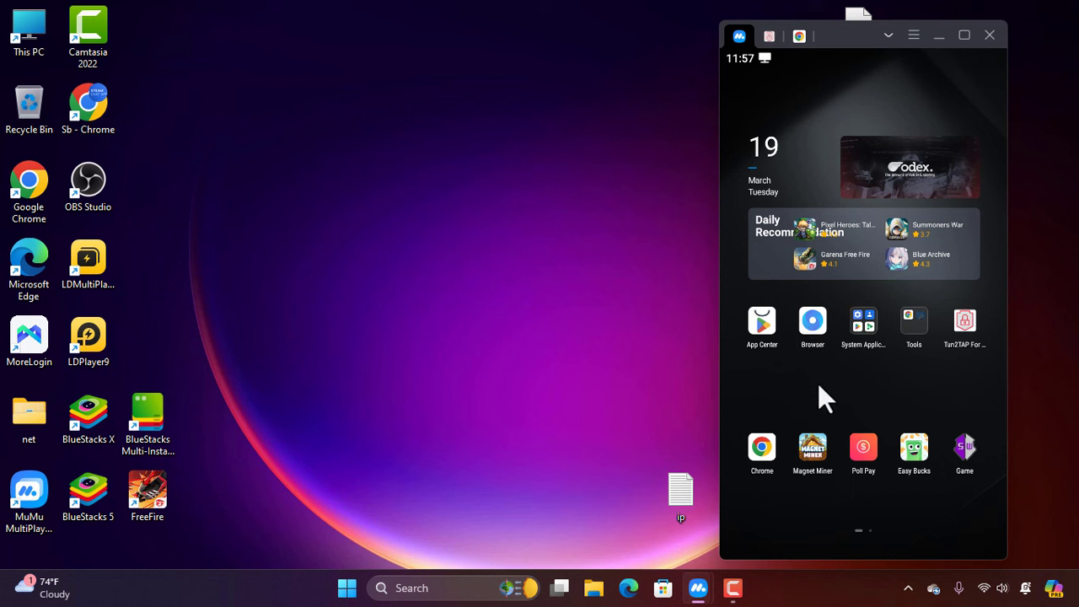
click(872, 322)
click(912, 305)
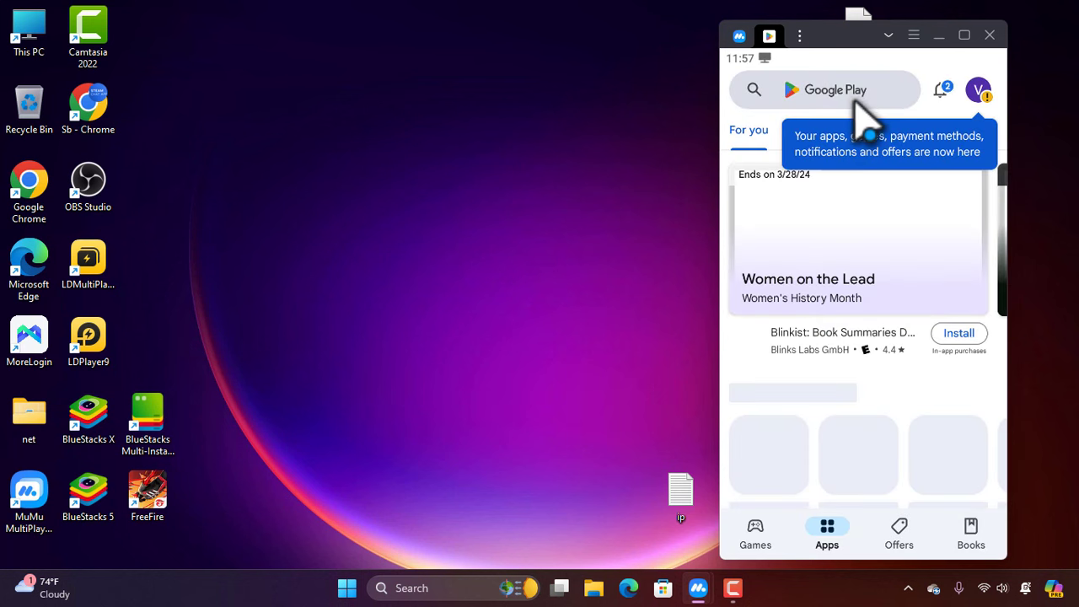
- Search 'tust' and install Trust: Crypto & Bitcoin Wallet
click(855, 100)
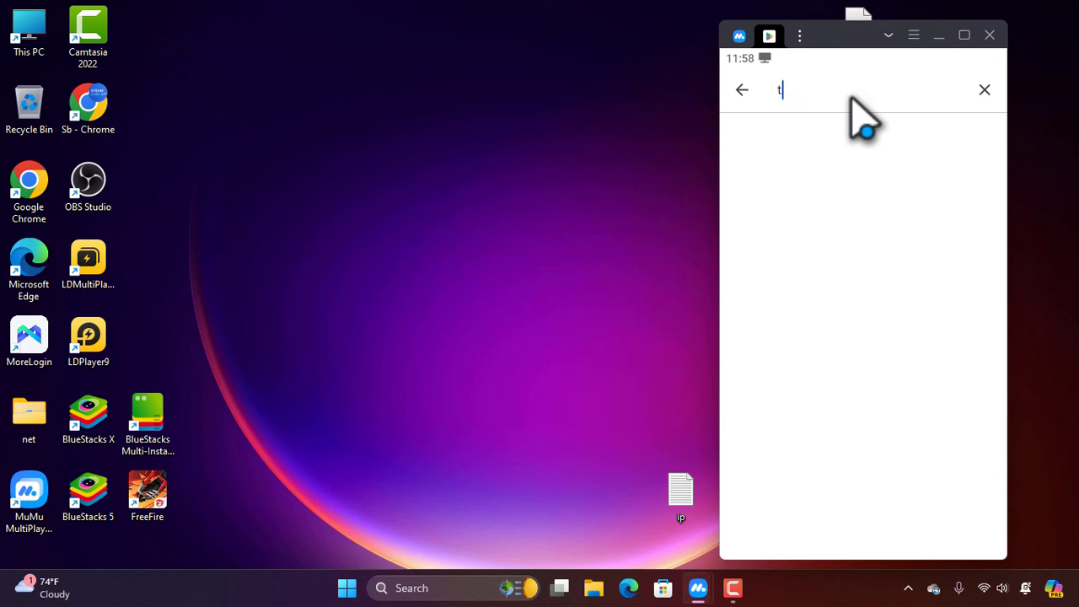
text(tust)
click(826, 141)
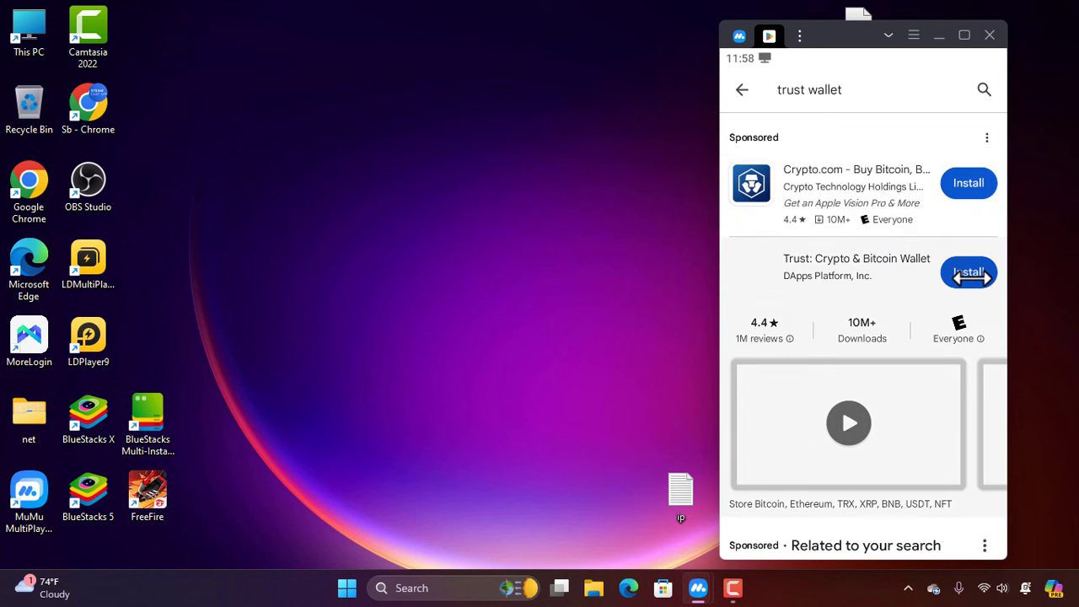
click(969, 274)
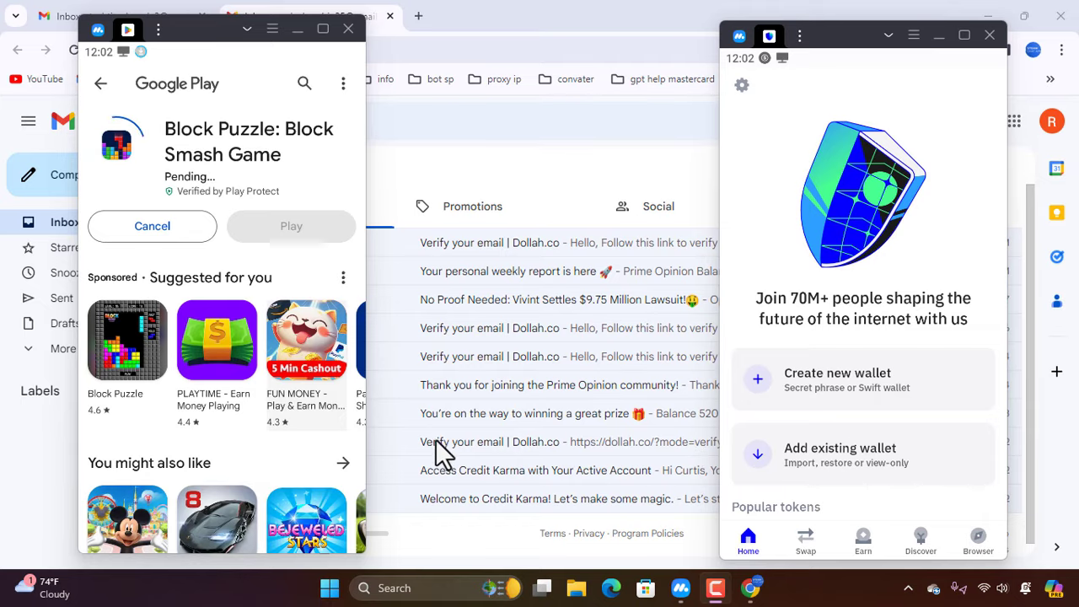
- Start a new Trust Wallet and skip backing up the secret phrase
scroll(870, 399, down, 3)
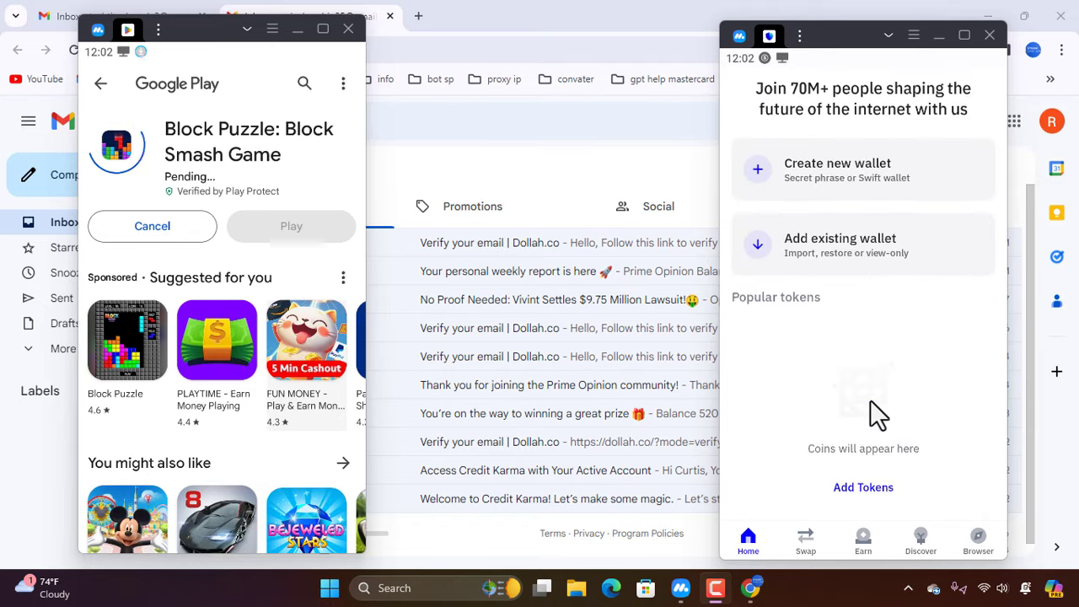
scroll(870, 399, up, 3)
click(885, 389)
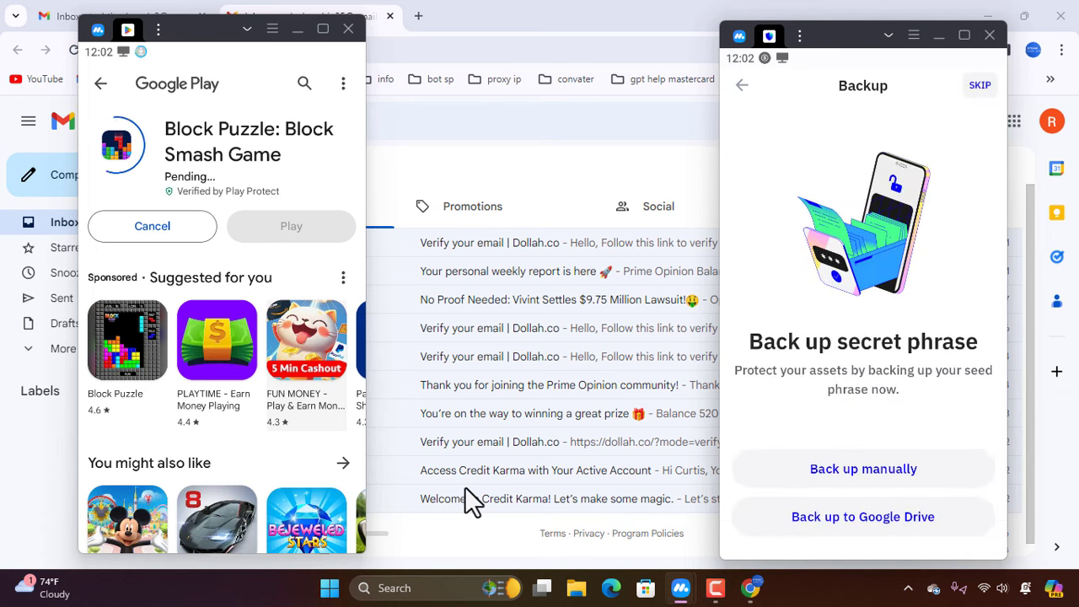
click(889, 465)
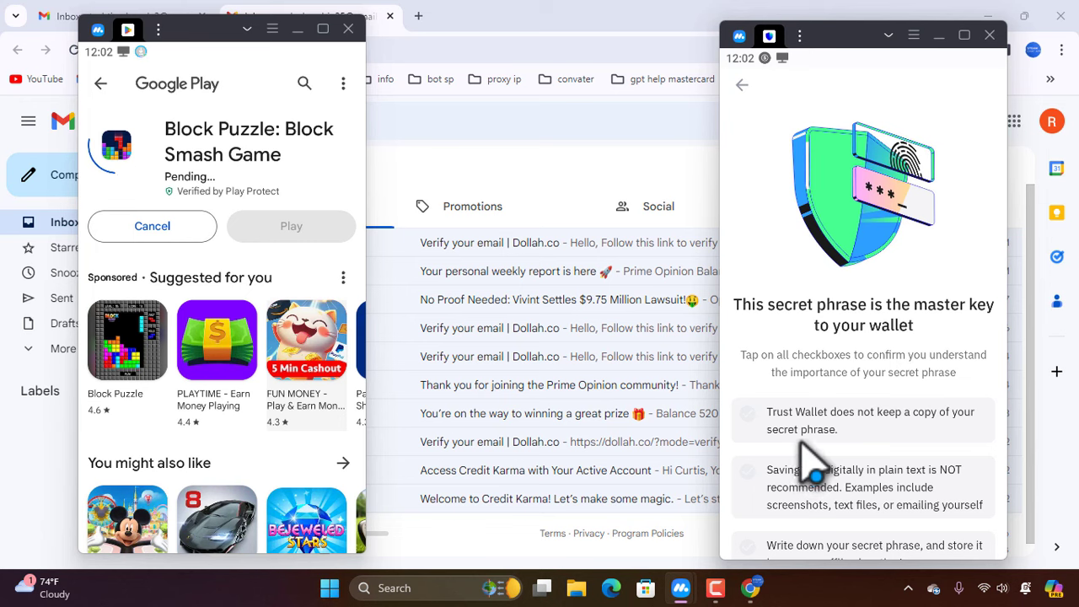
scroll(862, 444, down, 2)
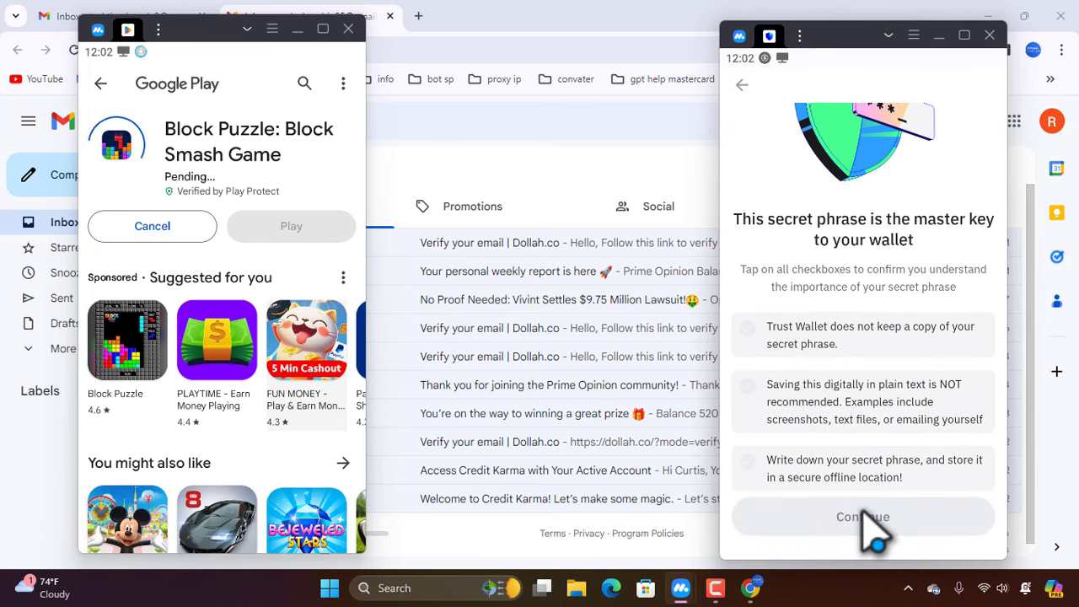
click(753, 87)
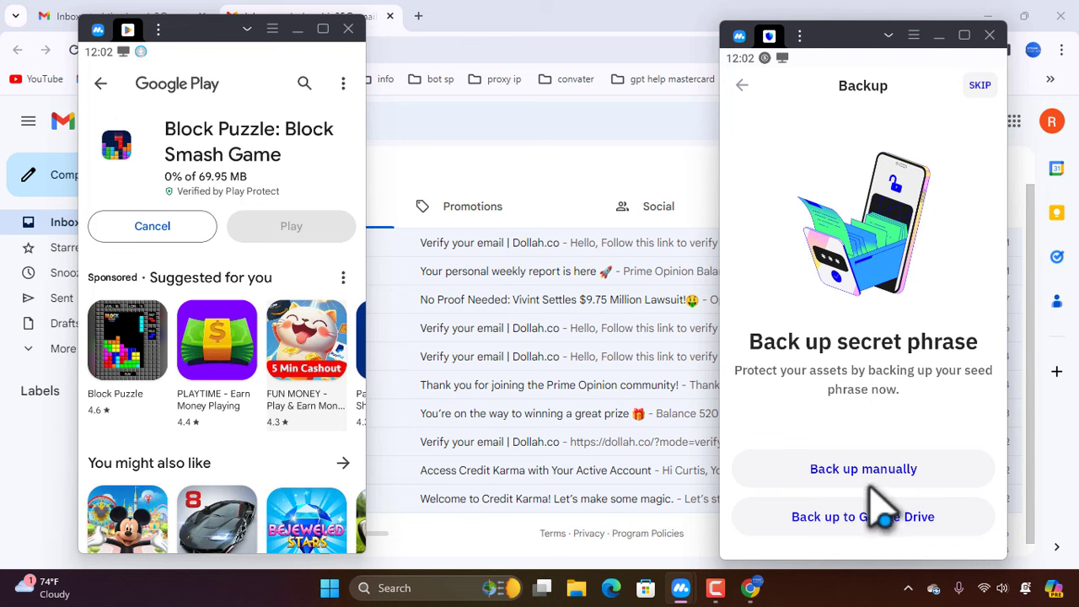
click(979, 85)
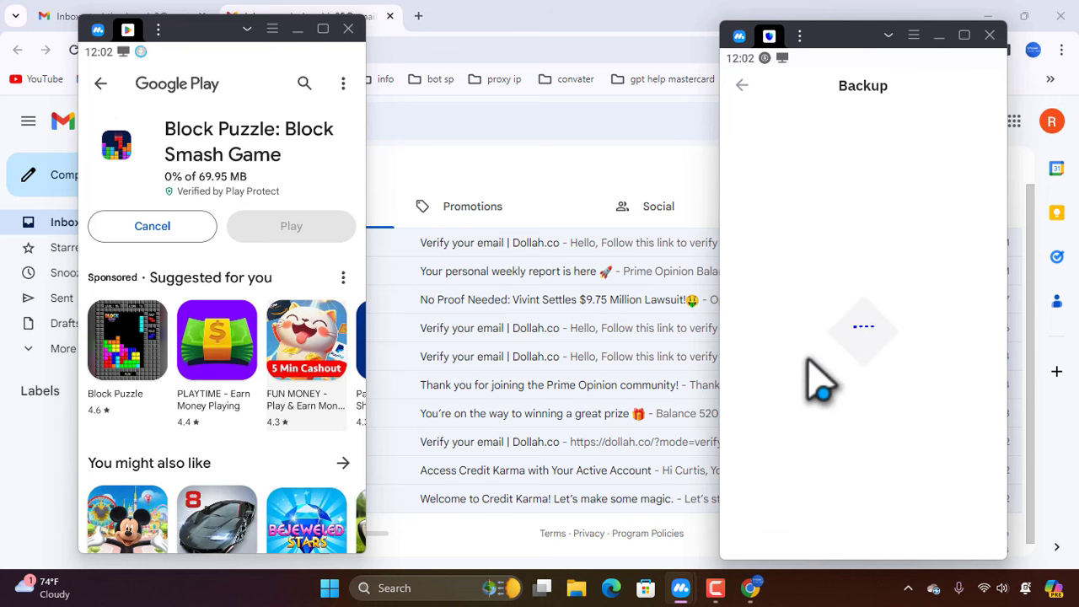
- Enter a new six-digit wallet passcode
click(959, 331)
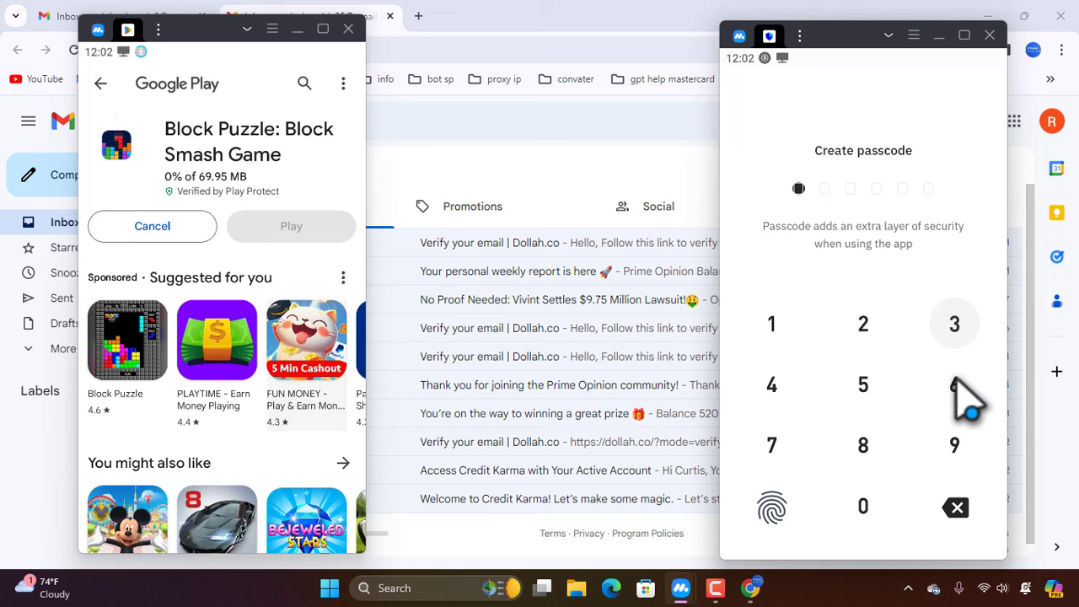
click(956, 388)
click(868, 504)
click(955, 331)
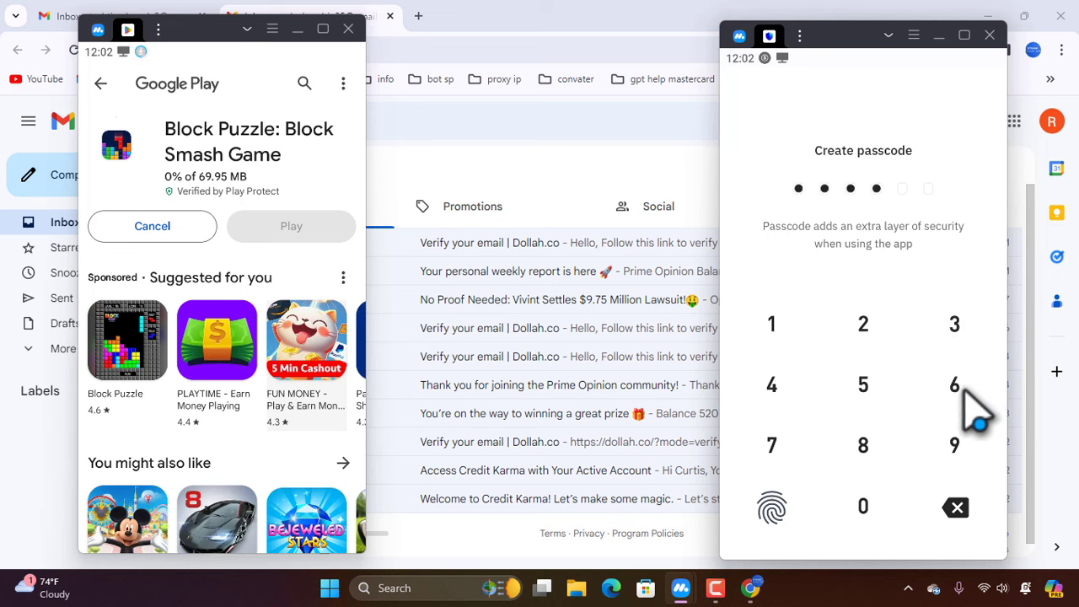
click(956, 387)
click(868, 505)
- Confirm the passcode and dismiss the Welcome aboard message
click(978, 337)
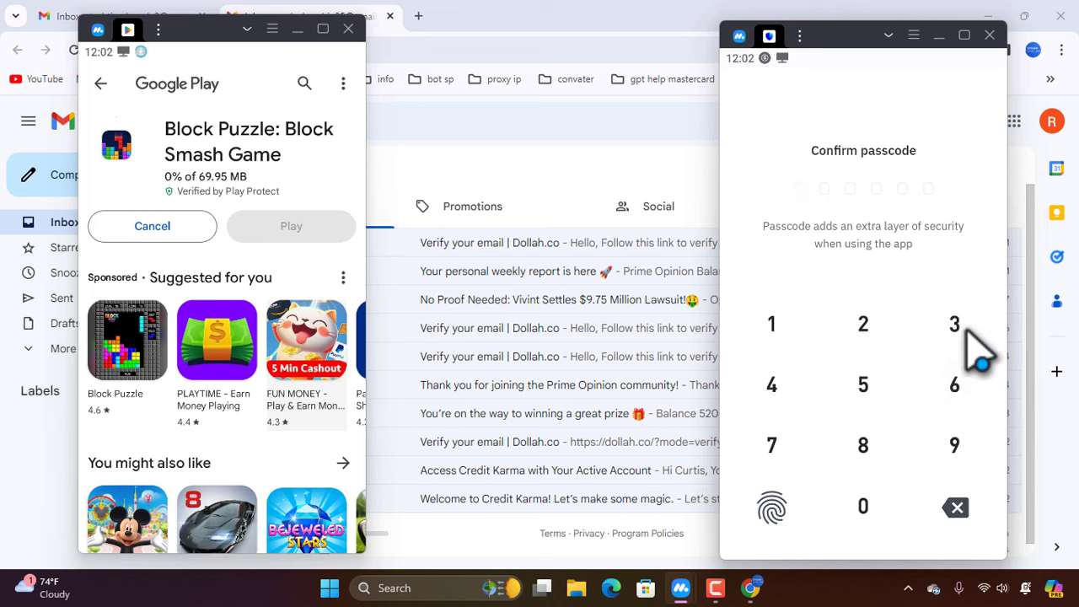
click(956, 388)
click(886, 502)
click(955, 333)
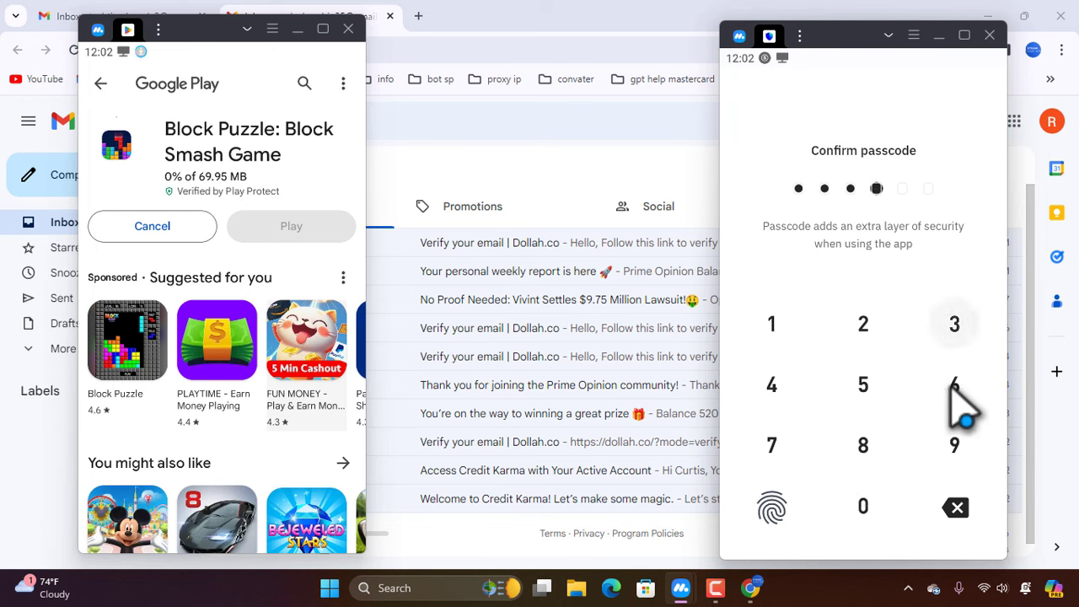
click(953, 385)
click(863, 502)
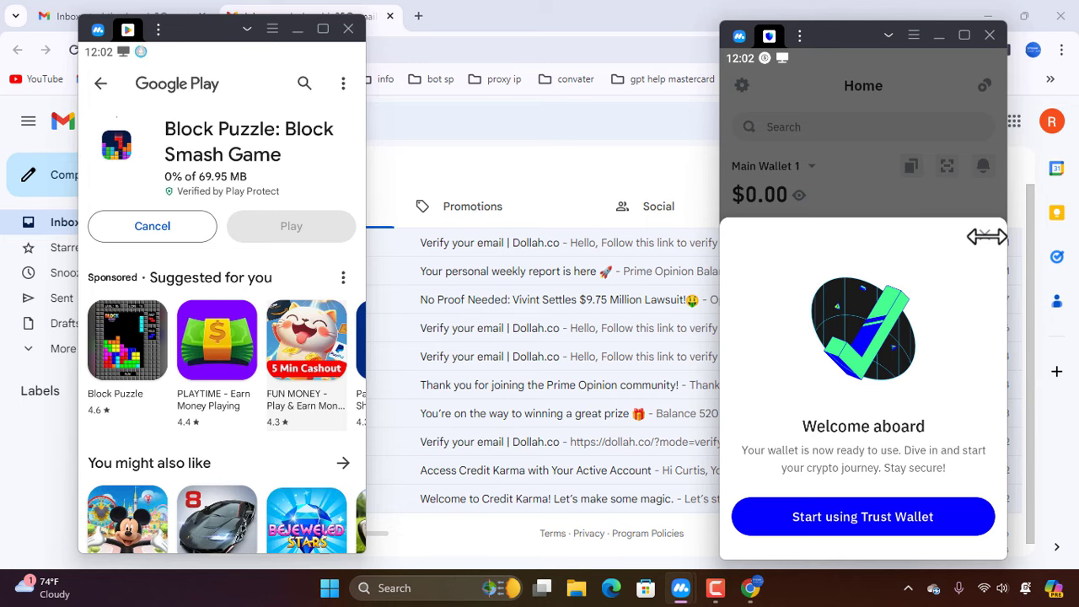
click(983, 235)
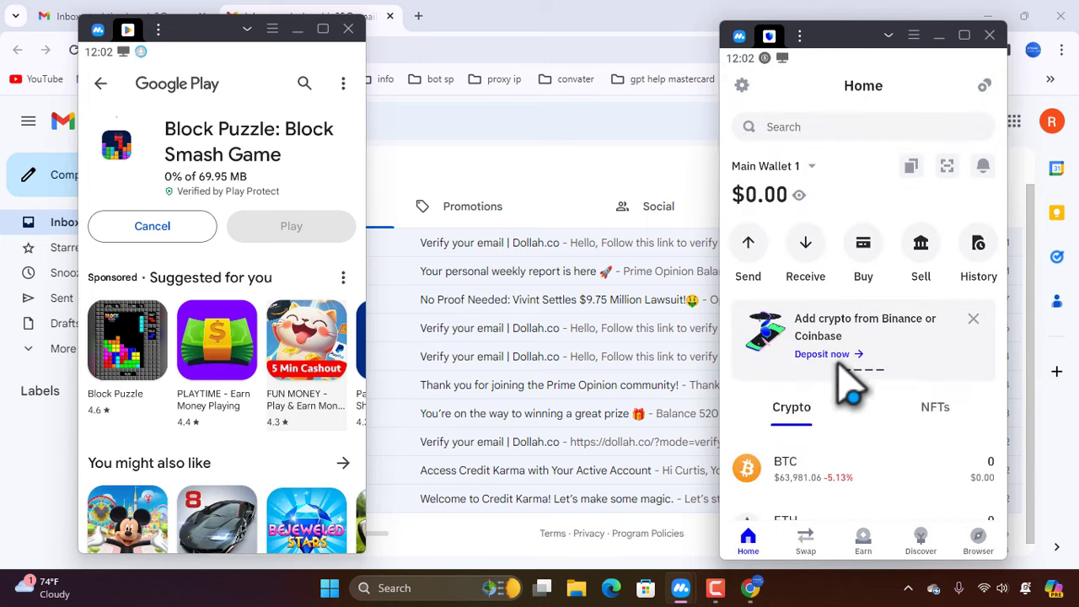
- Search the wallet for LTC, copy the Litecoin receive address, and return home
click(812, 131)
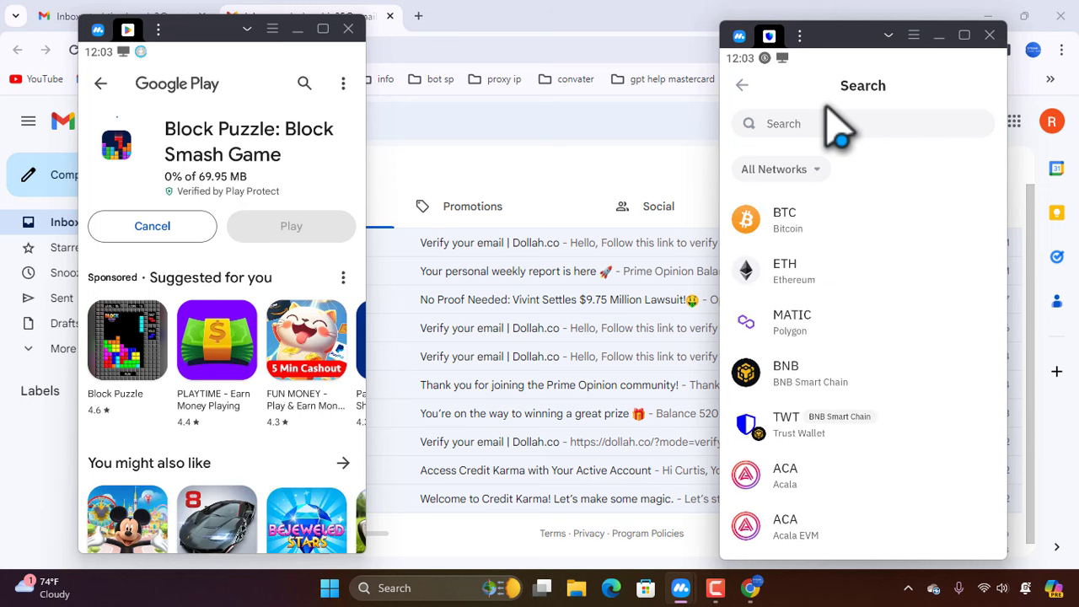
click(828, 118)
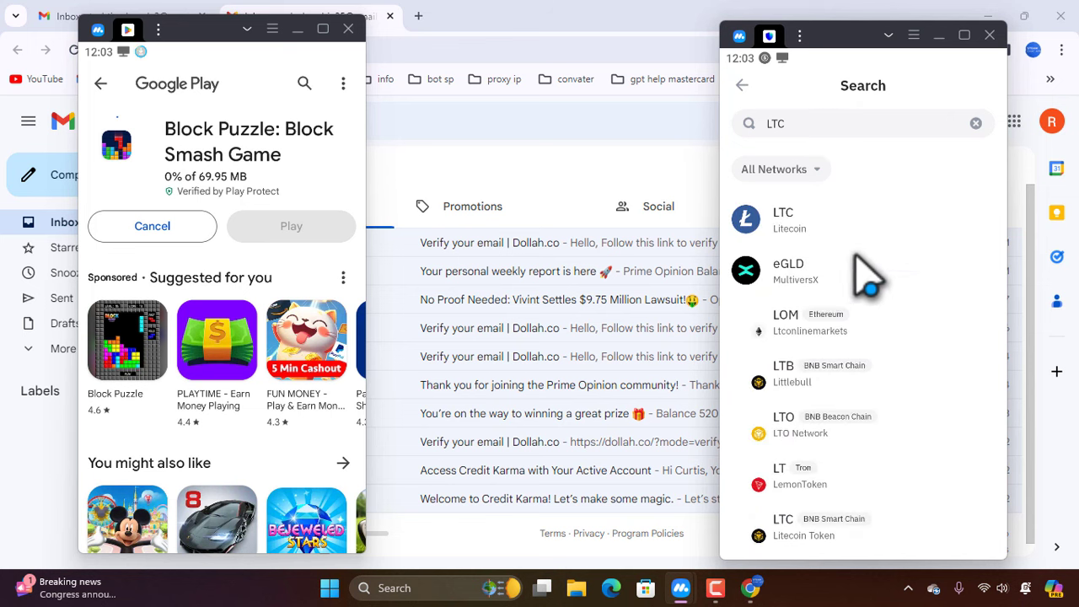
click(794, 232)
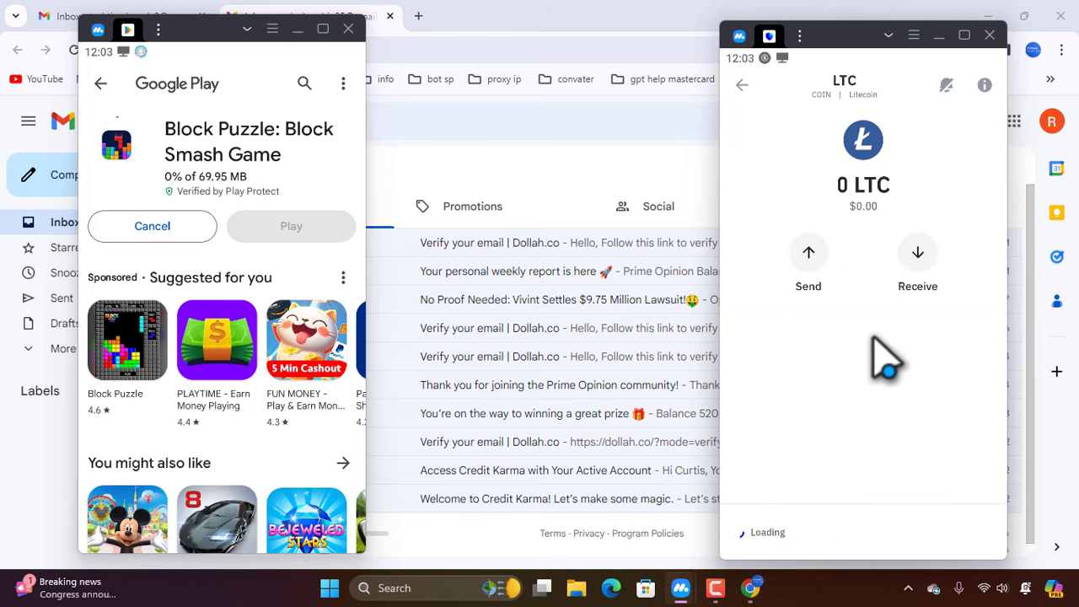
click(916, 261)
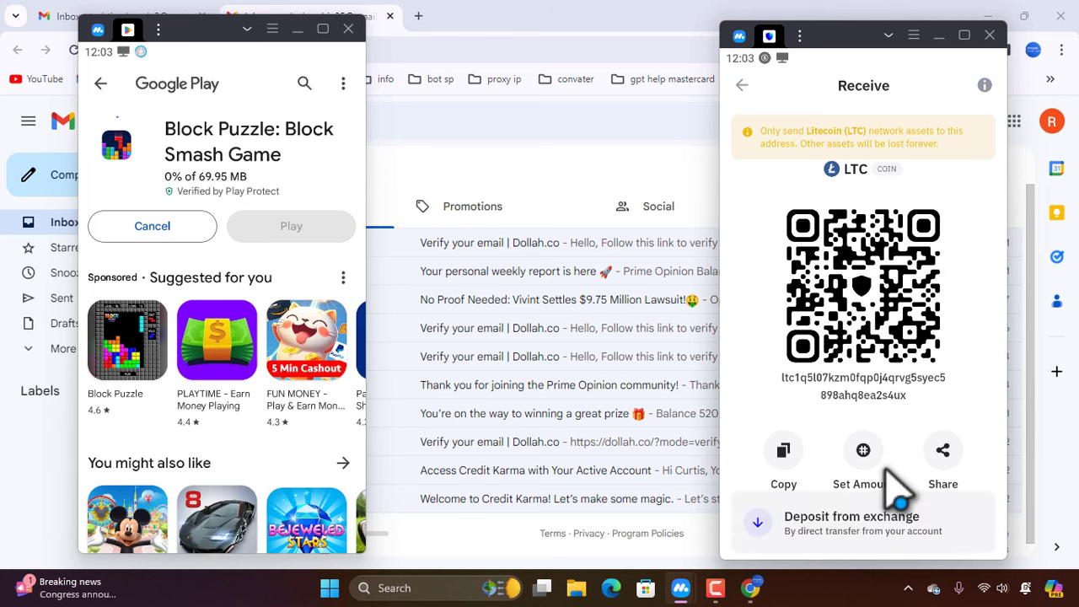
click(786, 452)
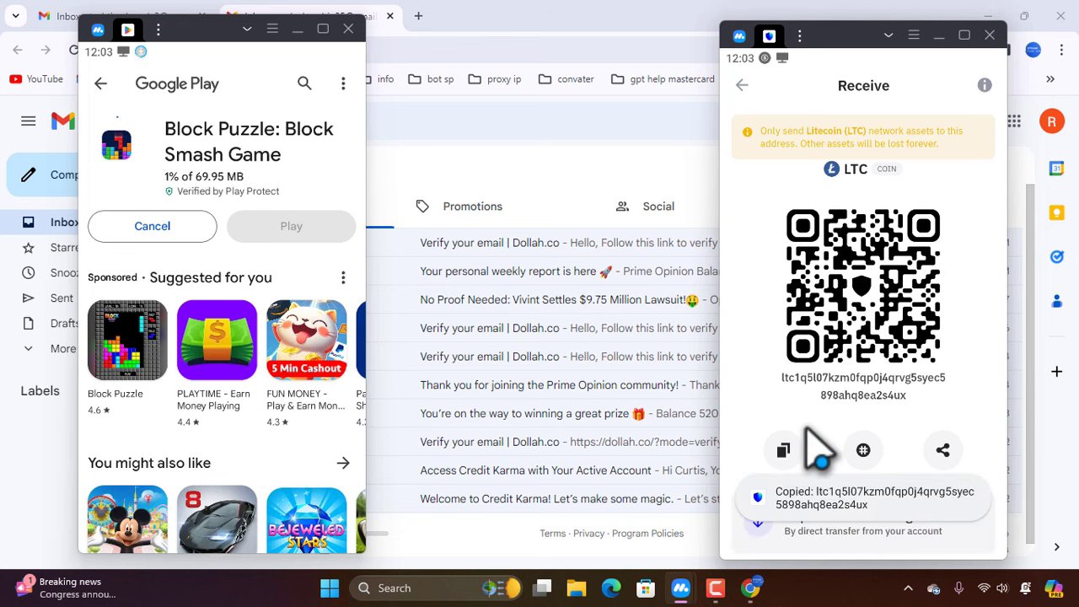
click(740, 36)
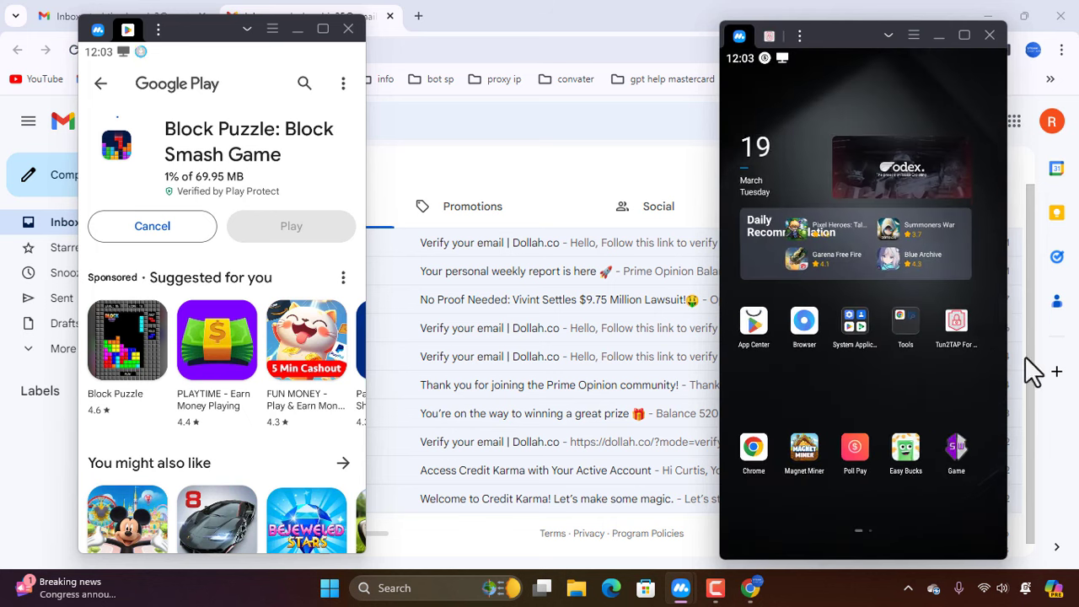
- Open the dollah.co Litecoin cashout form and save the pasted LTC address
click(763, 455)
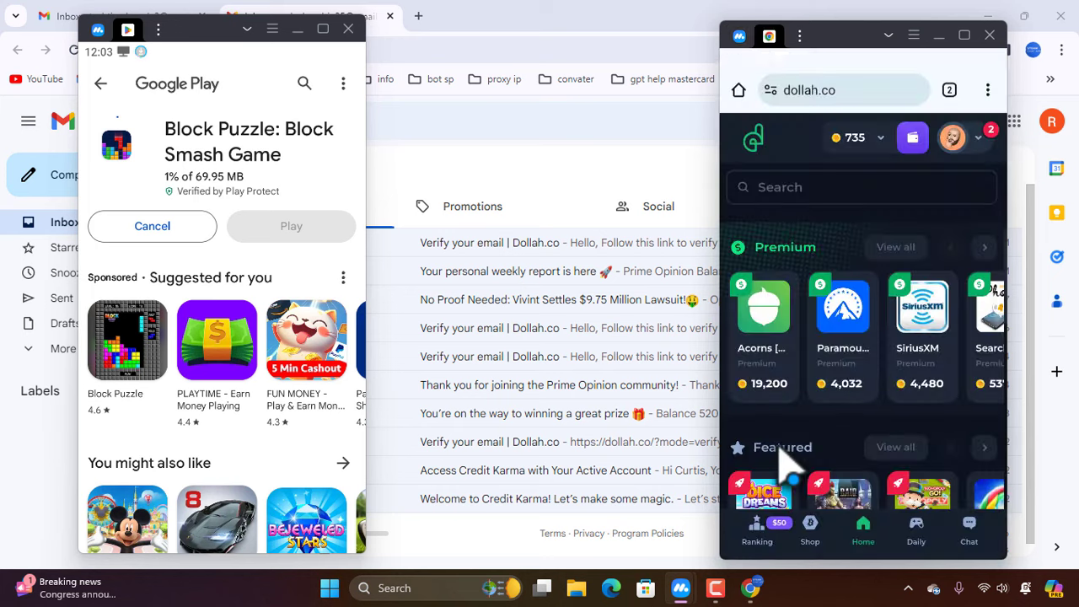
click(913, 135)
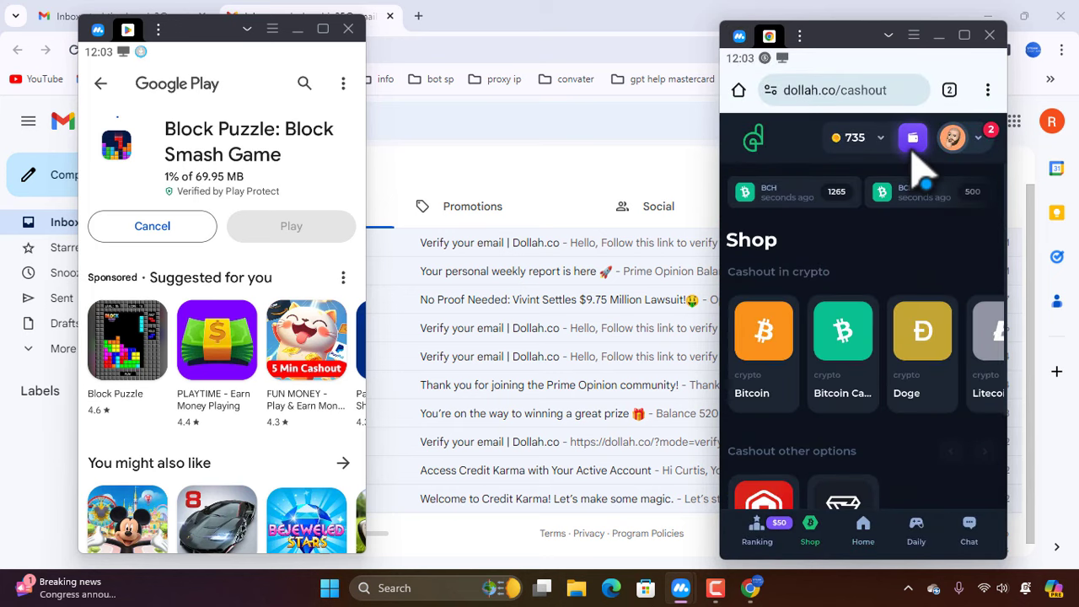
drag(972, 414, 854, 410)
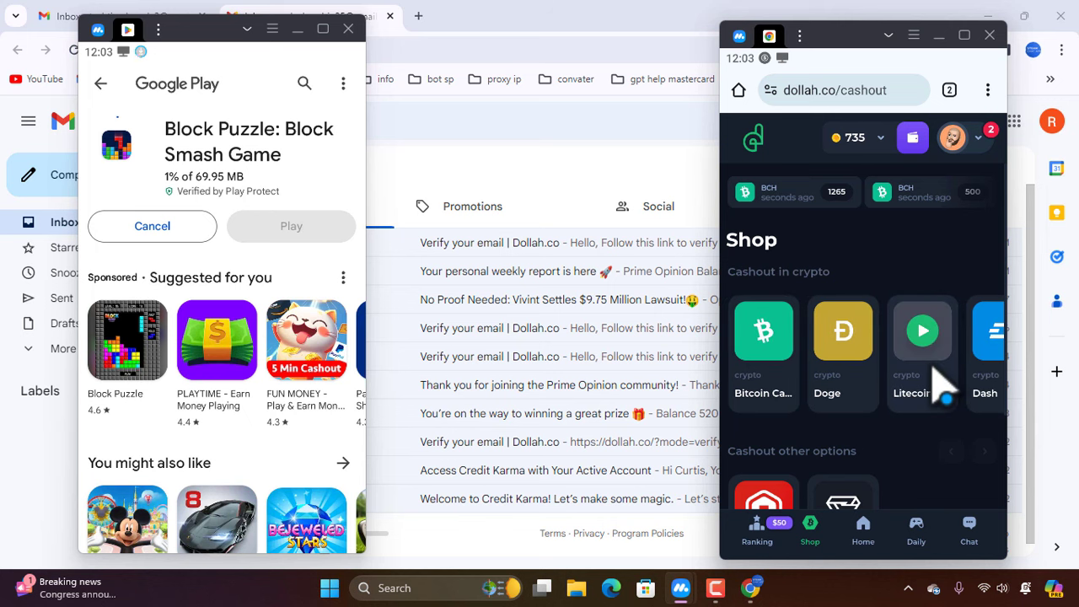
click(927, 362)
click(855, 337)
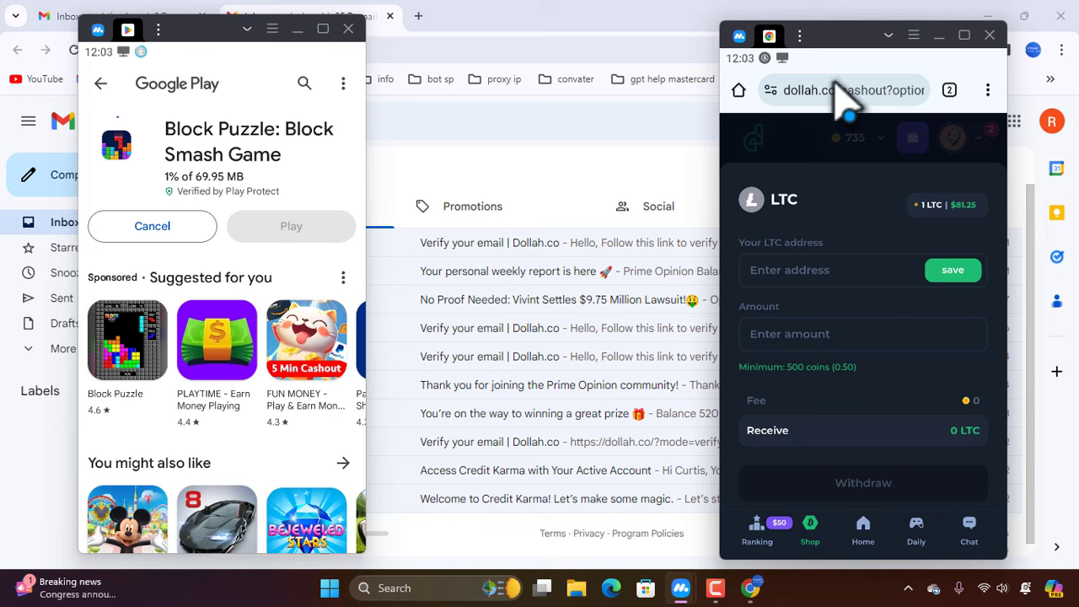
drag(850, 34, 606, 29)
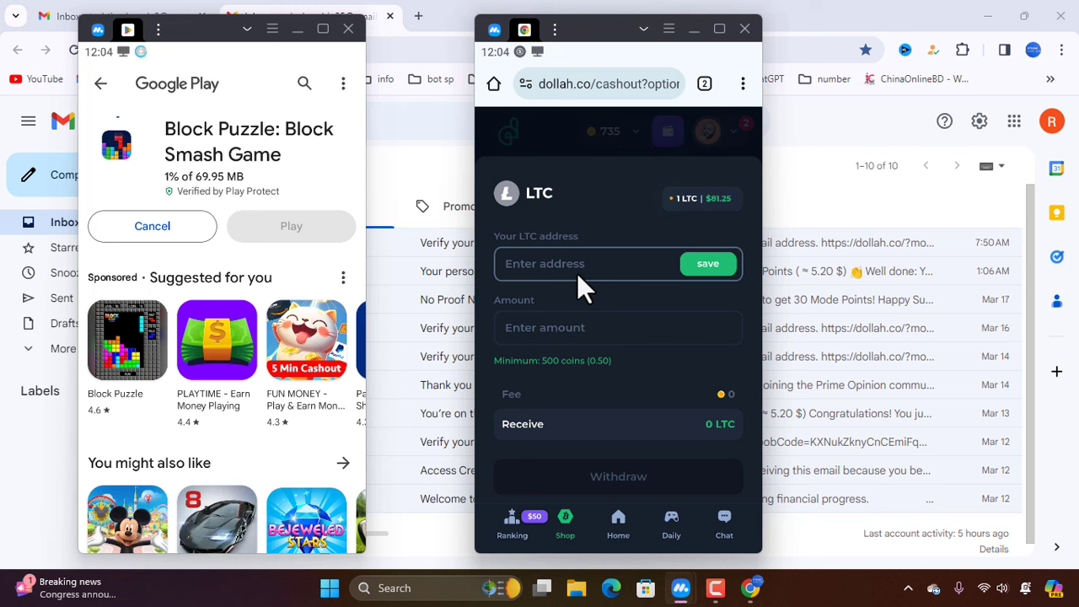
click(619, 270)
key(ctrl+v)
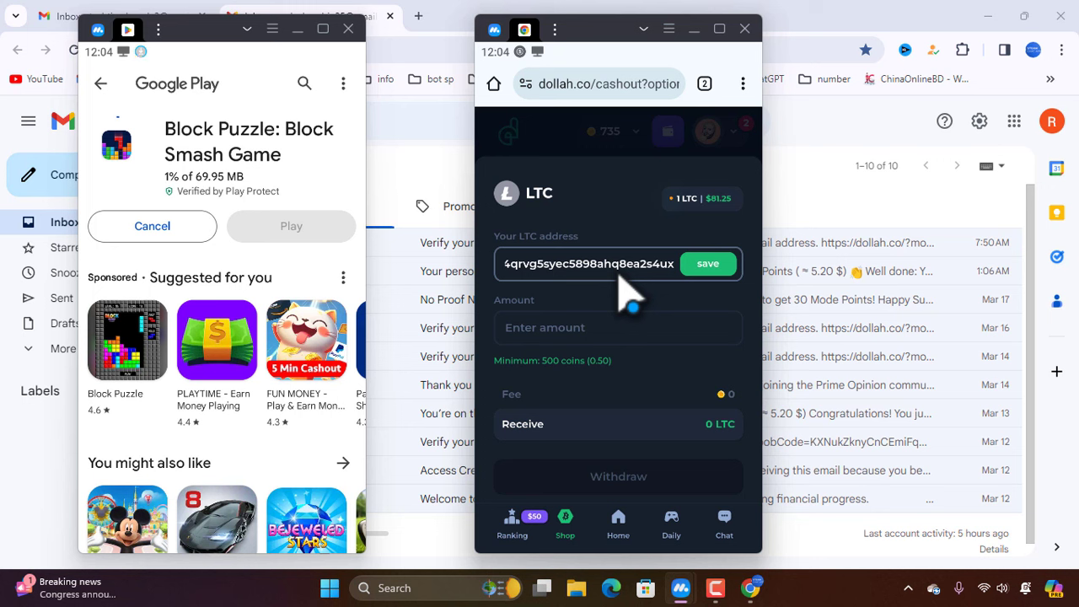
click(712, 276)
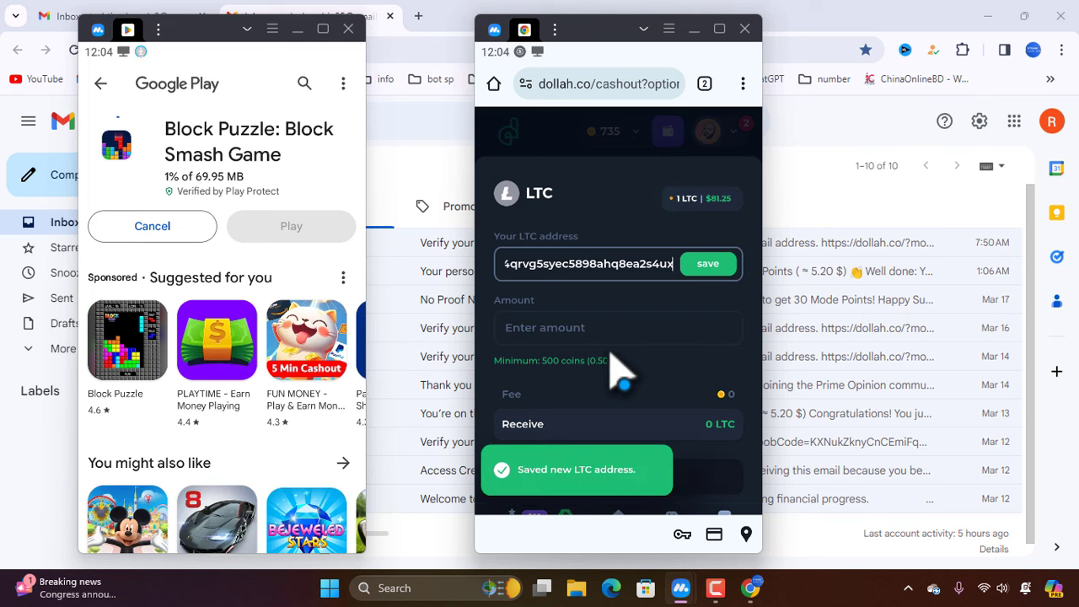
- Enter 730 coins as the withdrawal amount and submit the request
click(567, 335)
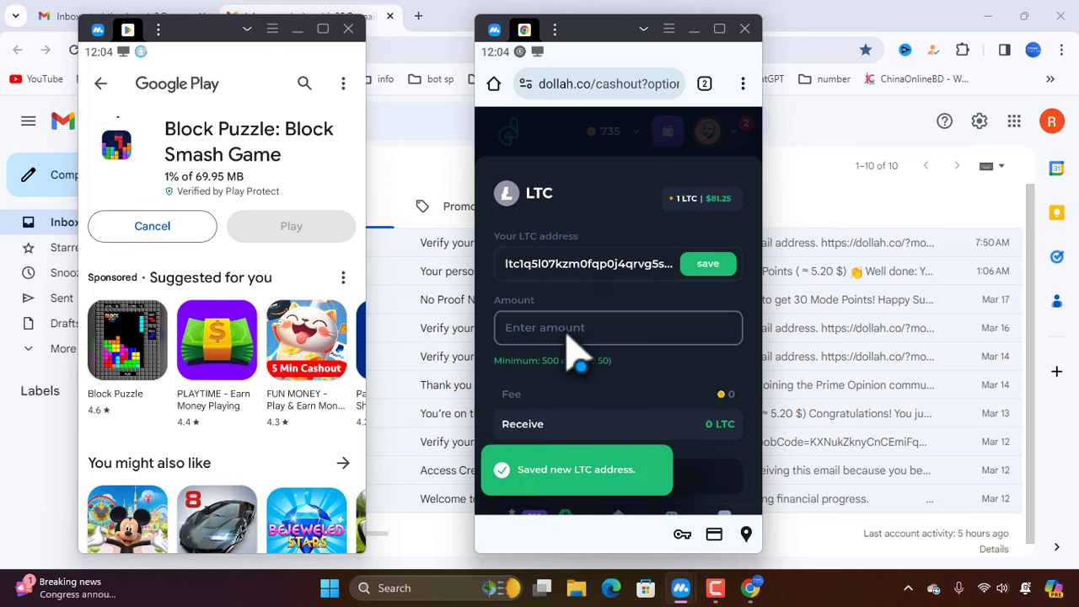
text(730)
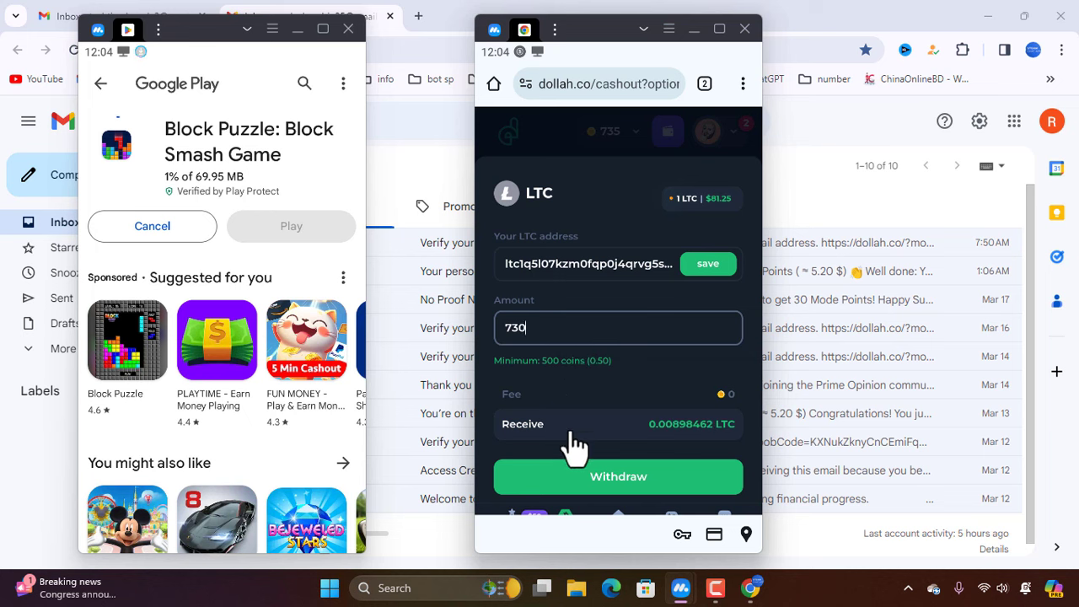
scroll(548, 410, down, 1)
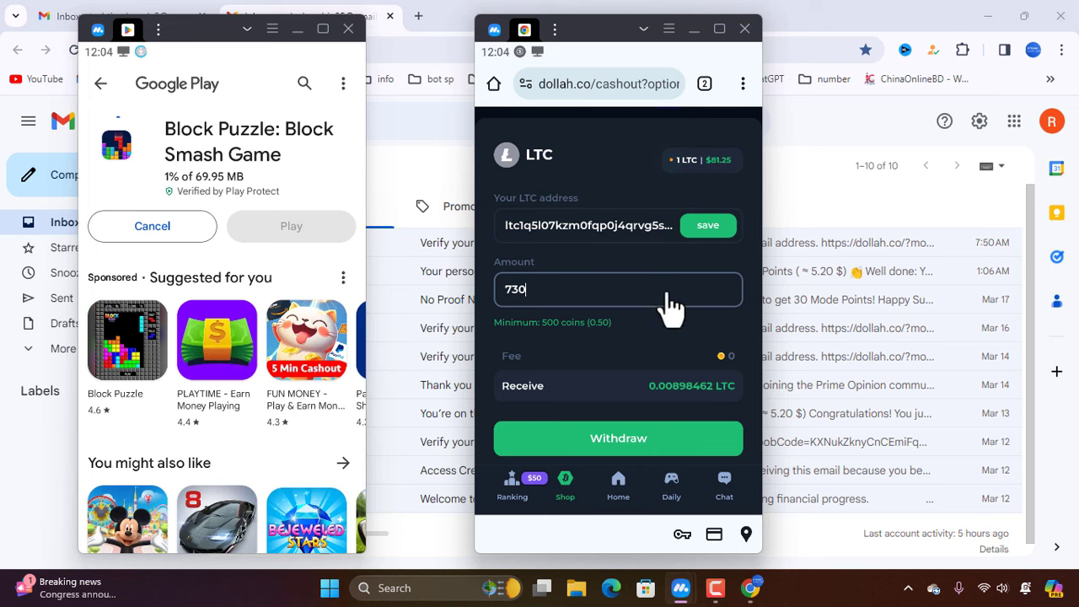
scroll(672, 364, up, 1)
scroll(667, 379, down, 1)
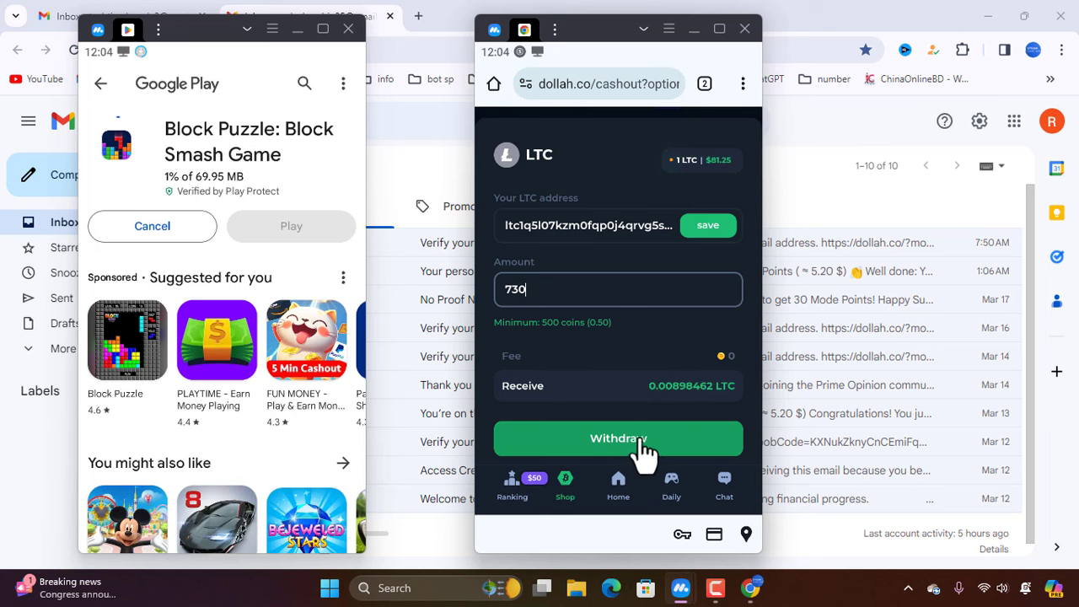
click(640, 447)
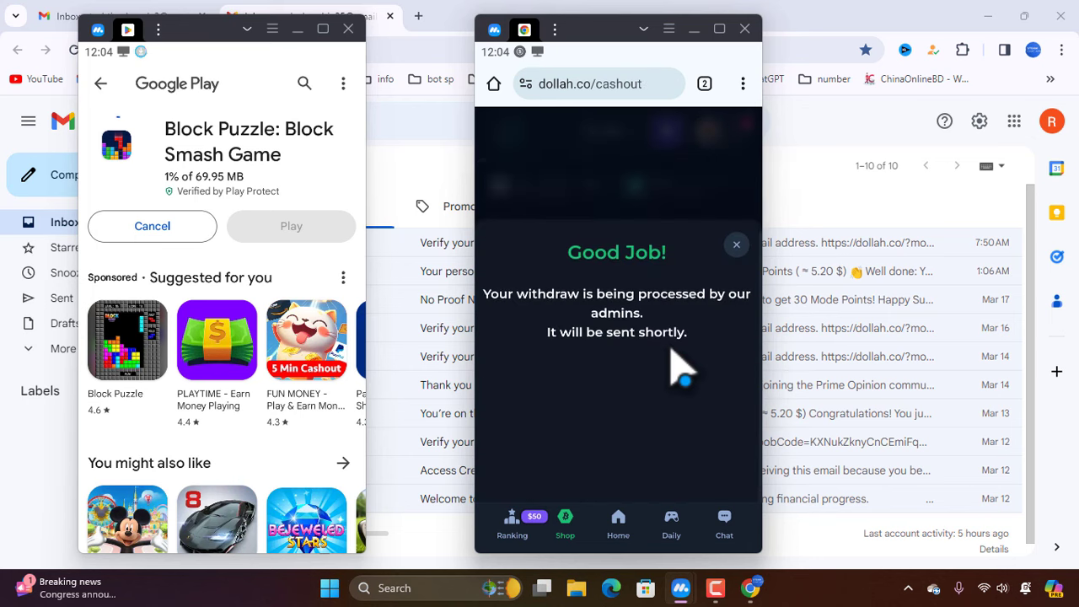
- Close the dollah.co emulator instance and confirm the exit
click(524, 32)
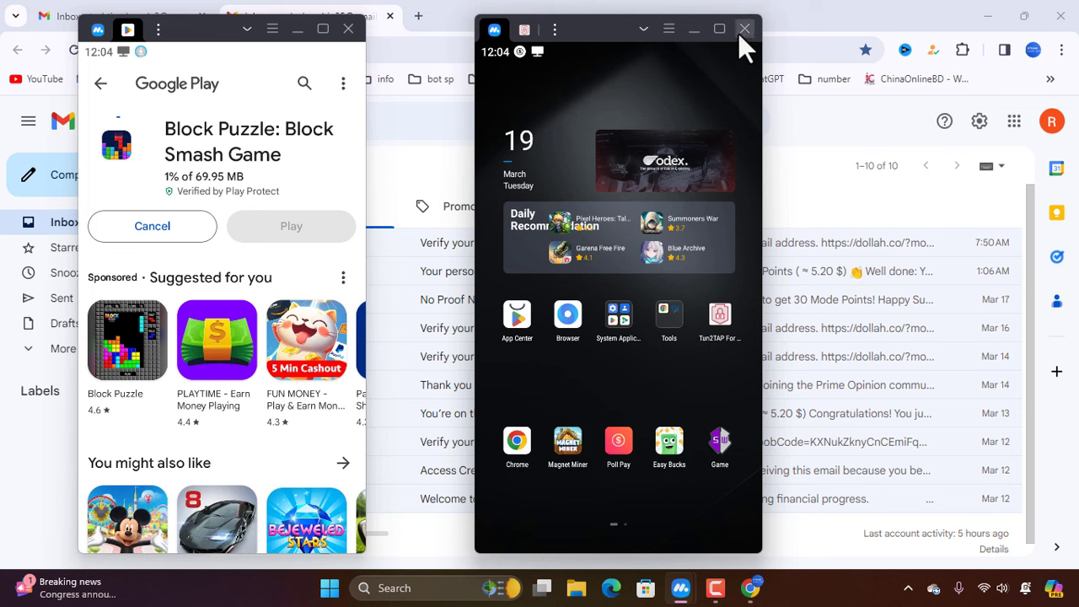
click(743, 30)
click(564, 321)
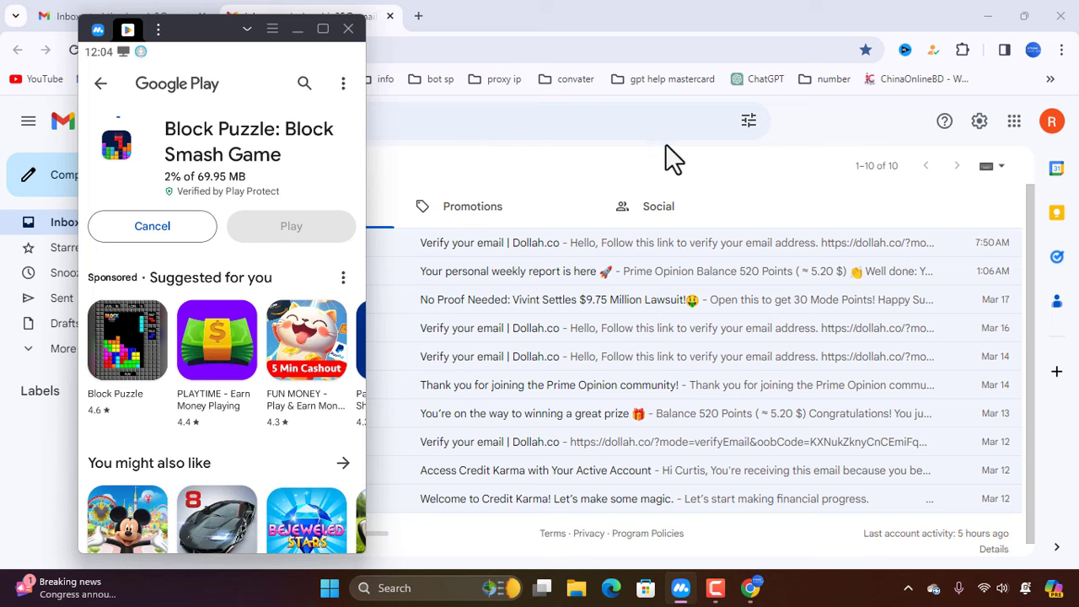
- Minimize Chrome, refresh the desktop three times, and centre the Play Store emulator window
click(988, 15)
right_click(497, 91)
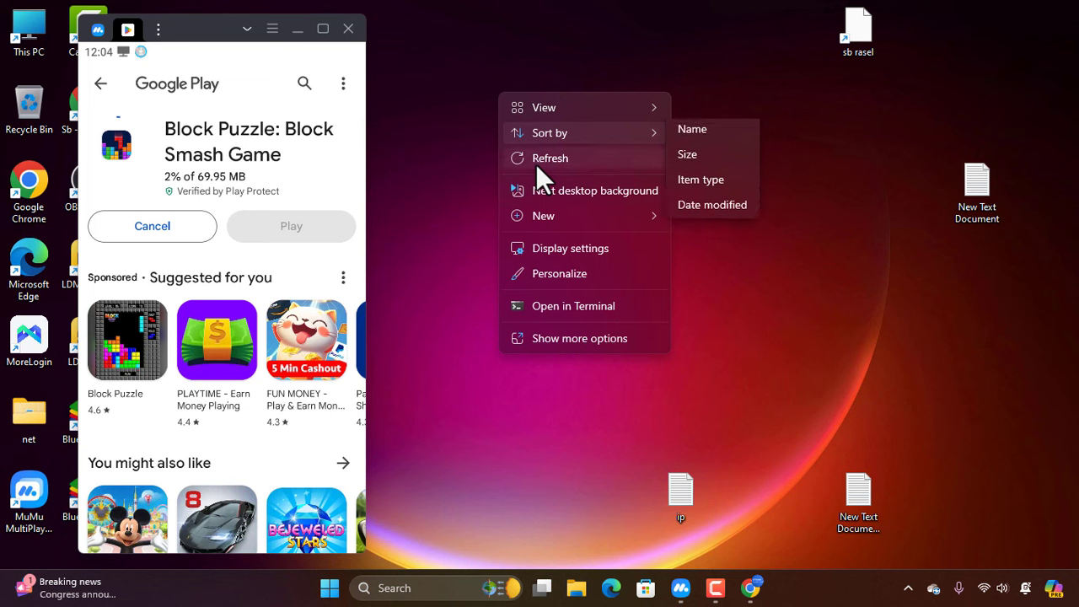
click(546, 156)
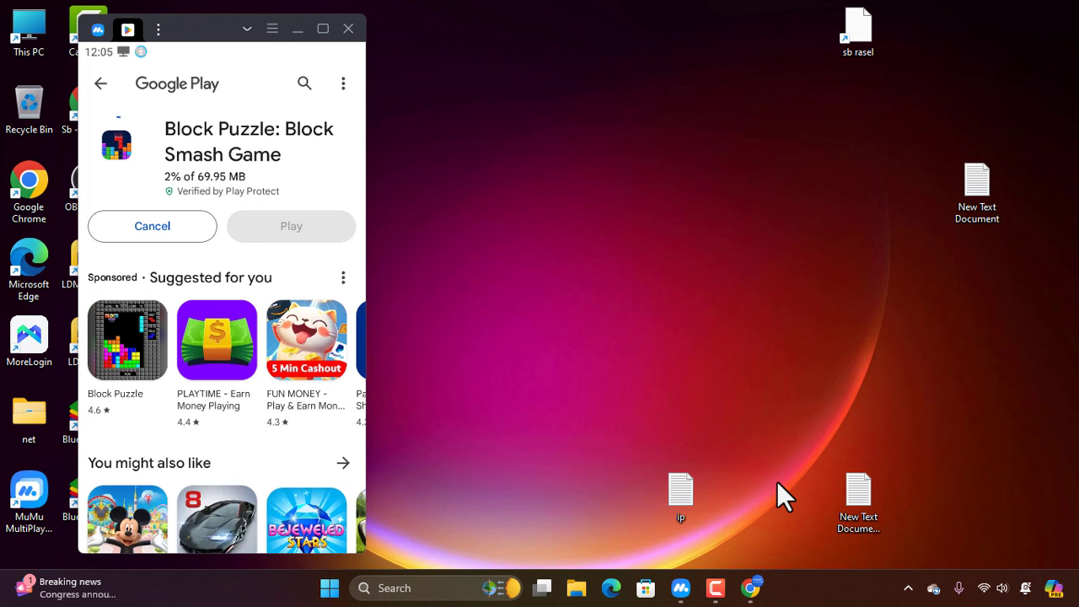
right_click(542, 154)
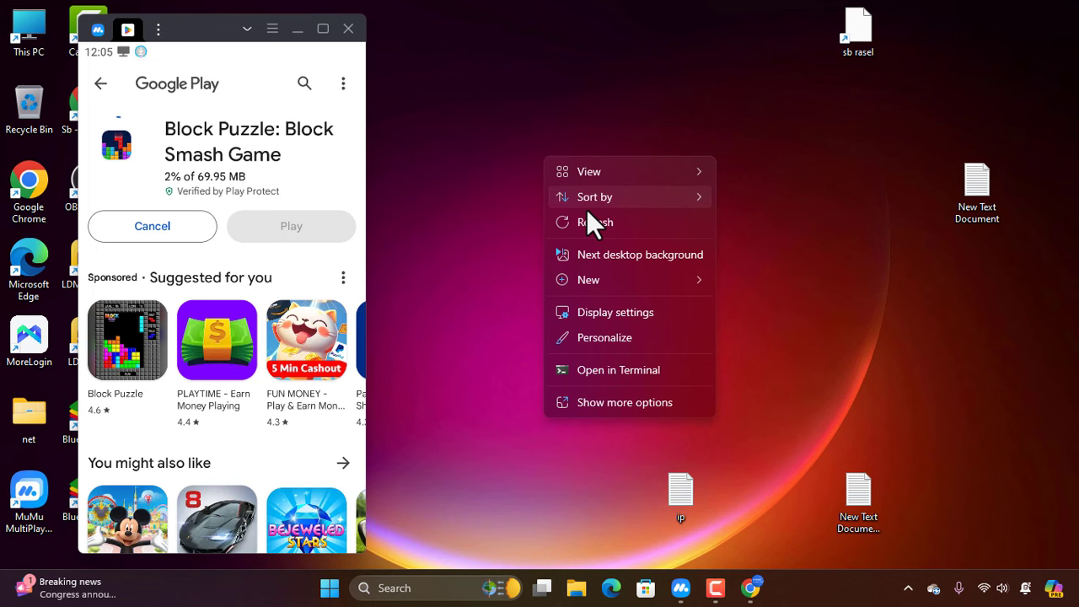
click(587, 224)
right_click(439, 154)
click(473, 225)
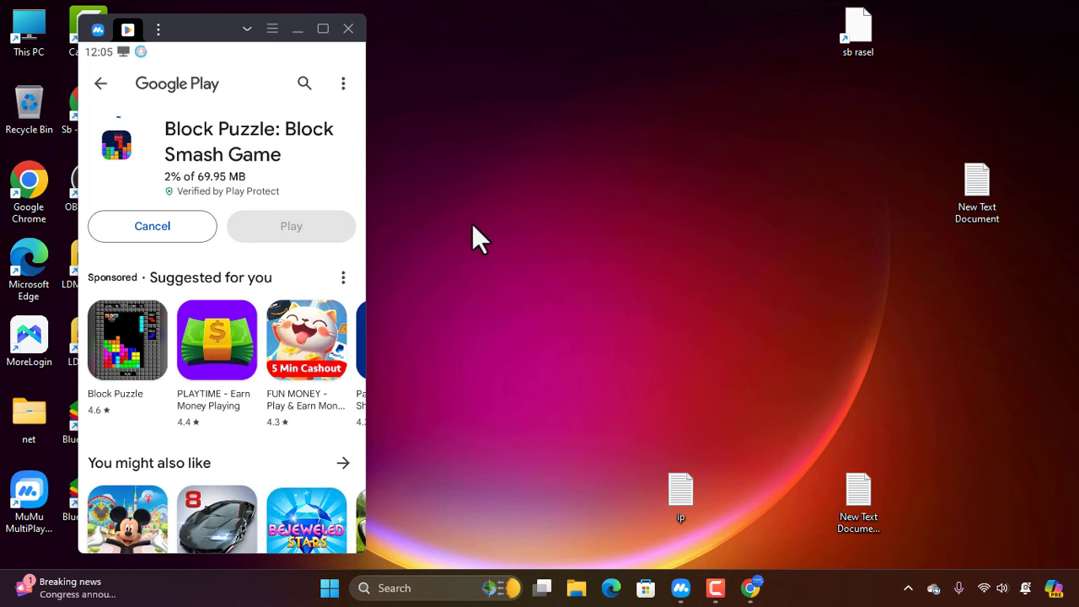
drag(207, 34, 684, 41)
- Launch the Sb - Chrome shortcut, maximize the window and load YouTube
double_click(99, 94)
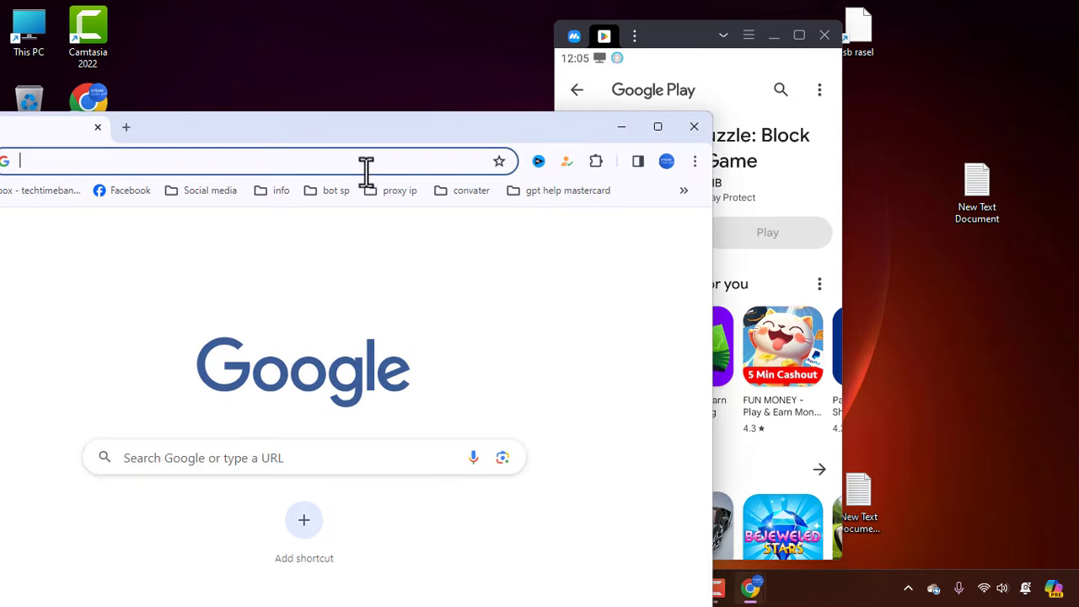
click(660, 127)
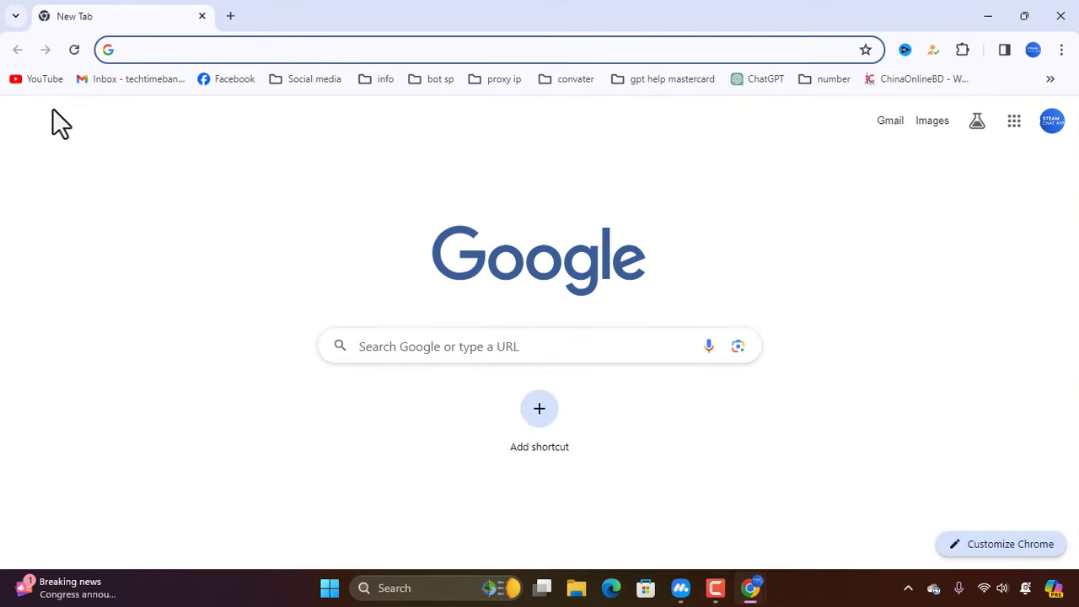
click(44, 82)
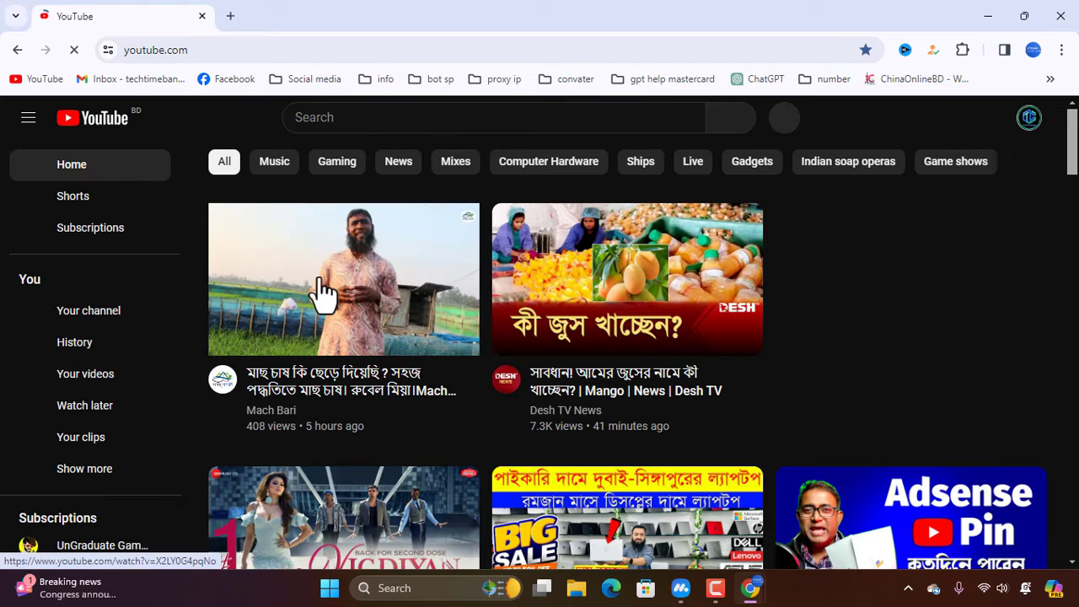
mouse_move(325, 282)
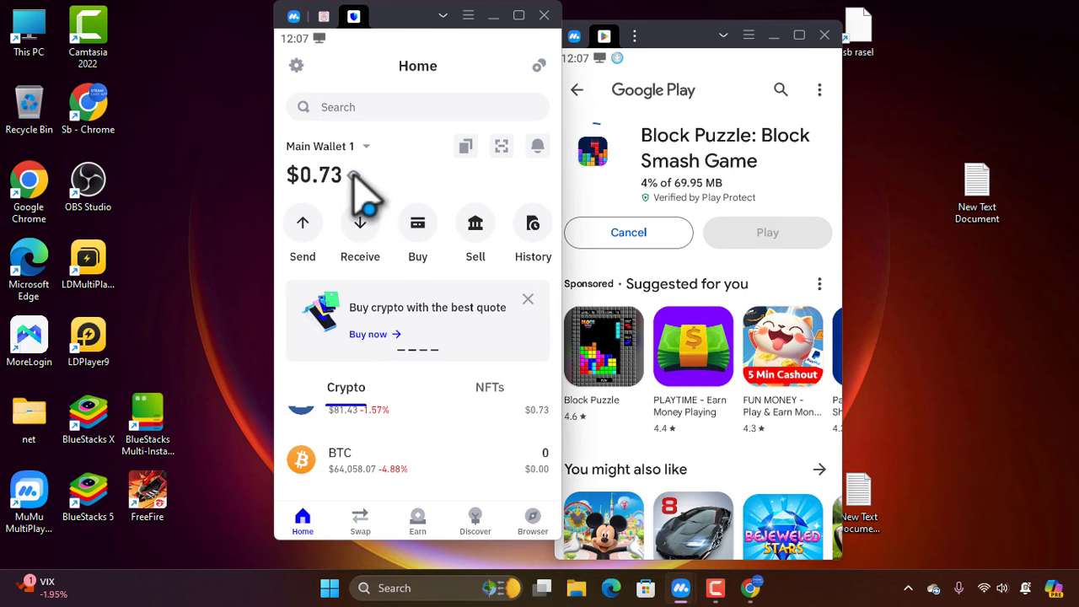
- Launch Chrome from the emulator's first home page and minimize the Play Store window
click(295, 16)
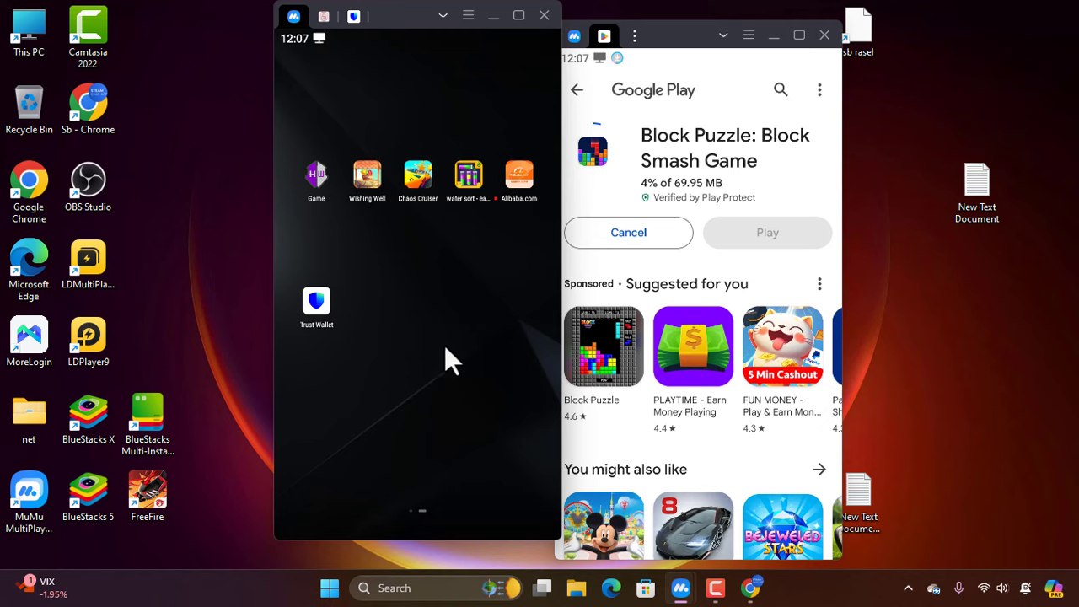
drag(444, 345, 470, 434)
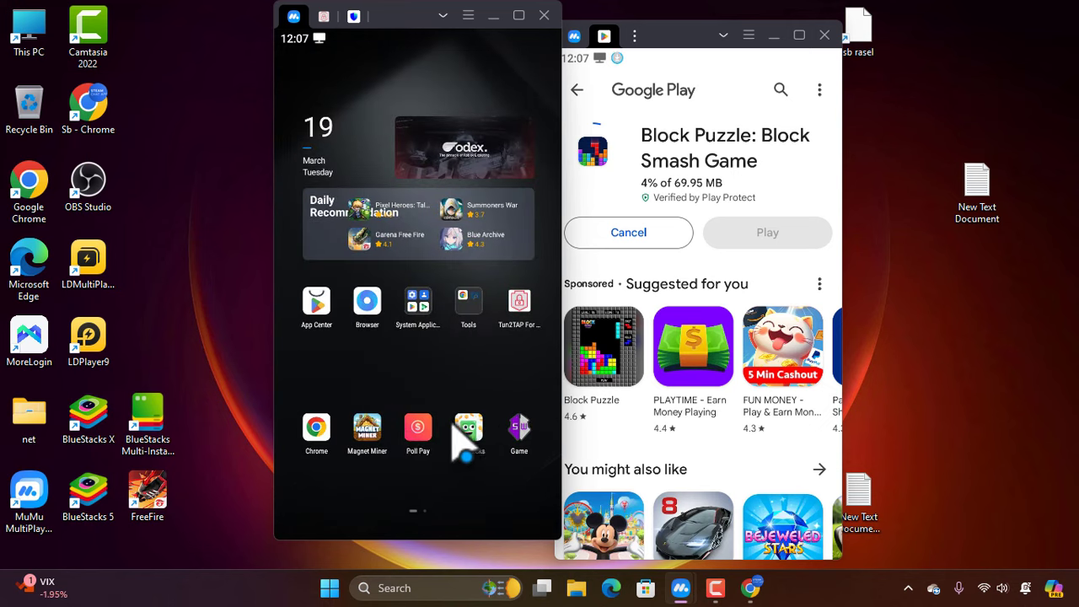
click(317, 425)
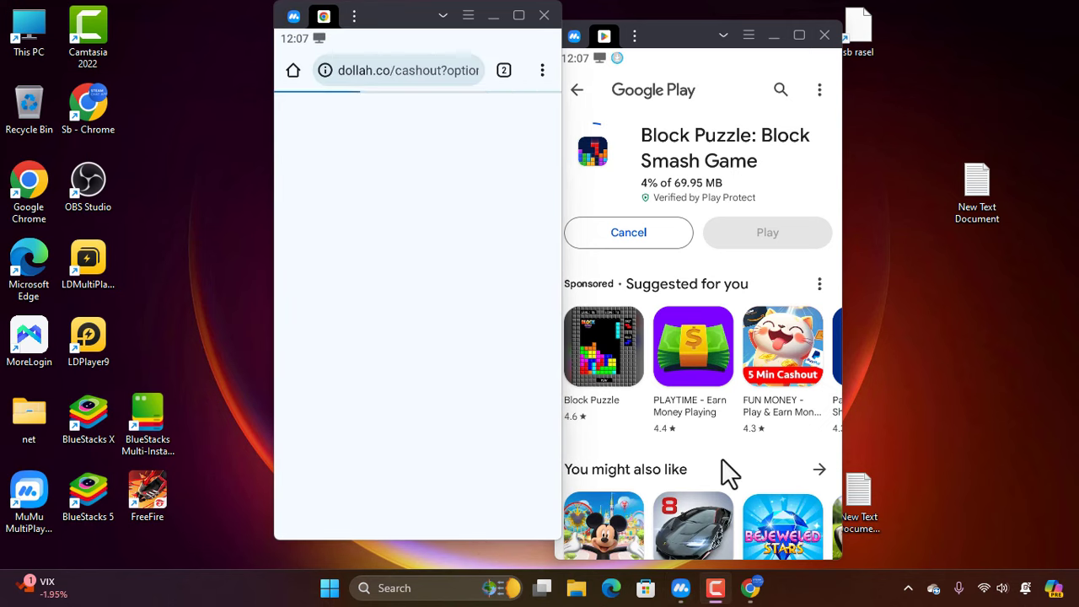
click(775, 38)
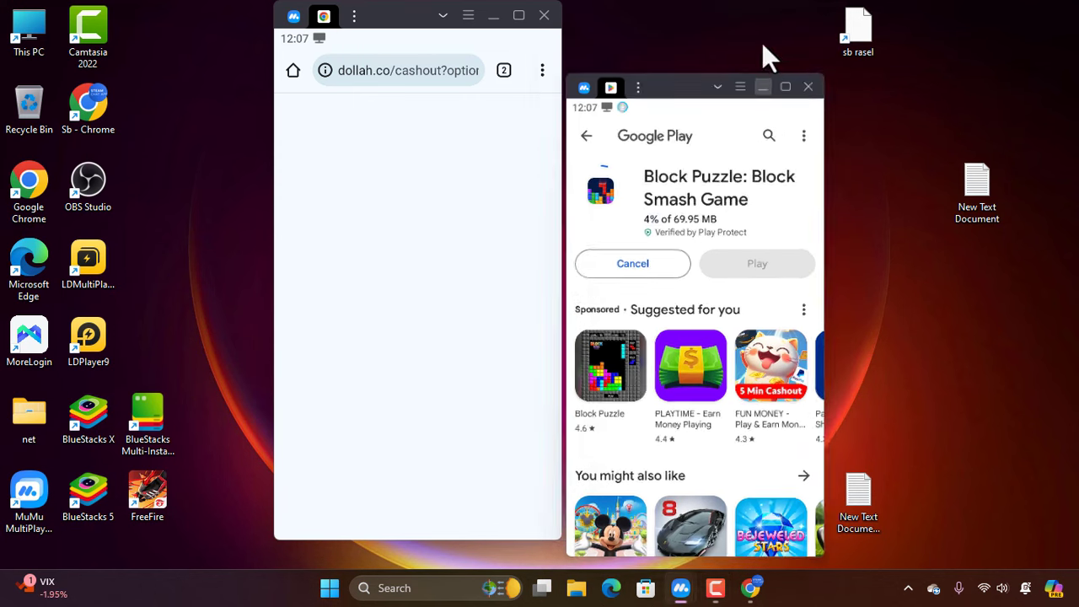
click(503, 70)
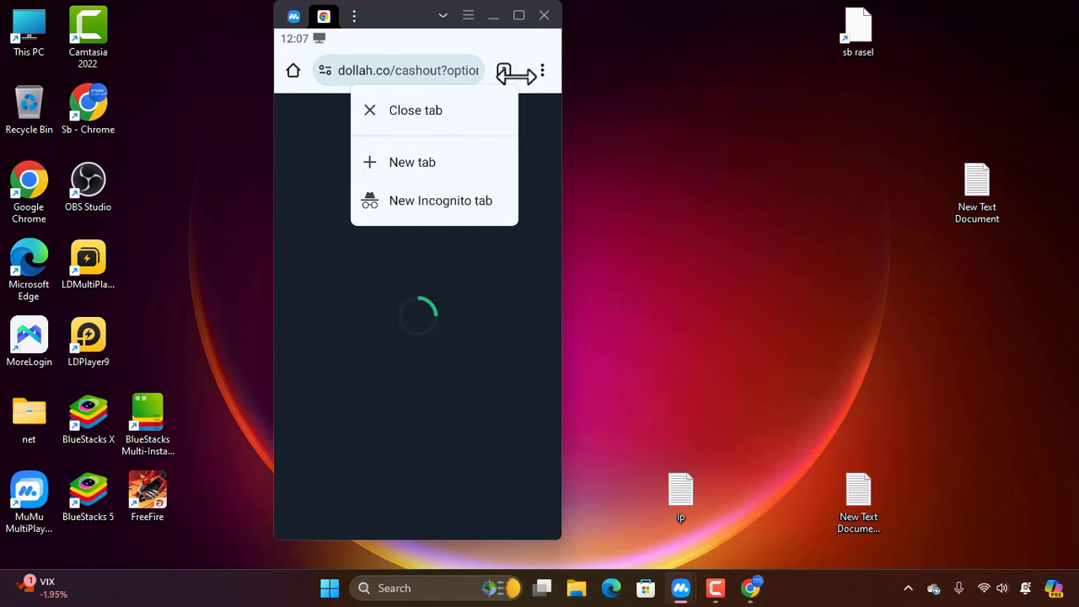
click(441, 241)
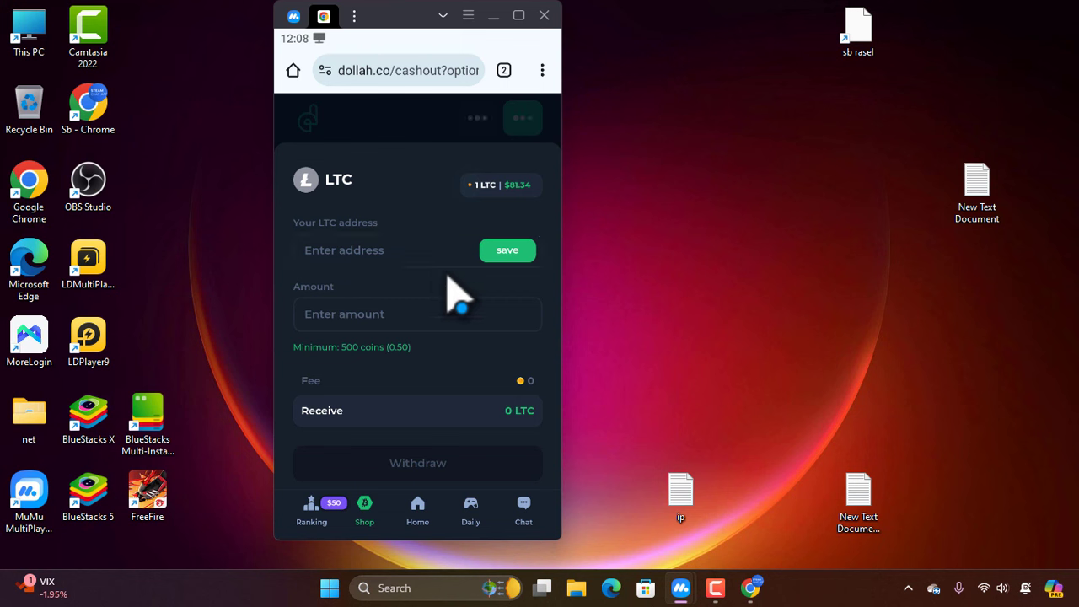
- Review the 640 and 730-coin LTC cashouts on dollah.co's Shop, then return home
click(447, 130)
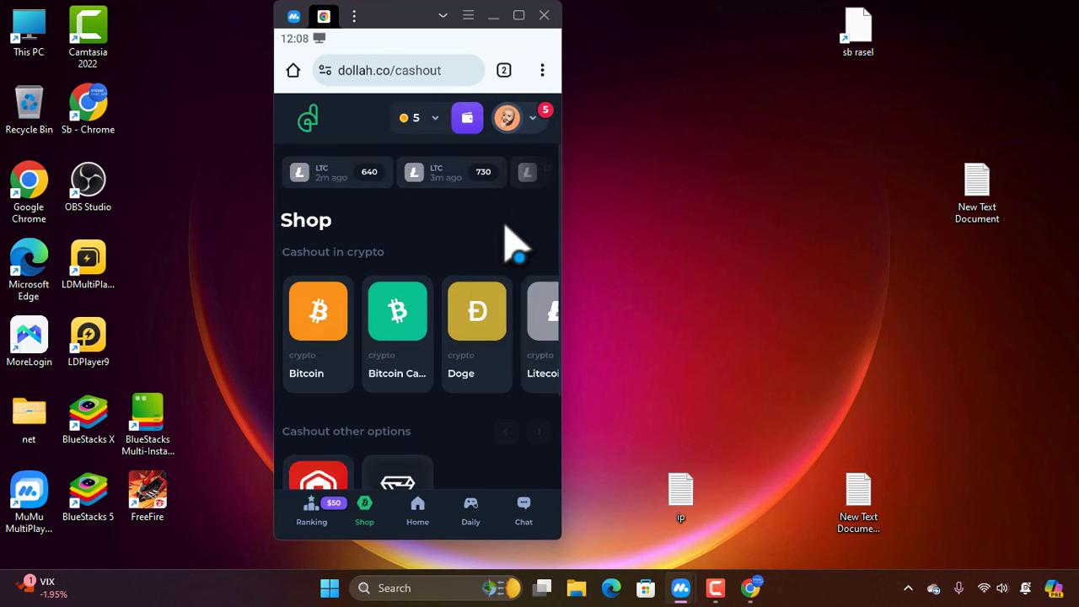
click(529, 170)
drag(400, 421, 506, 428)
drag(497, 354, 330, 366)
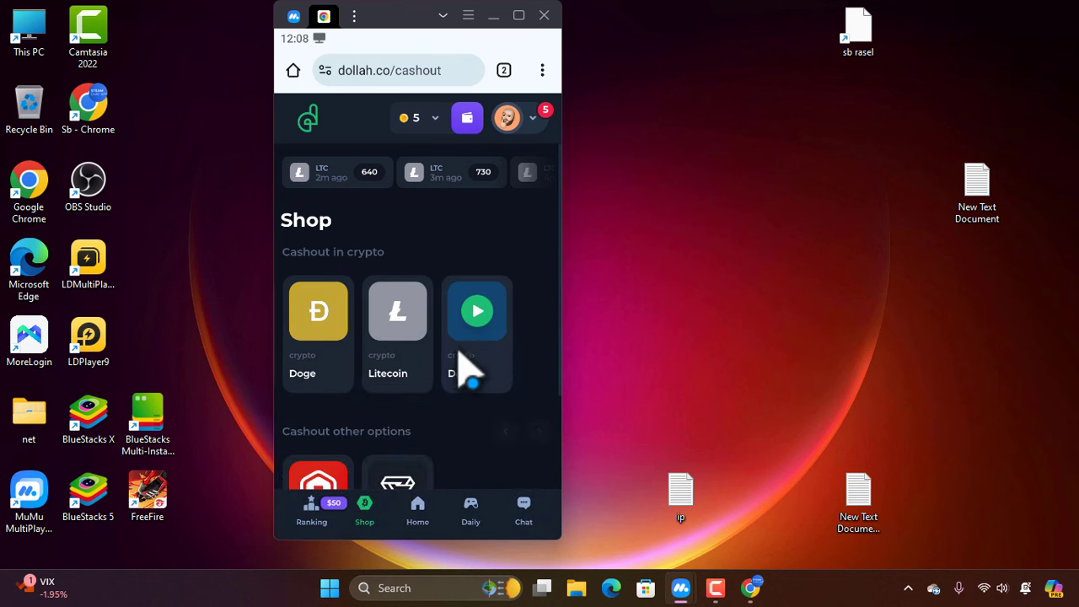
click(542, 122)
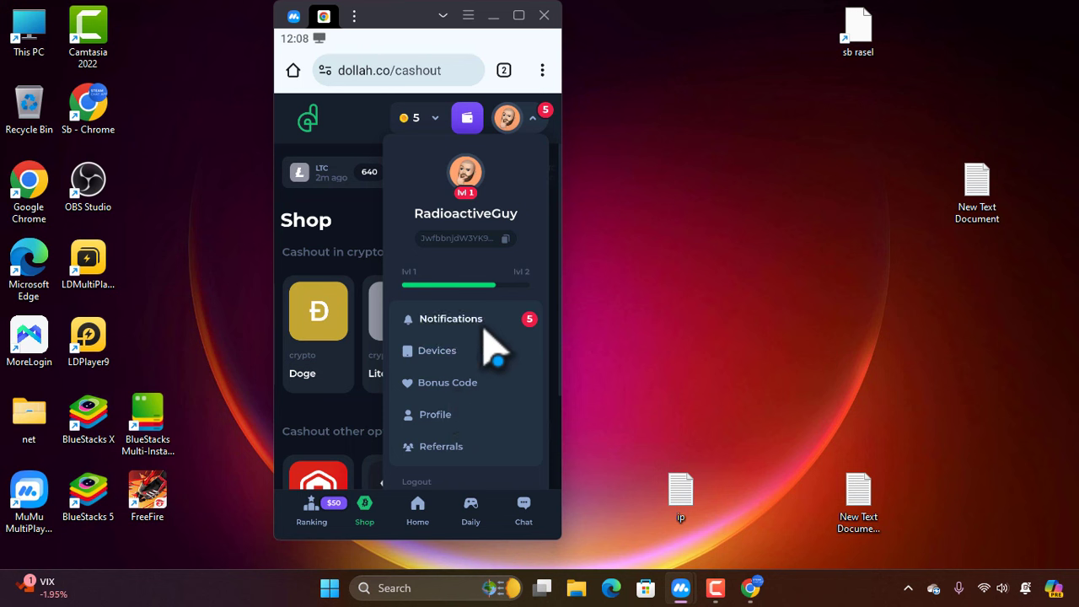
click(335, 214)
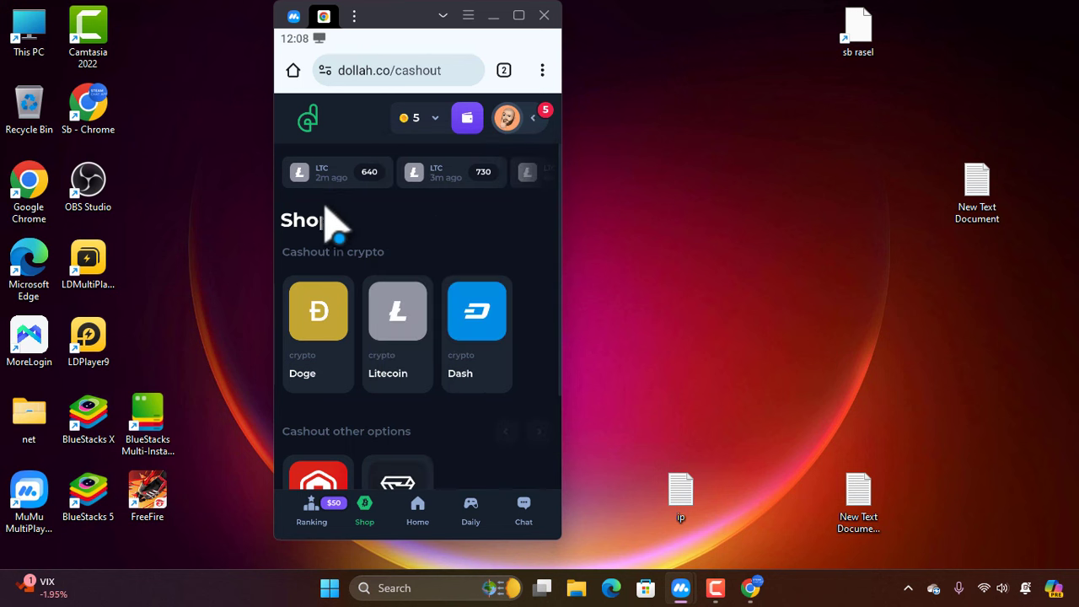
scroll(440, 446, down, 3)
scroll(450, 460, up, 4)
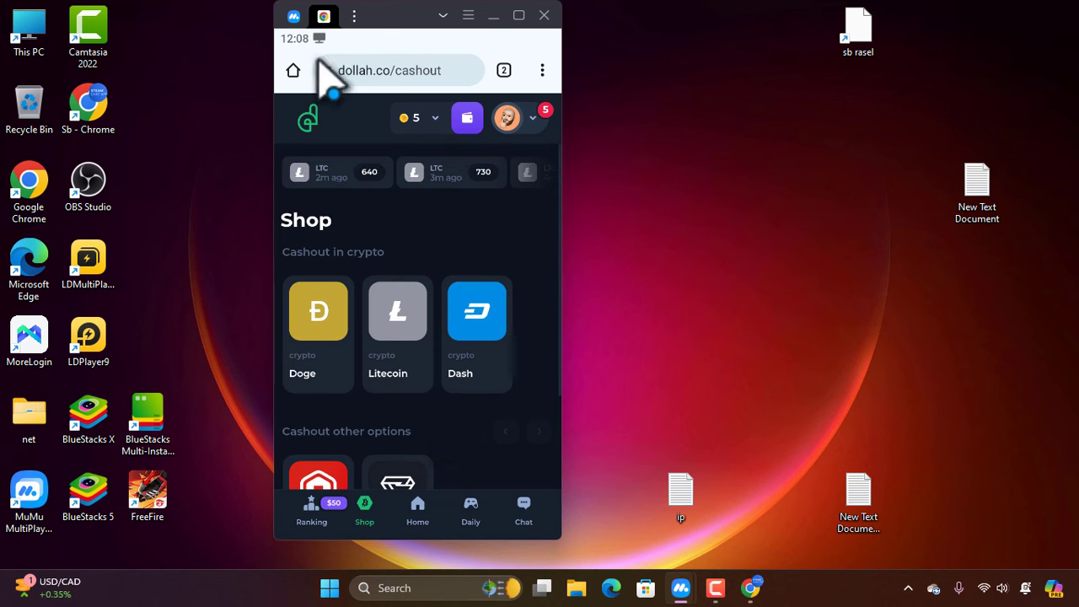
click(294, 17)
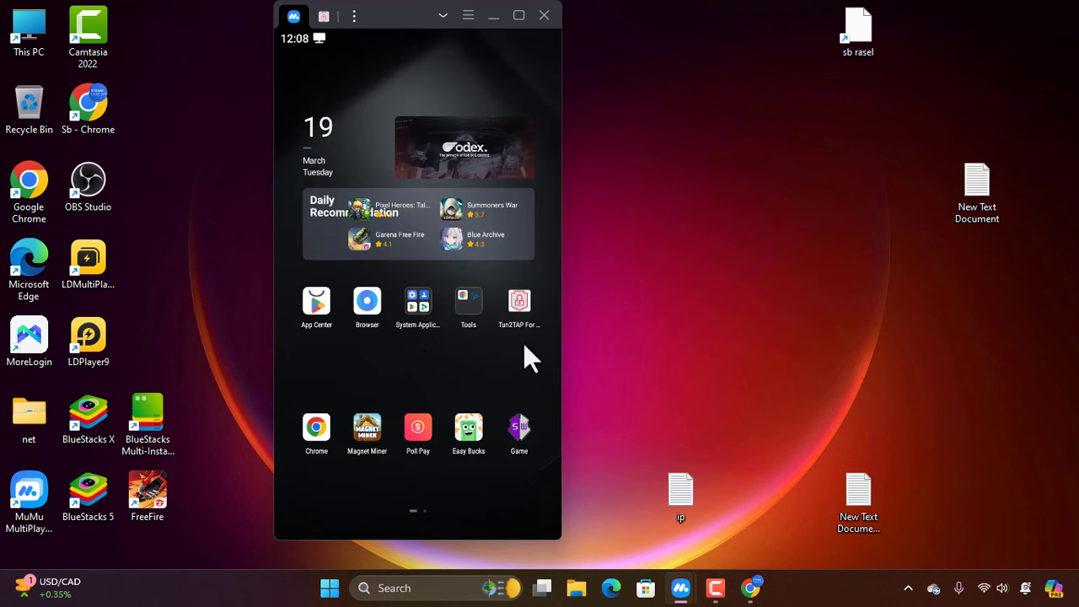
- Open Trust Wallet from the second home page and unlock it with the wallet passcode
drag(524, 345, 342, 361)
click(316, 307)
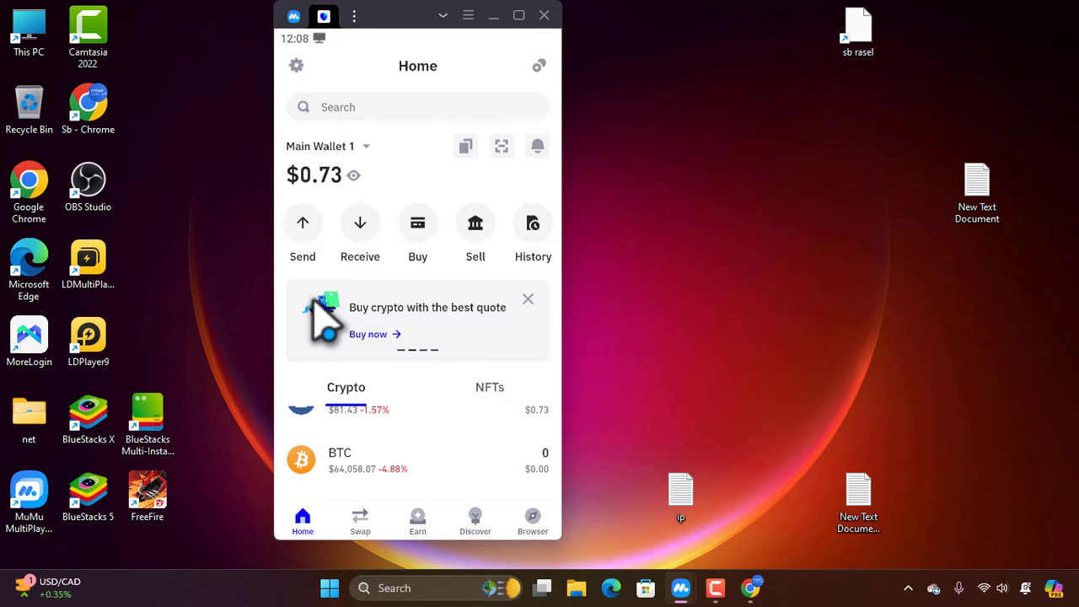
click(510, 307)
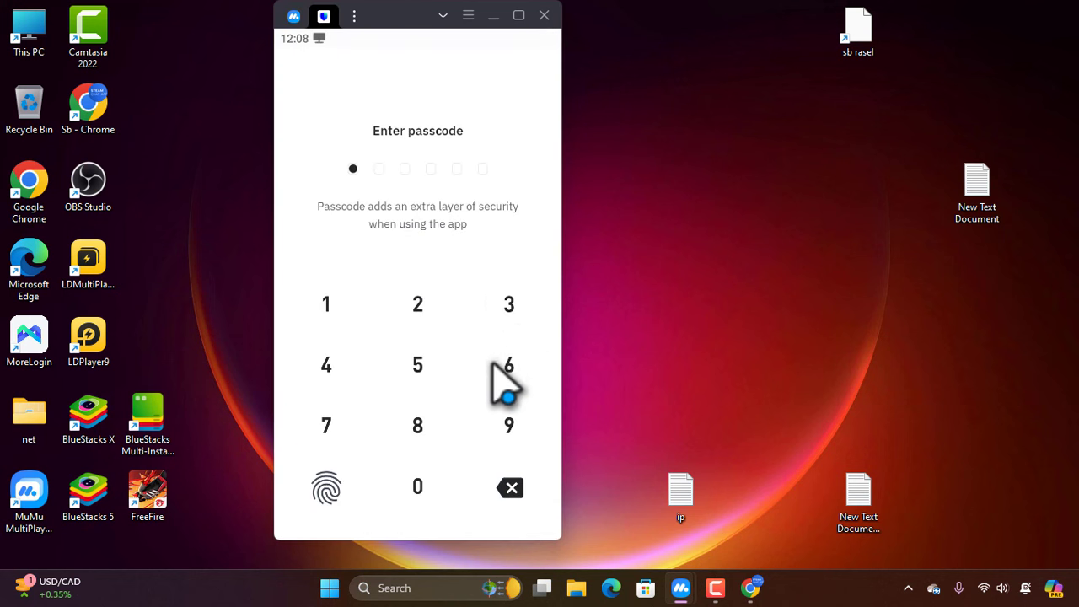
click(497, 369)
click(434, 479)
click(516, 305)
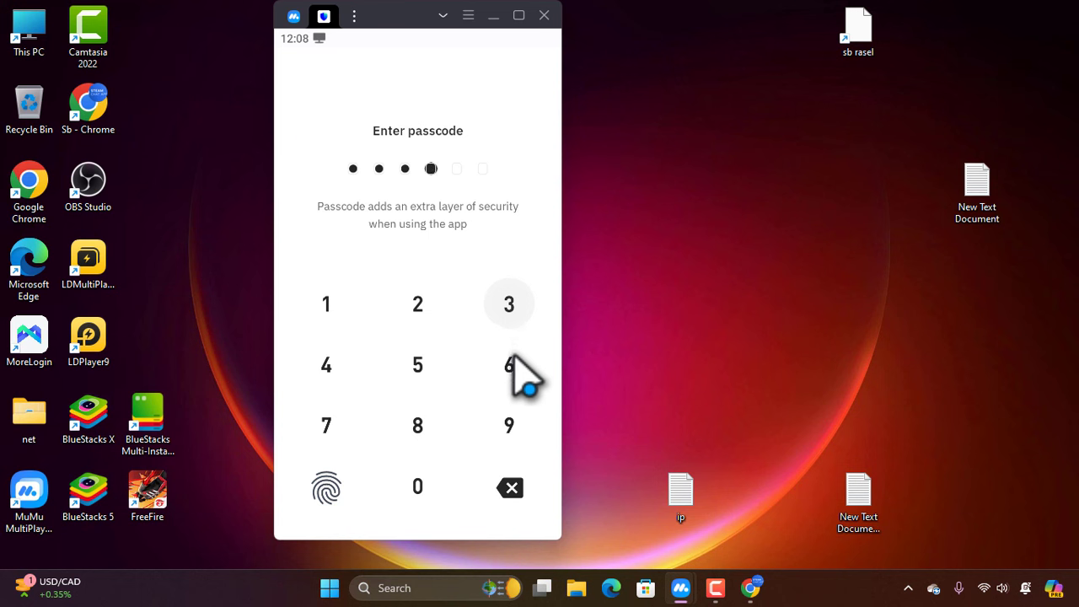
click(511, 364)
click(439, 469)
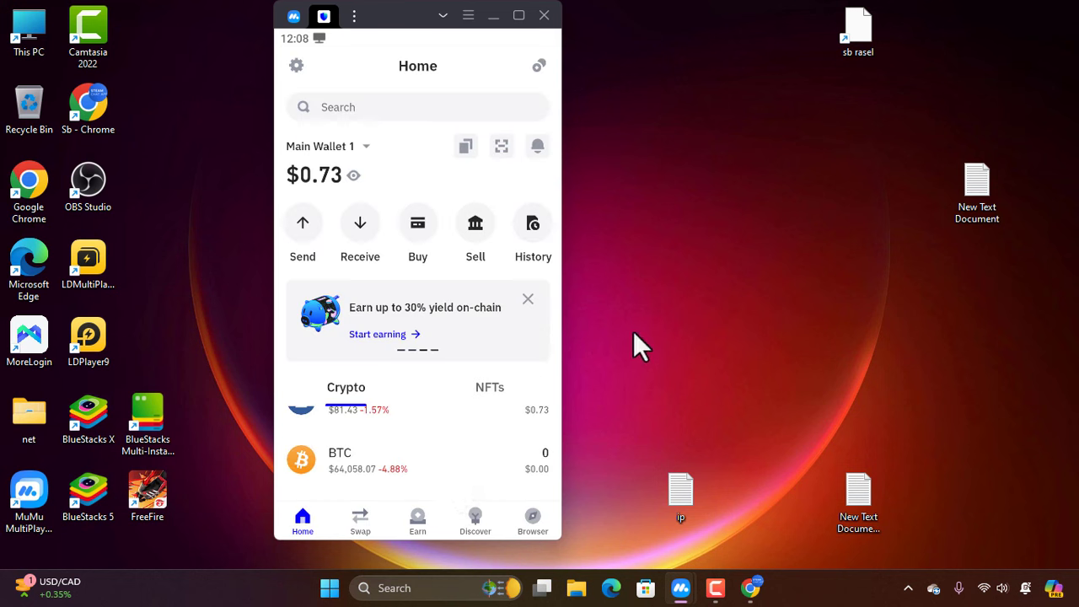
- Check the 0.008984 LTC ($0.73) balance and open its history, dismissing the backup reminder
scroll(455, 436, up, 2)
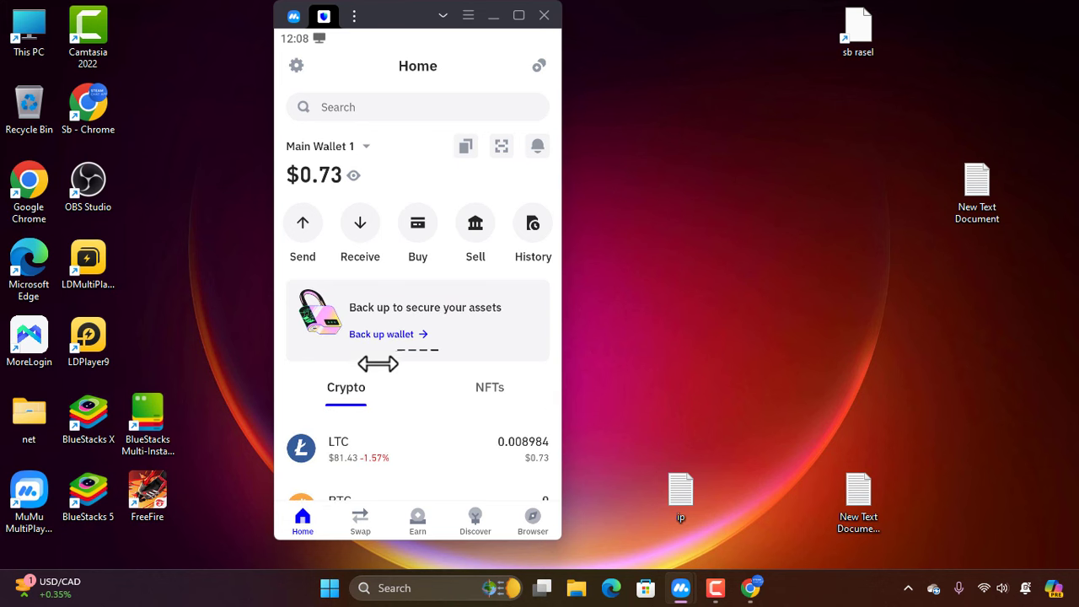
click(510, 237)
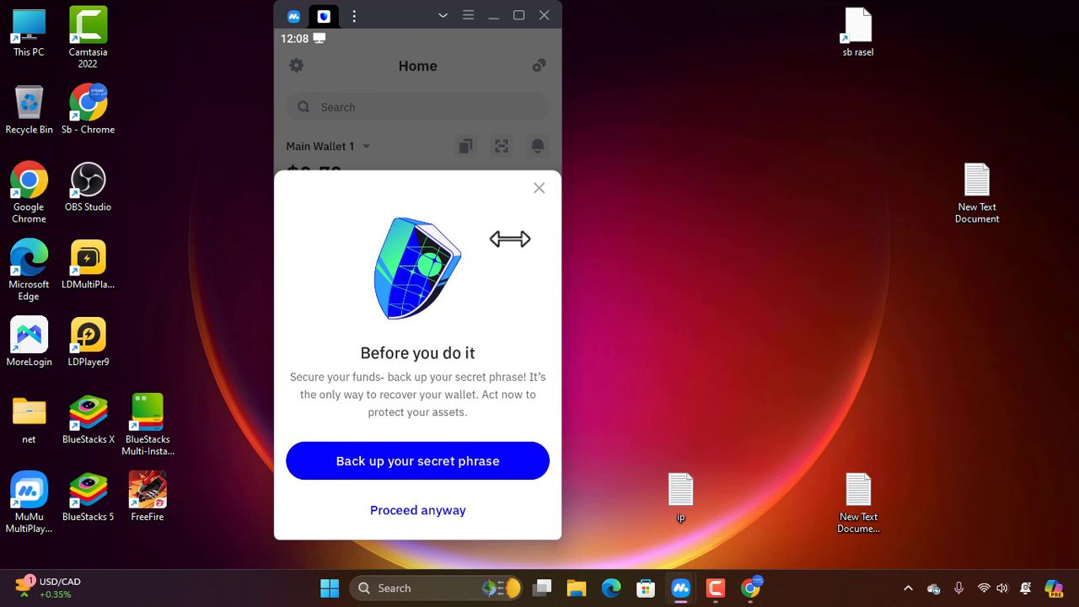
click(537, 186)
click(525, 249)
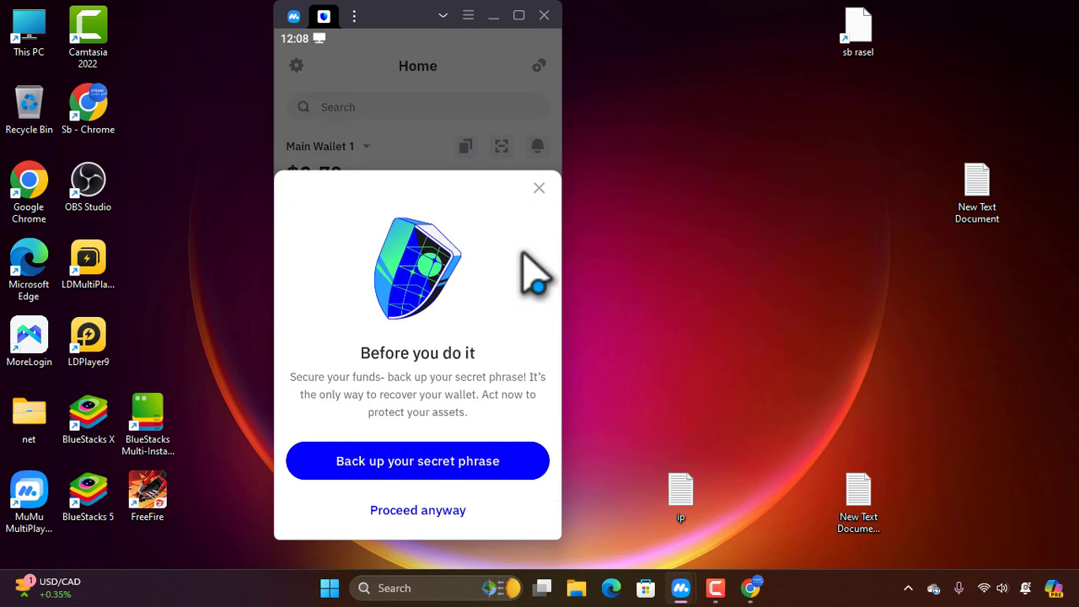